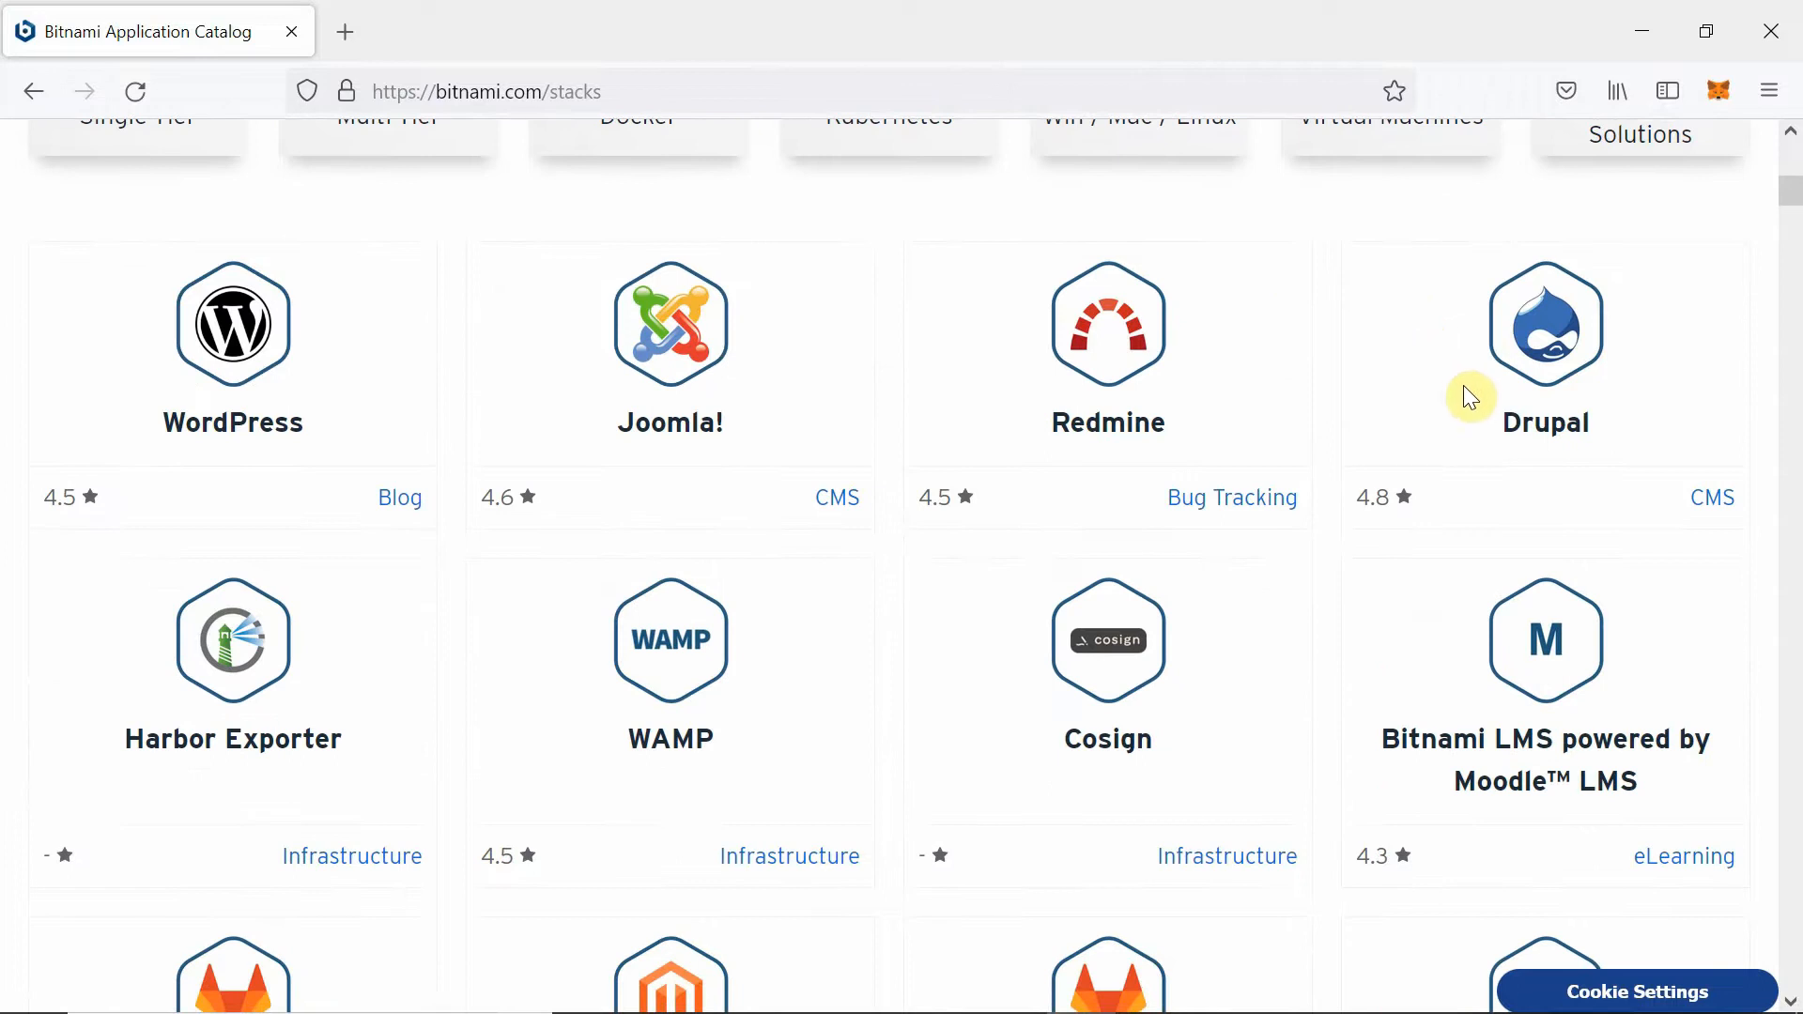
Open the Bitnami LMS powered by Moodle page from the application catalog and show its Virtual Machines offering.
{"action": "scroll", "coordinate": [1465, 390], "scroll_direction": "down", "scroll_amount": 3}
{"action": "scroll", "coordinate": [1471, 397], "scroll_direction": "down", "scroll_amount": 2}
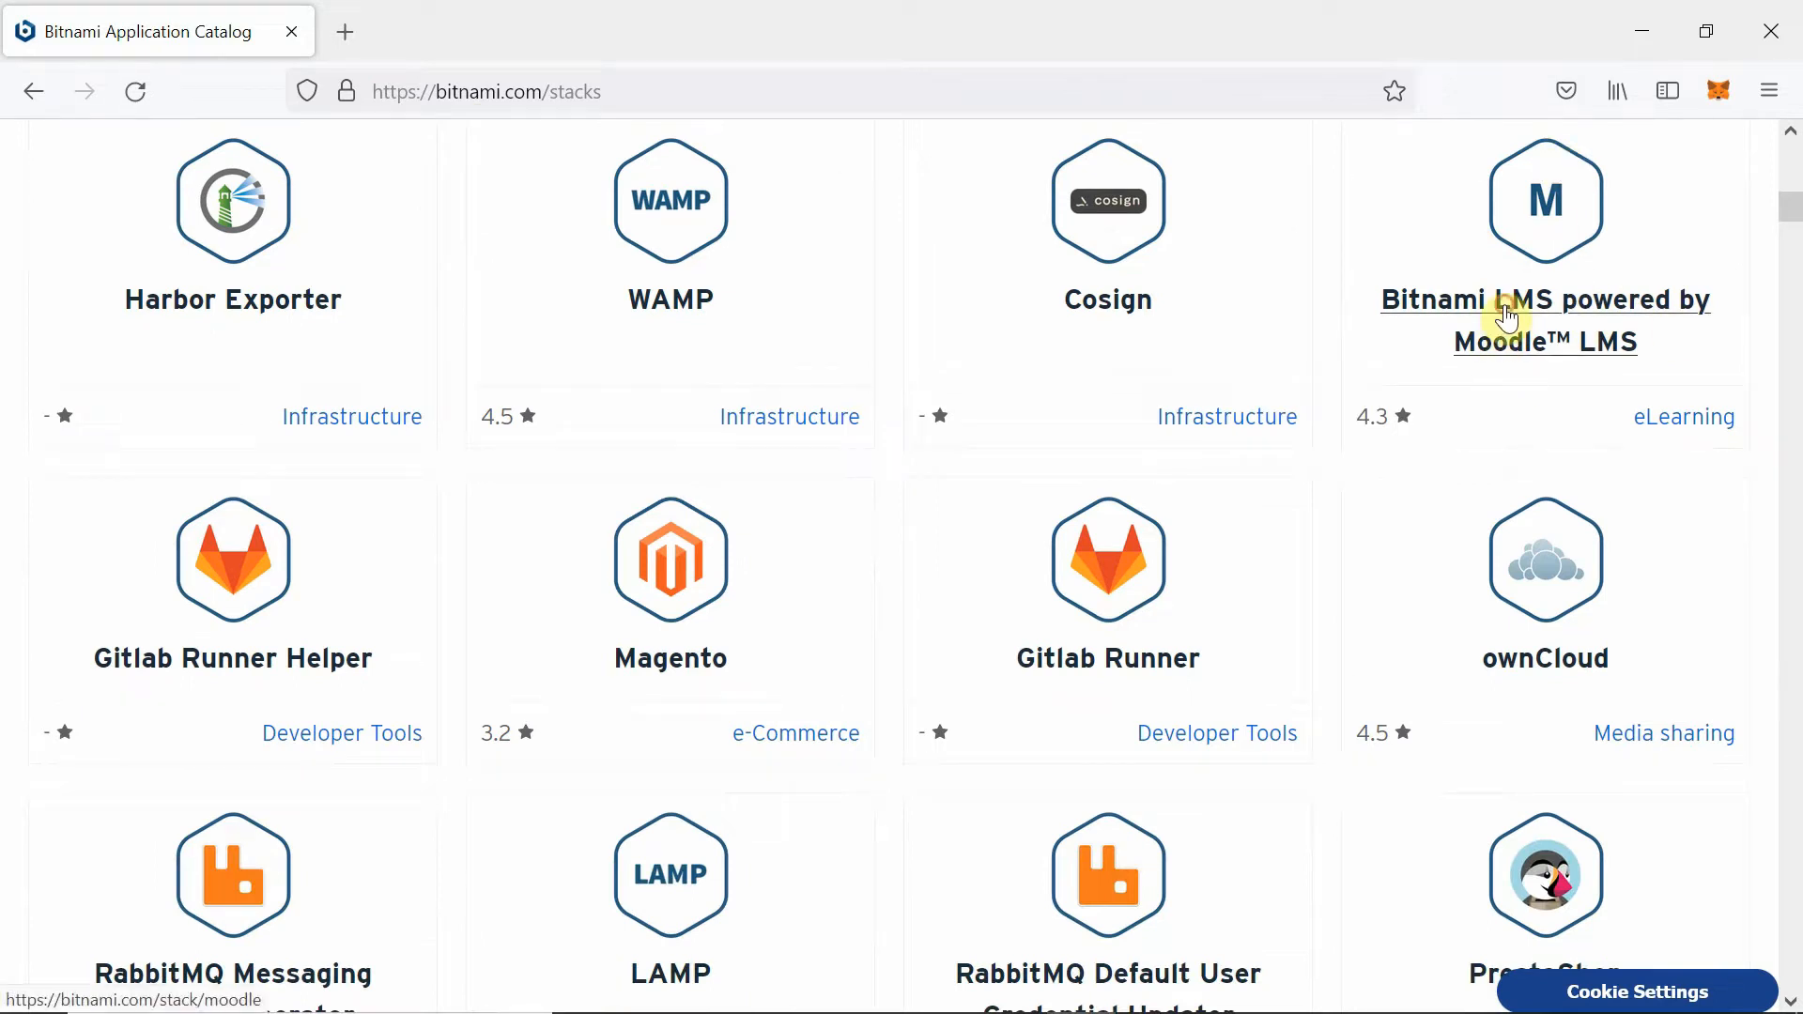
{"action": "left_click", "coordinate": [1507, 316]}
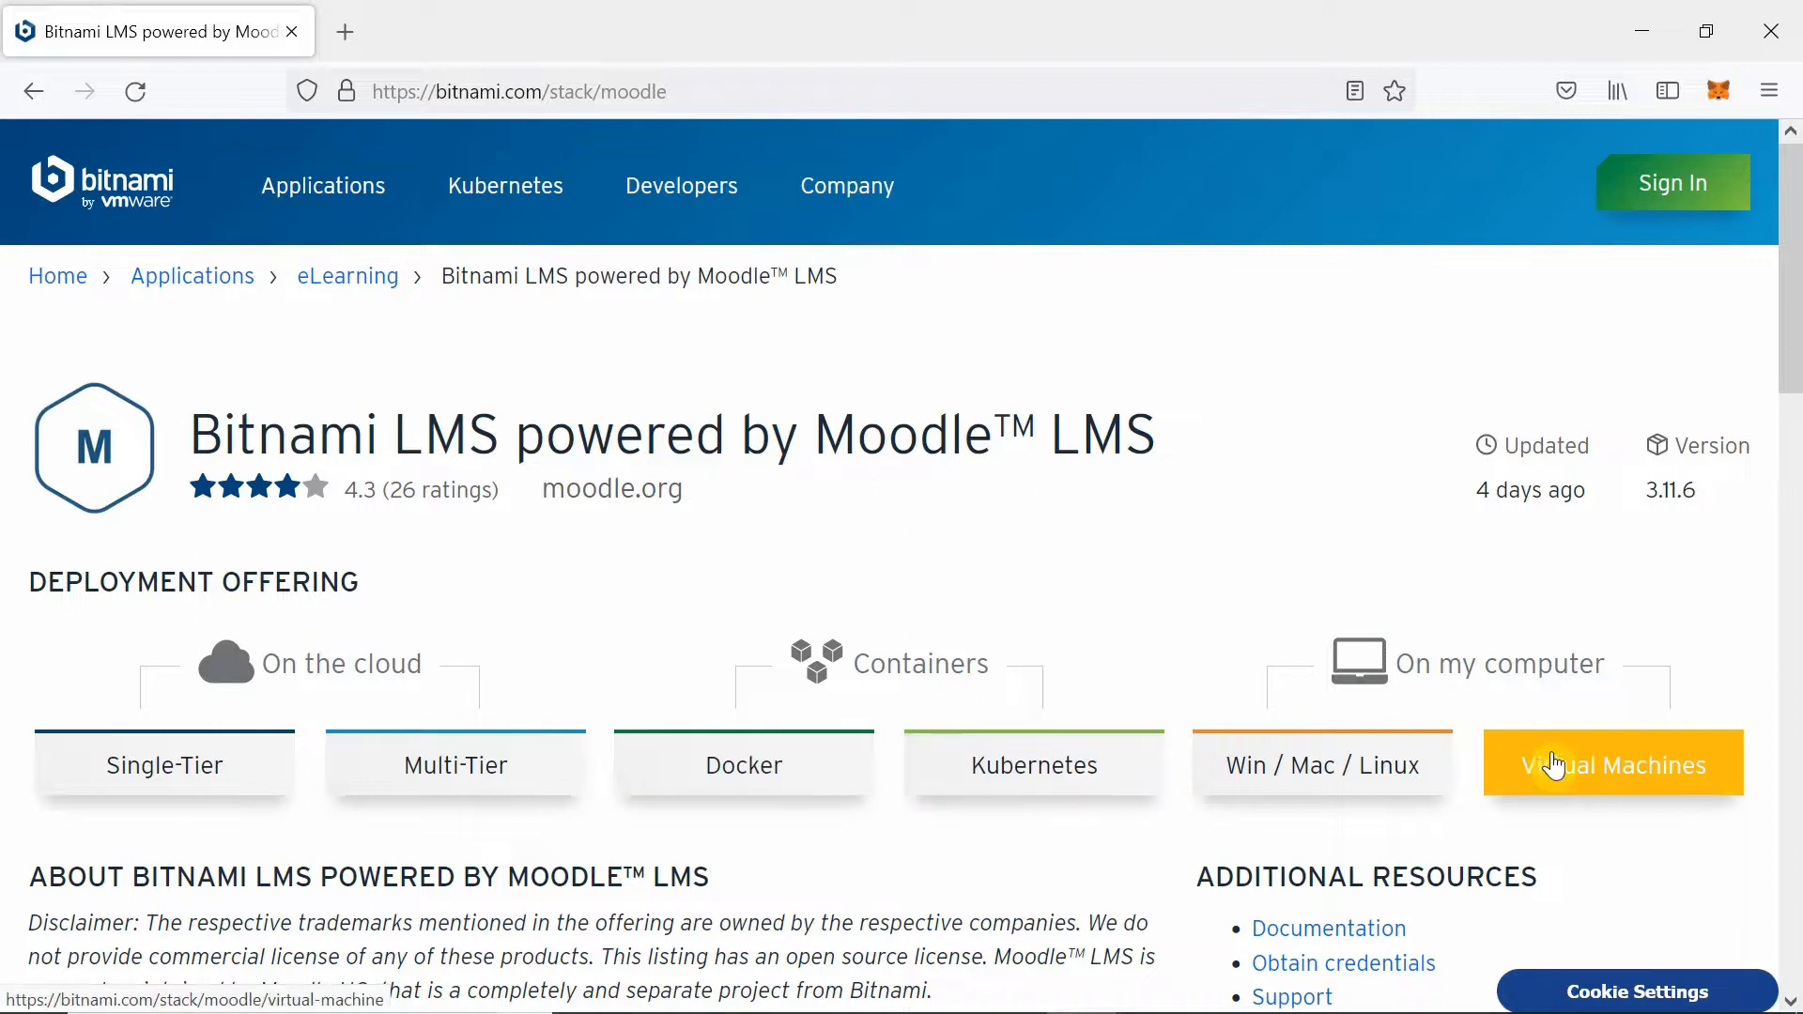
{"action": "left_click", "coordinate": [1566, 780]}
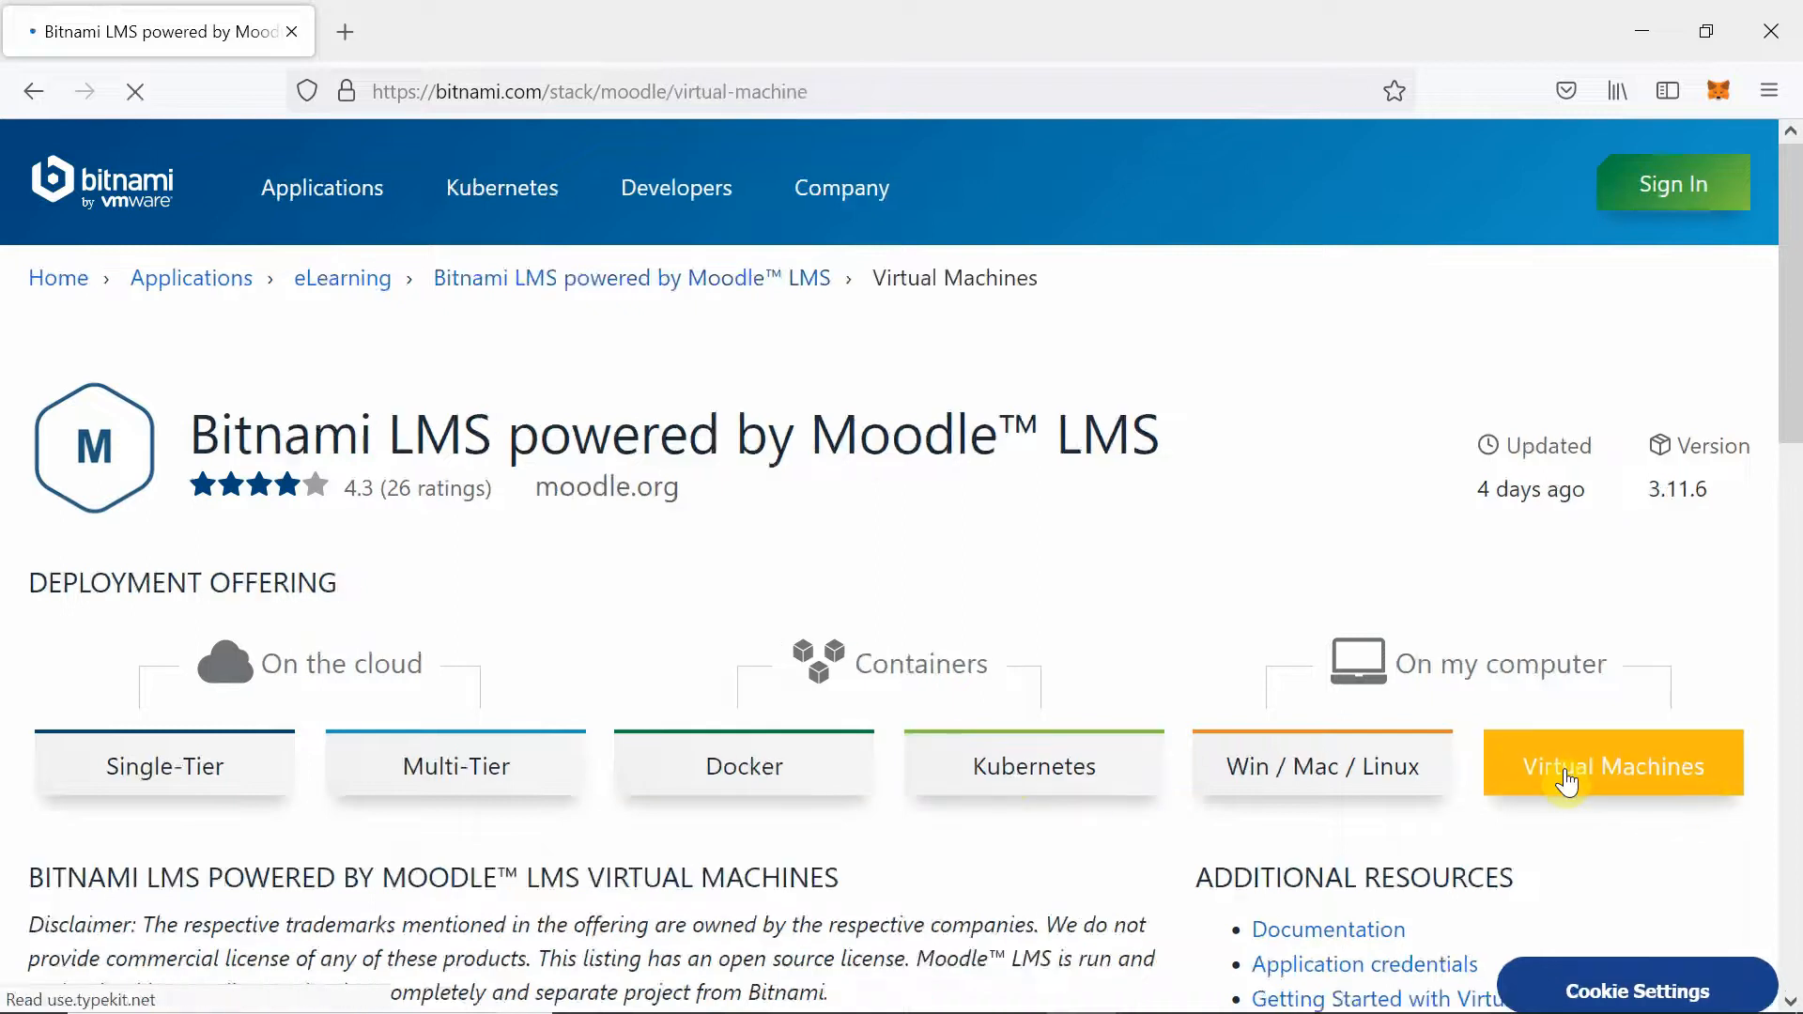
Review the virtual machine download and credentials information, and request the .OVA download of Moodle LMS without signing in.
{"action": "scroll", "coordinate": [1038, 512], "scroll_direction": "down", "scroll_amount": 4}
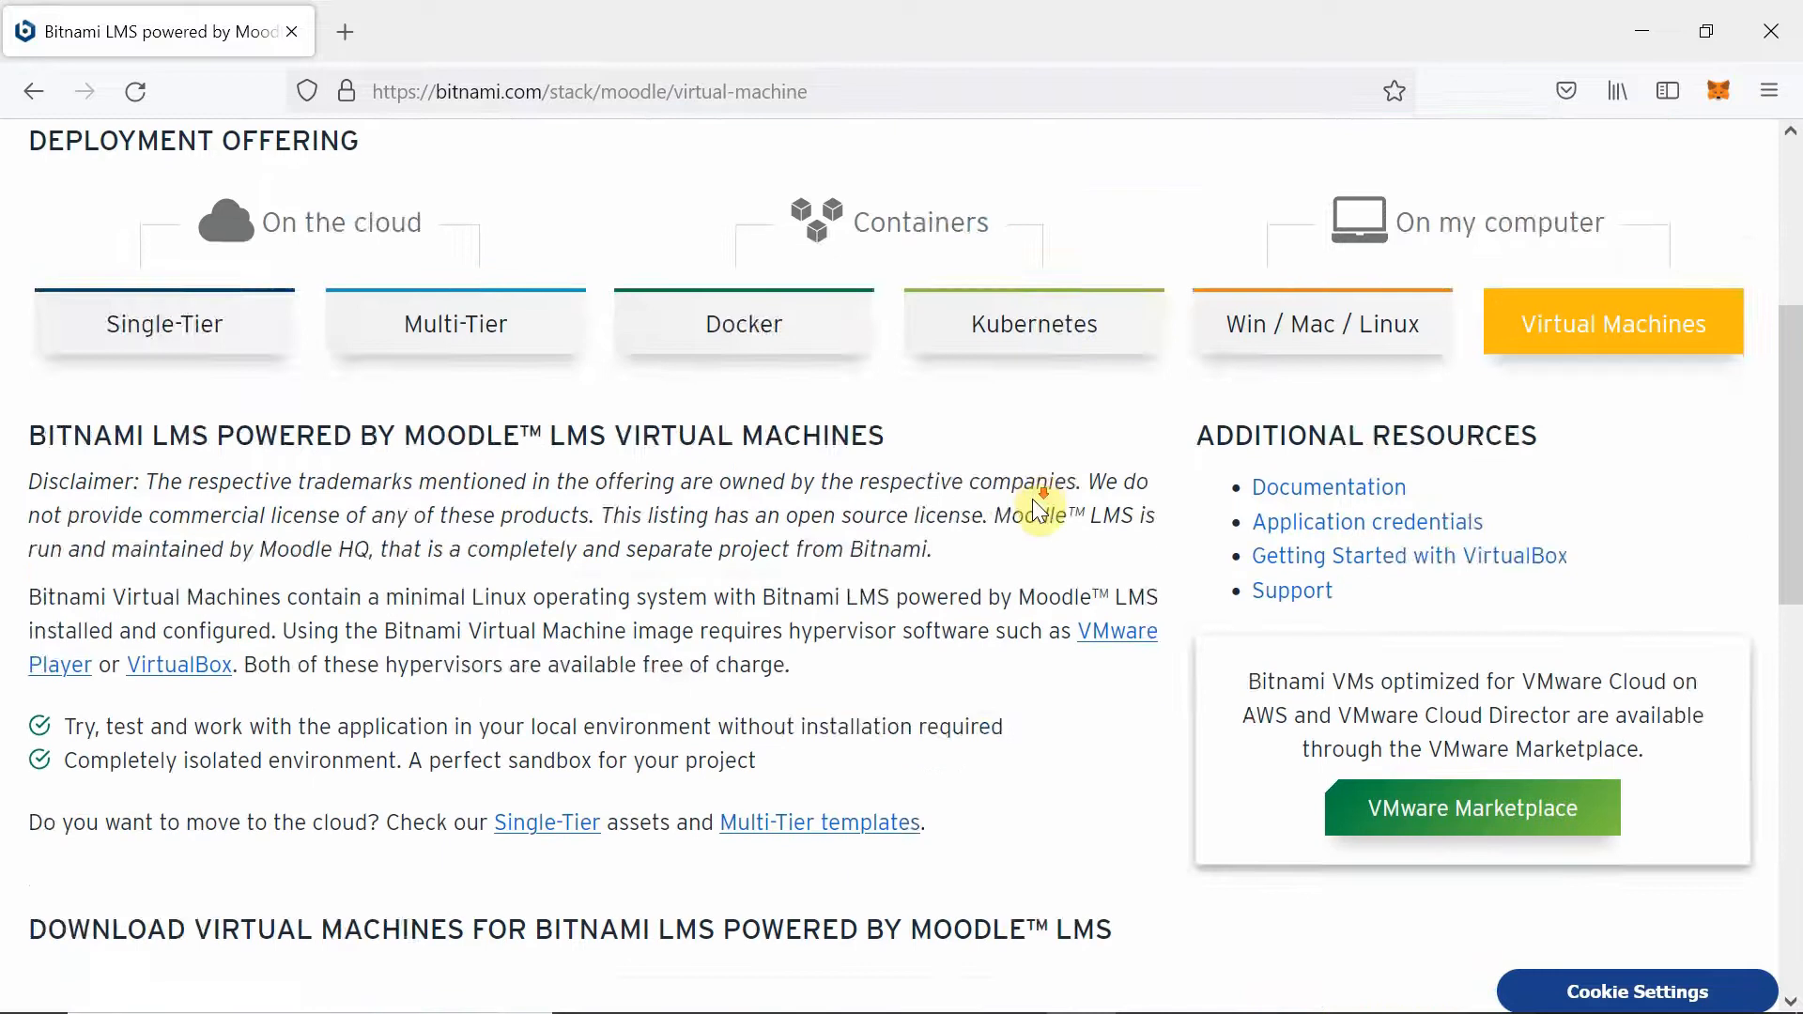
{"action": "scroll", "coordinate": [1033, 499], "scroll_direction": "down", "scroll_amount": 4}
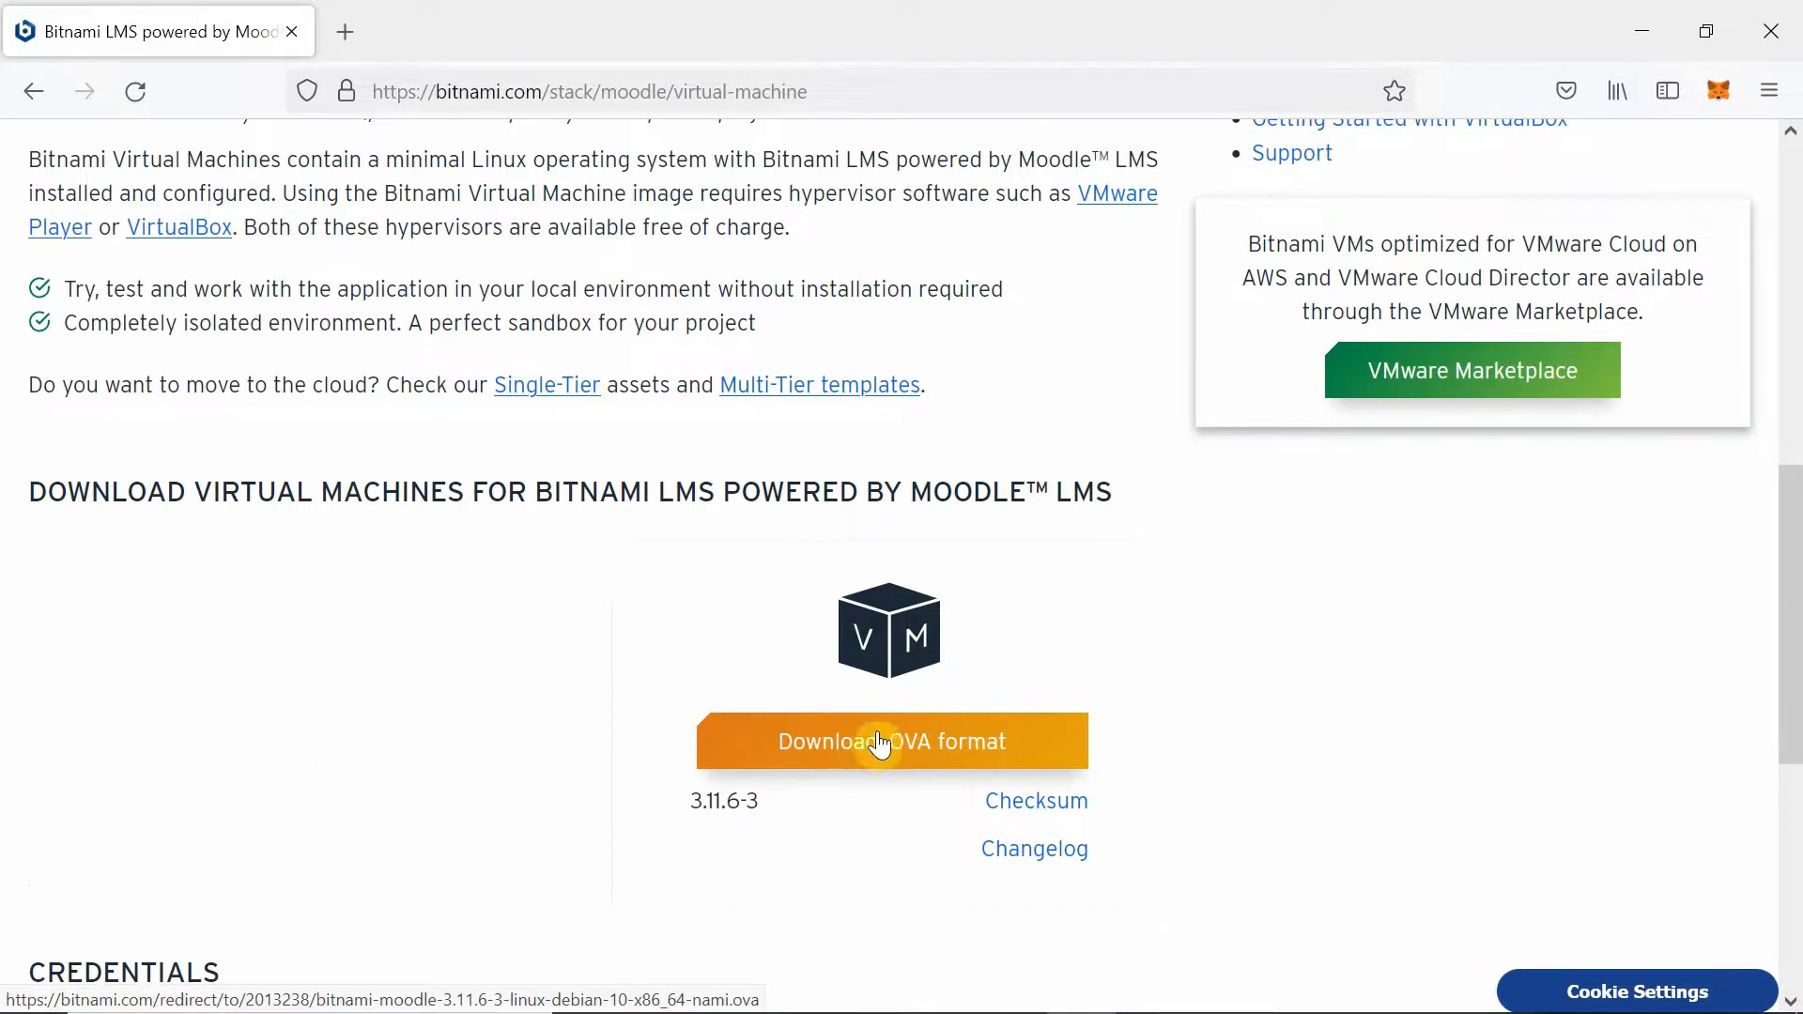
{"action": "scroll", "coordinate": [897, 763], "scroll_direction": "down", "scroll_amount": 3}
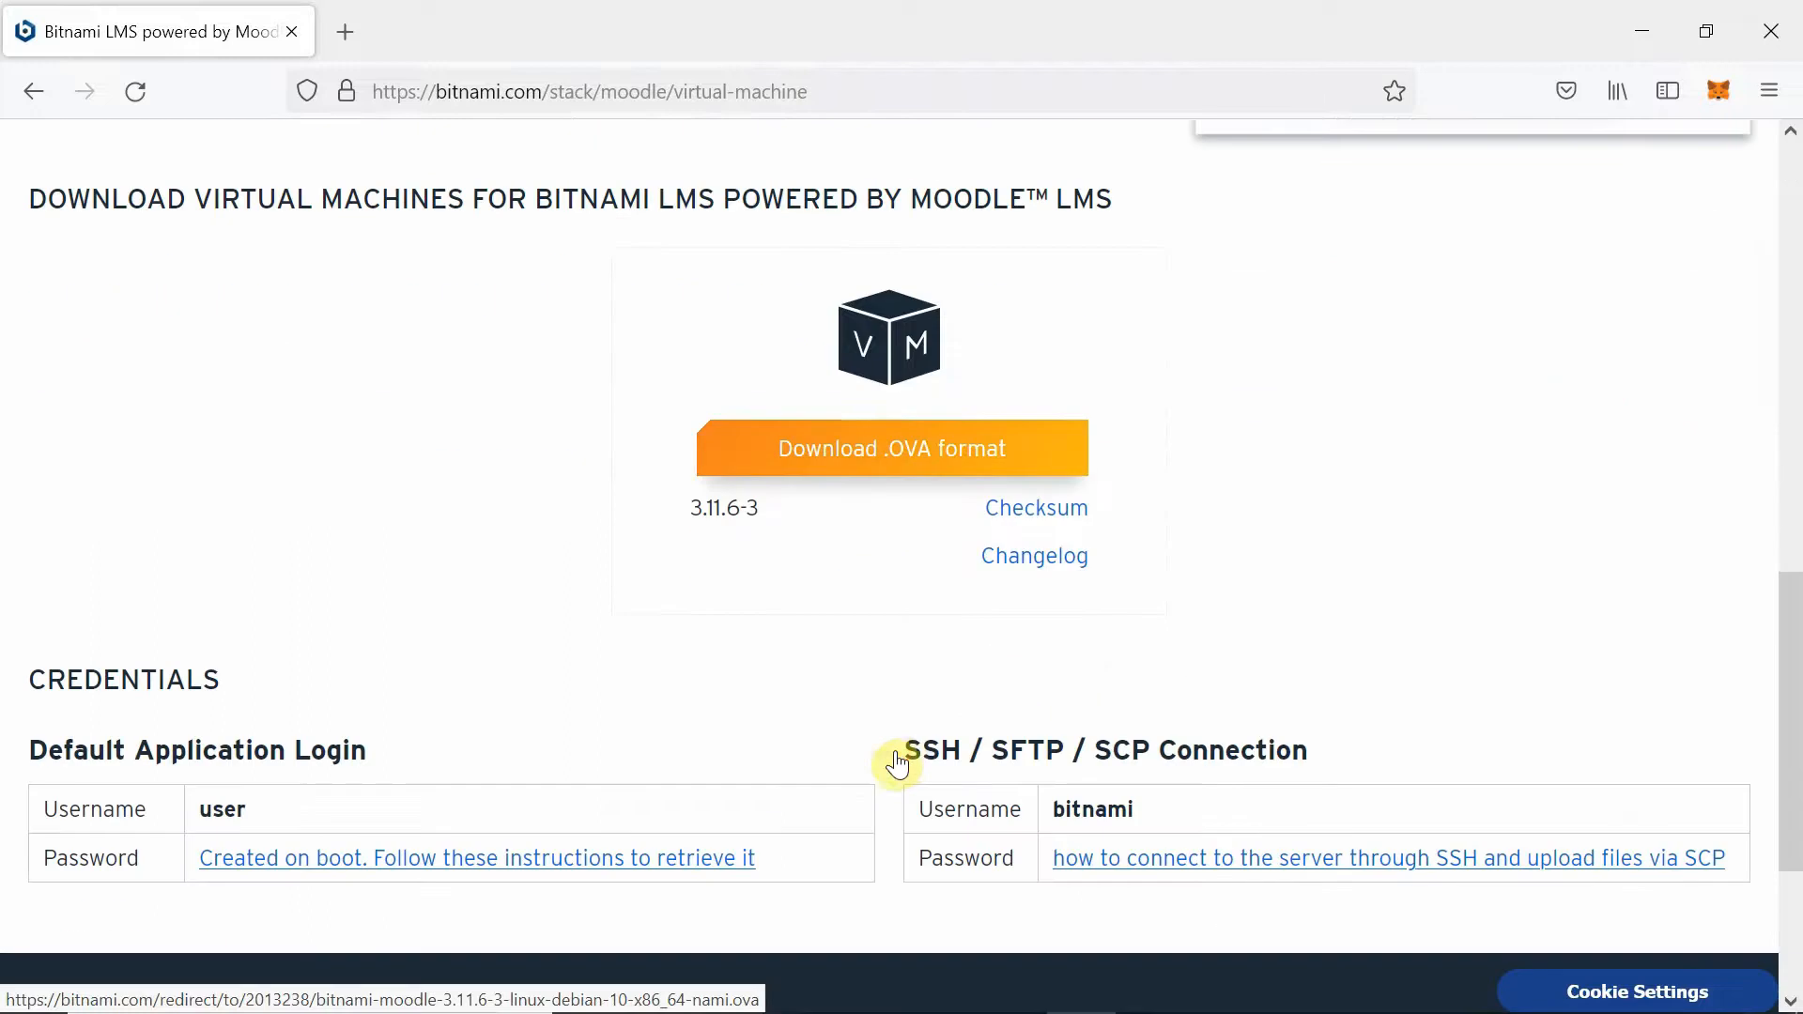
{"action": "scroll", "coordinate": [897, 763], "scroll_direction": "down", "scroll_amount": 1}
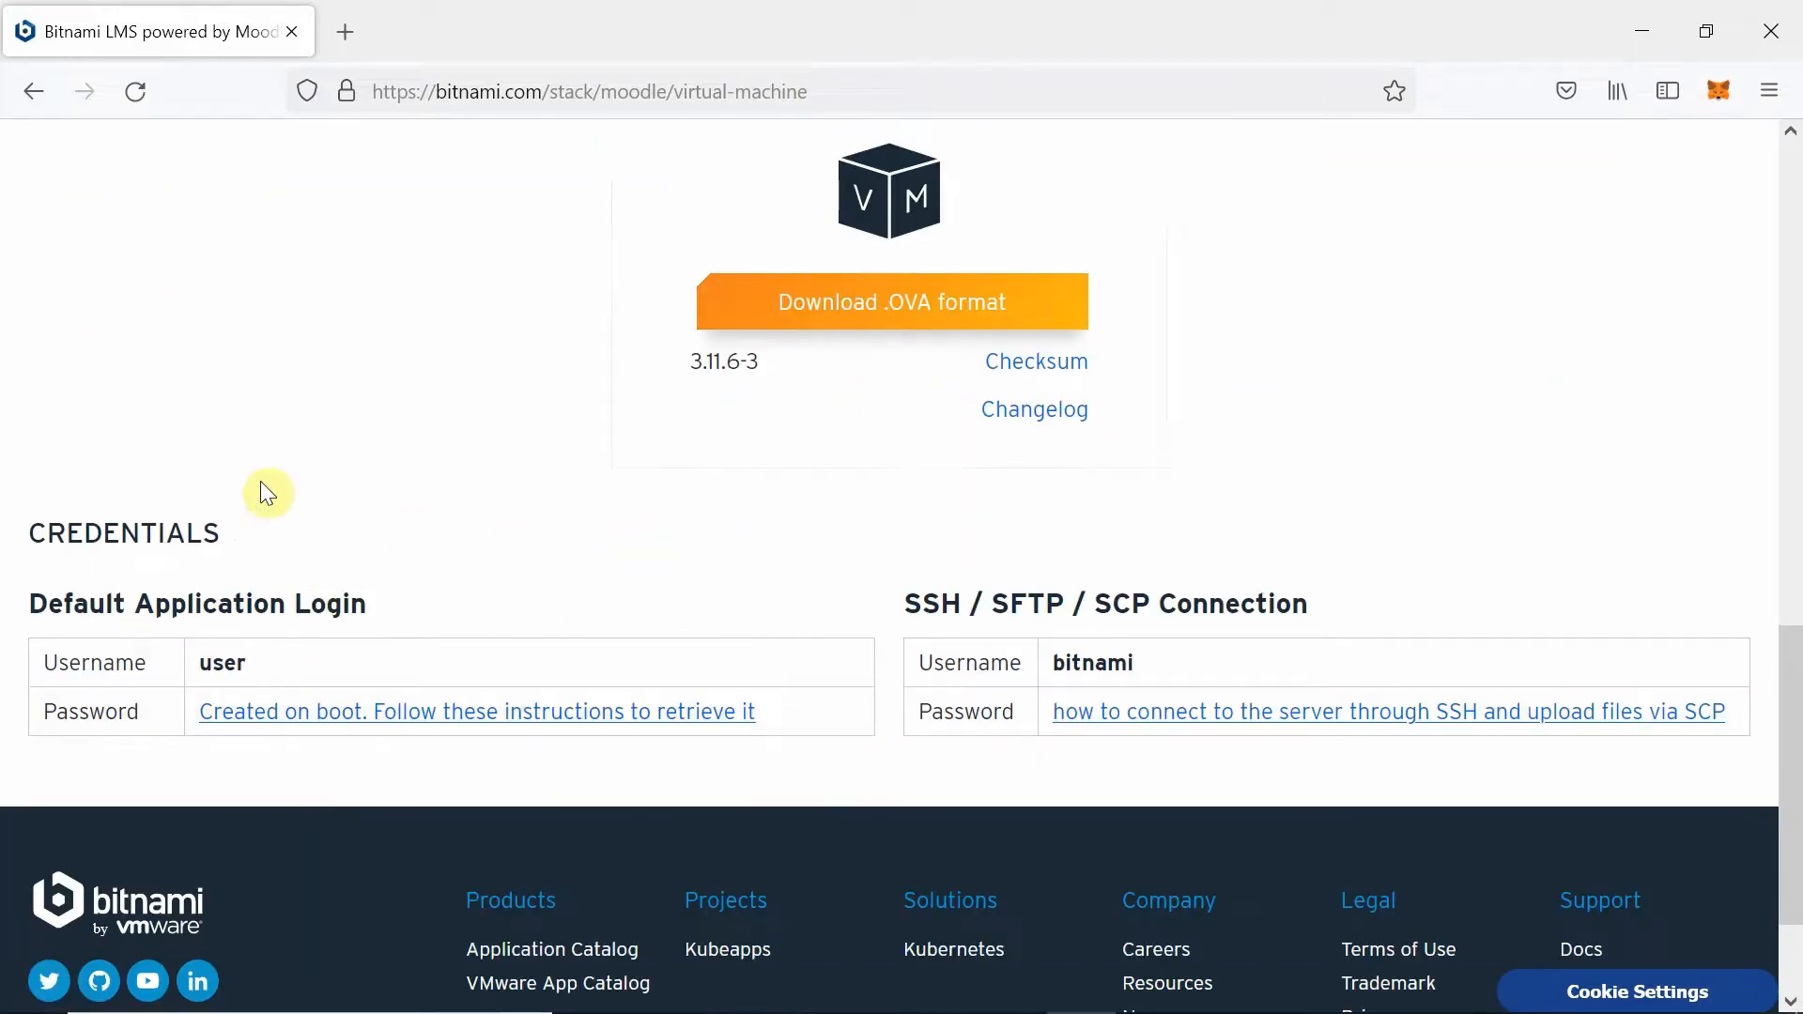
{"action": "scroll", "coordinate": [757, 475], "scroll_direction": "up", "scroll_amount": 1}
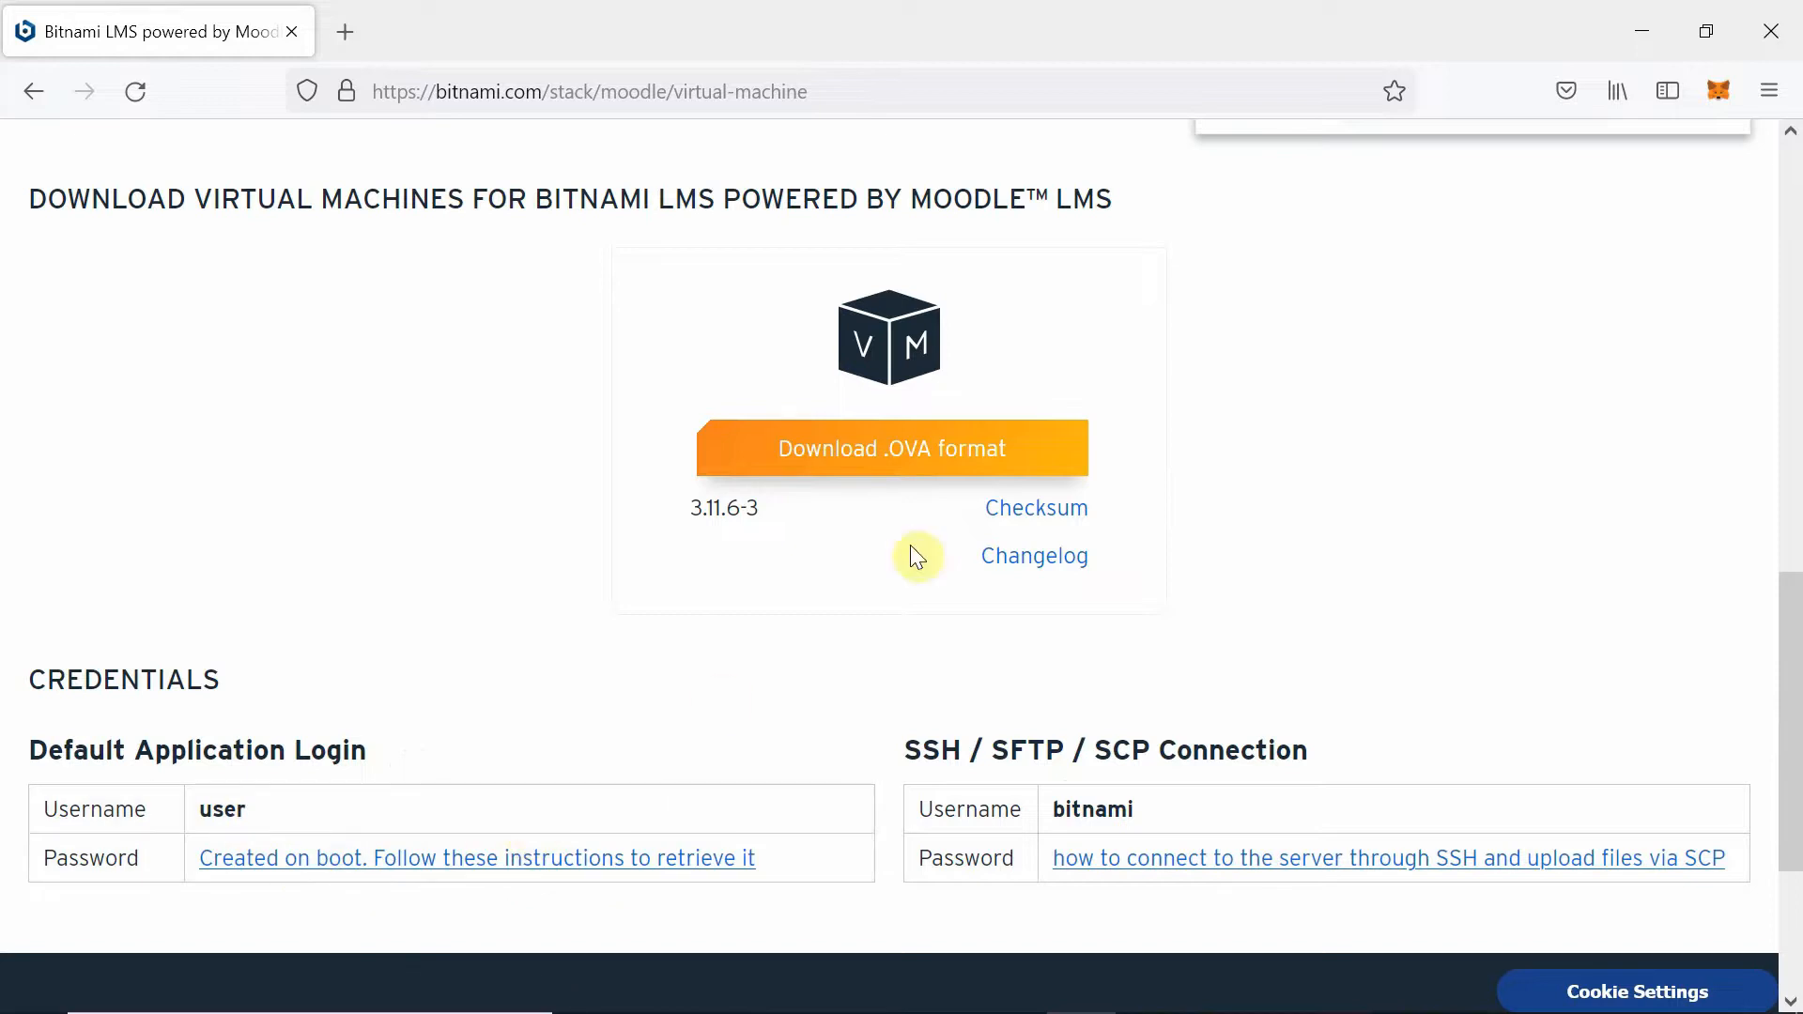
{"action": "left_click", "coordinate": [800, 457]}
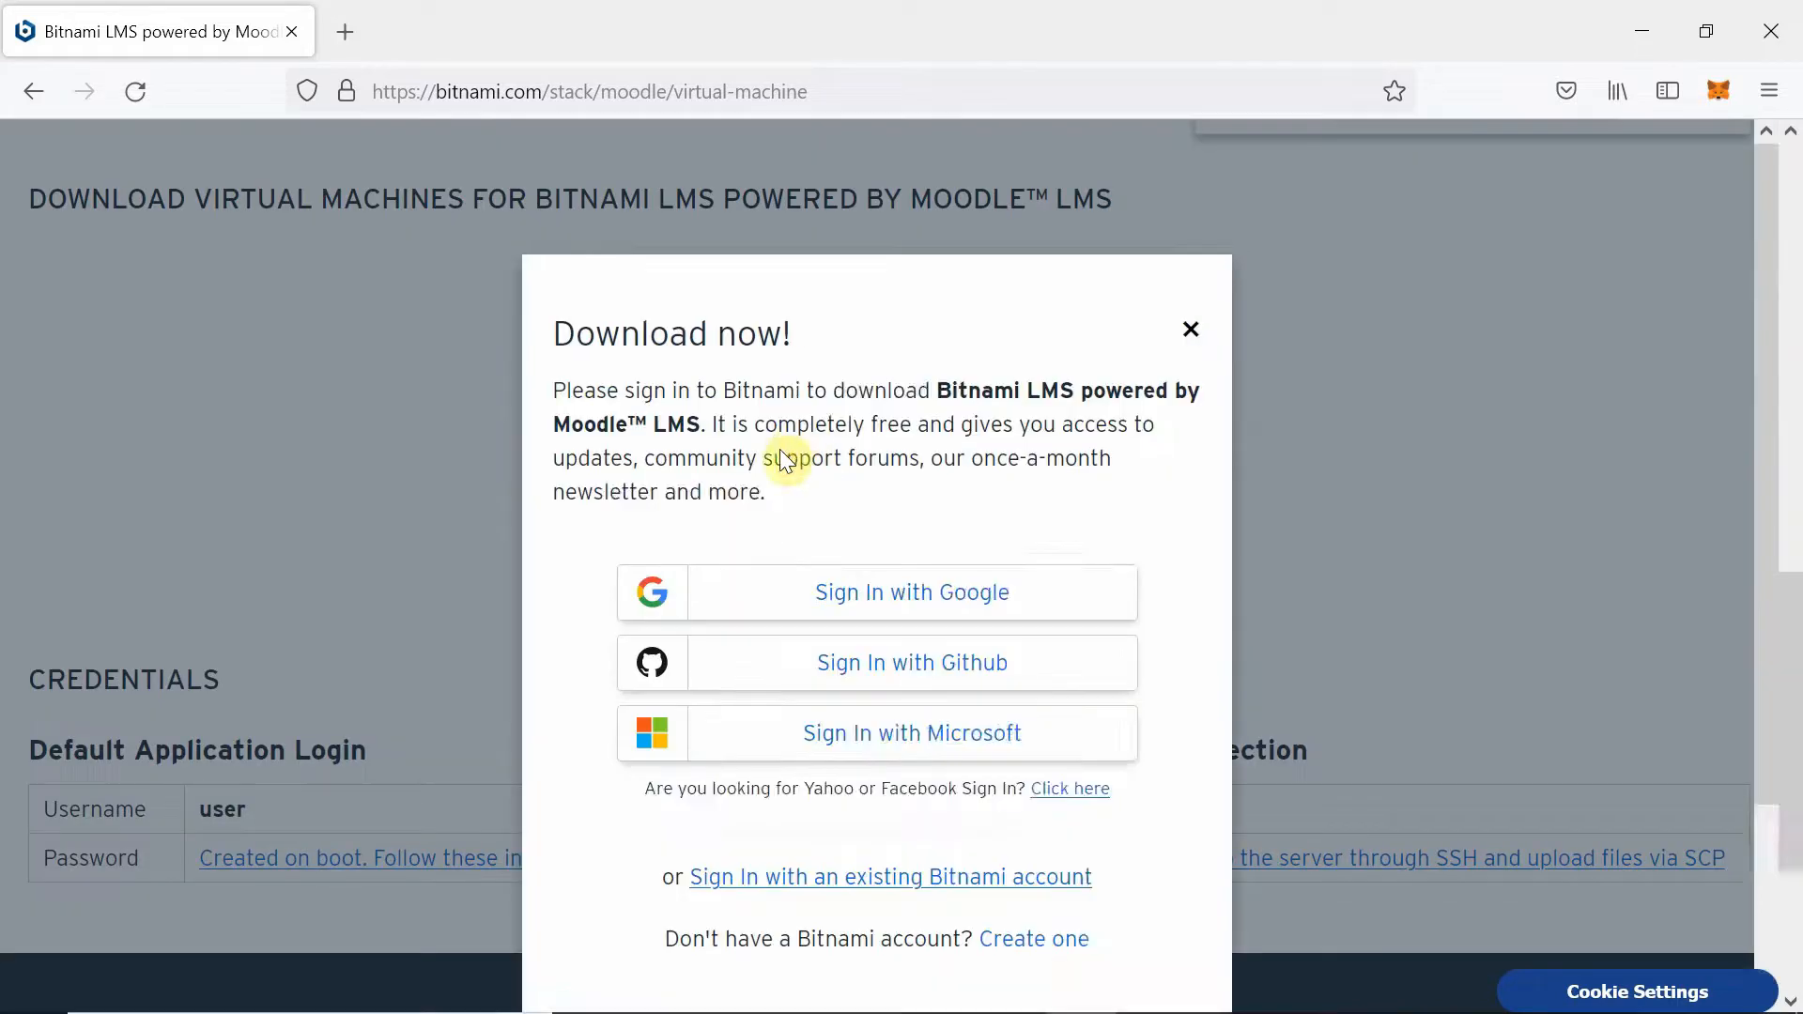
{"action": "scroll", "coordinate": [1052, 754], "scroll_direction": "down", "scroll_amount": 3}
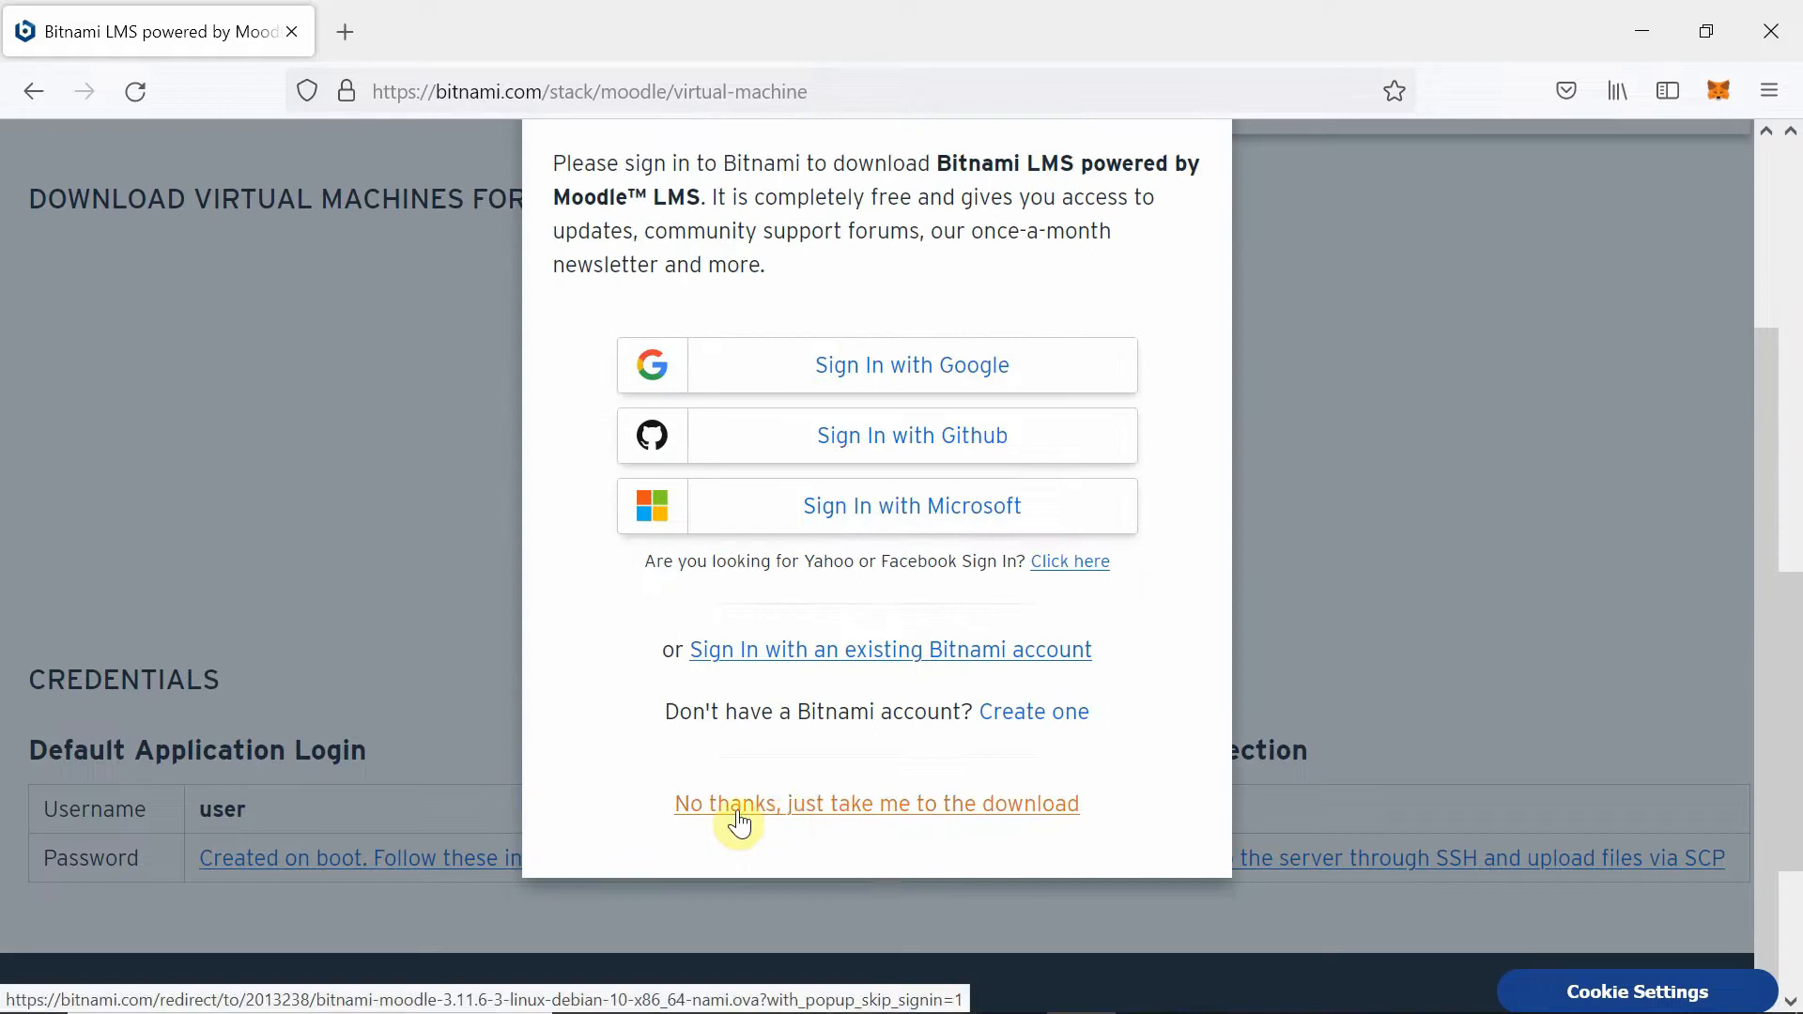
{"action": "left_click", "coordinate": [792, 808]}
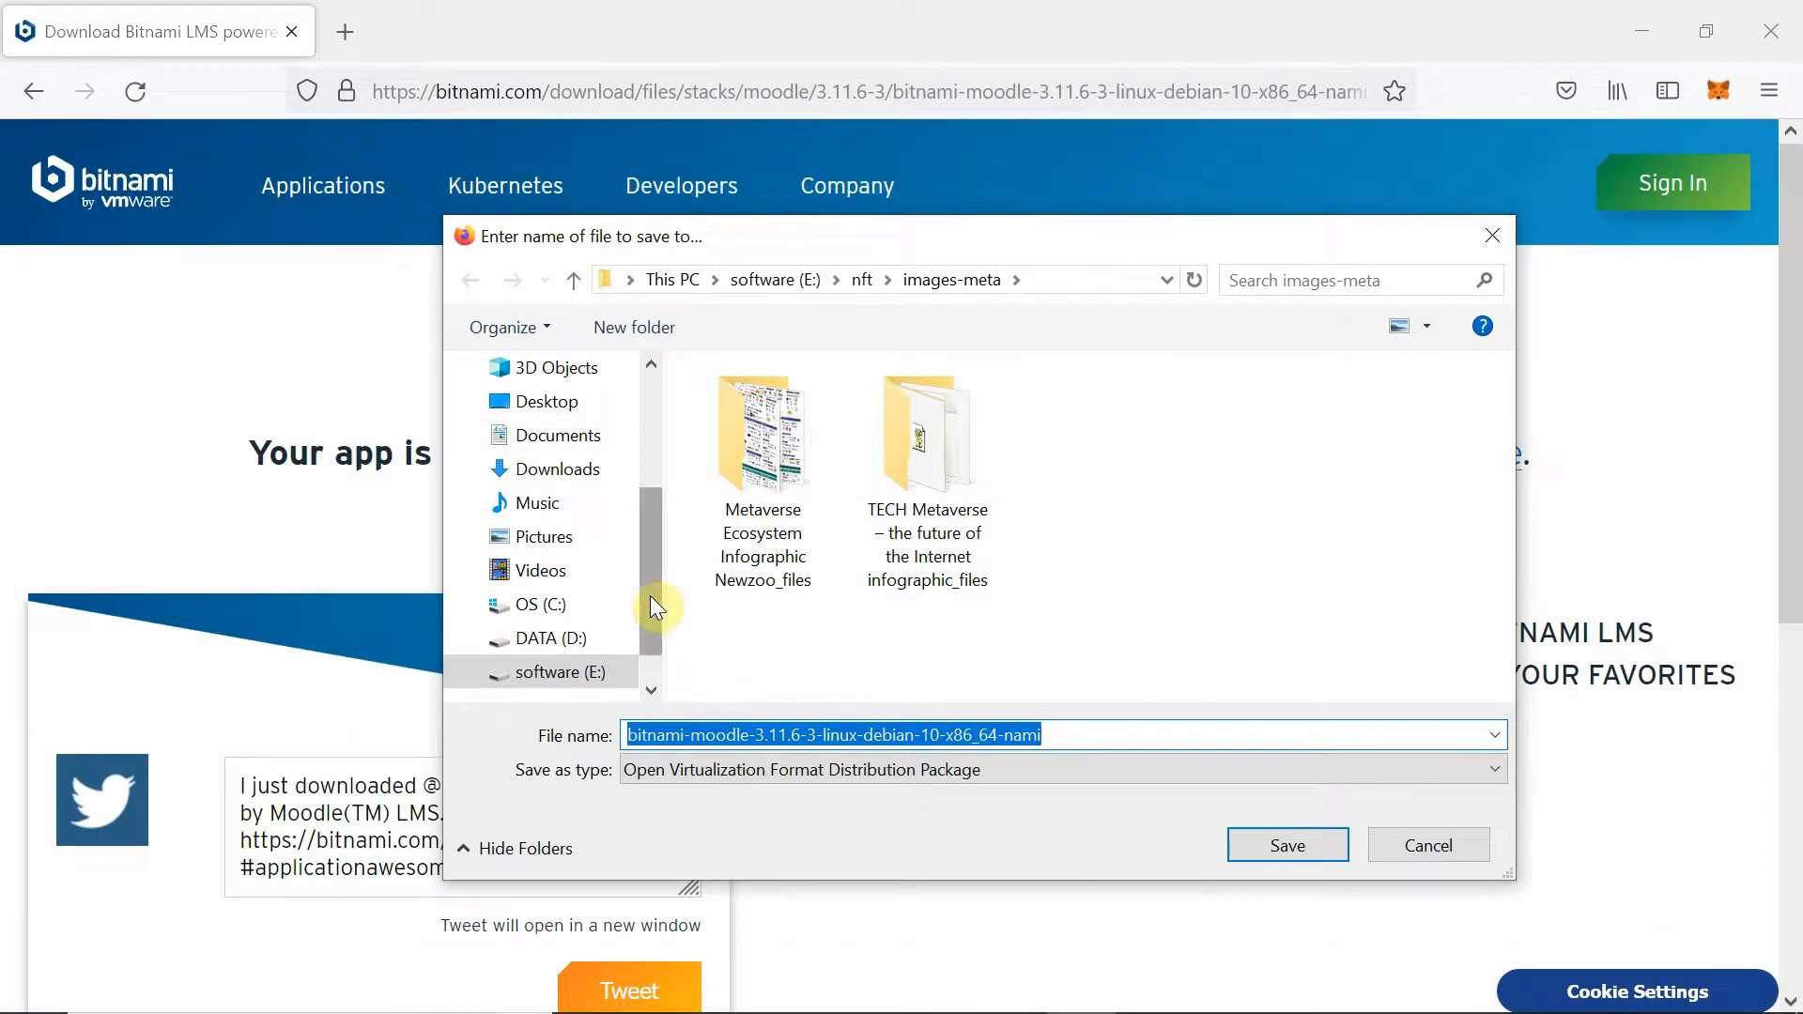
Browse to the linux folder on software (E:) as the save location for the OVA file, and cancel the save.
{"action": "scroll", "coordinate": [650, 595], "scroll_direction": "down", "scroll_amount": 1}
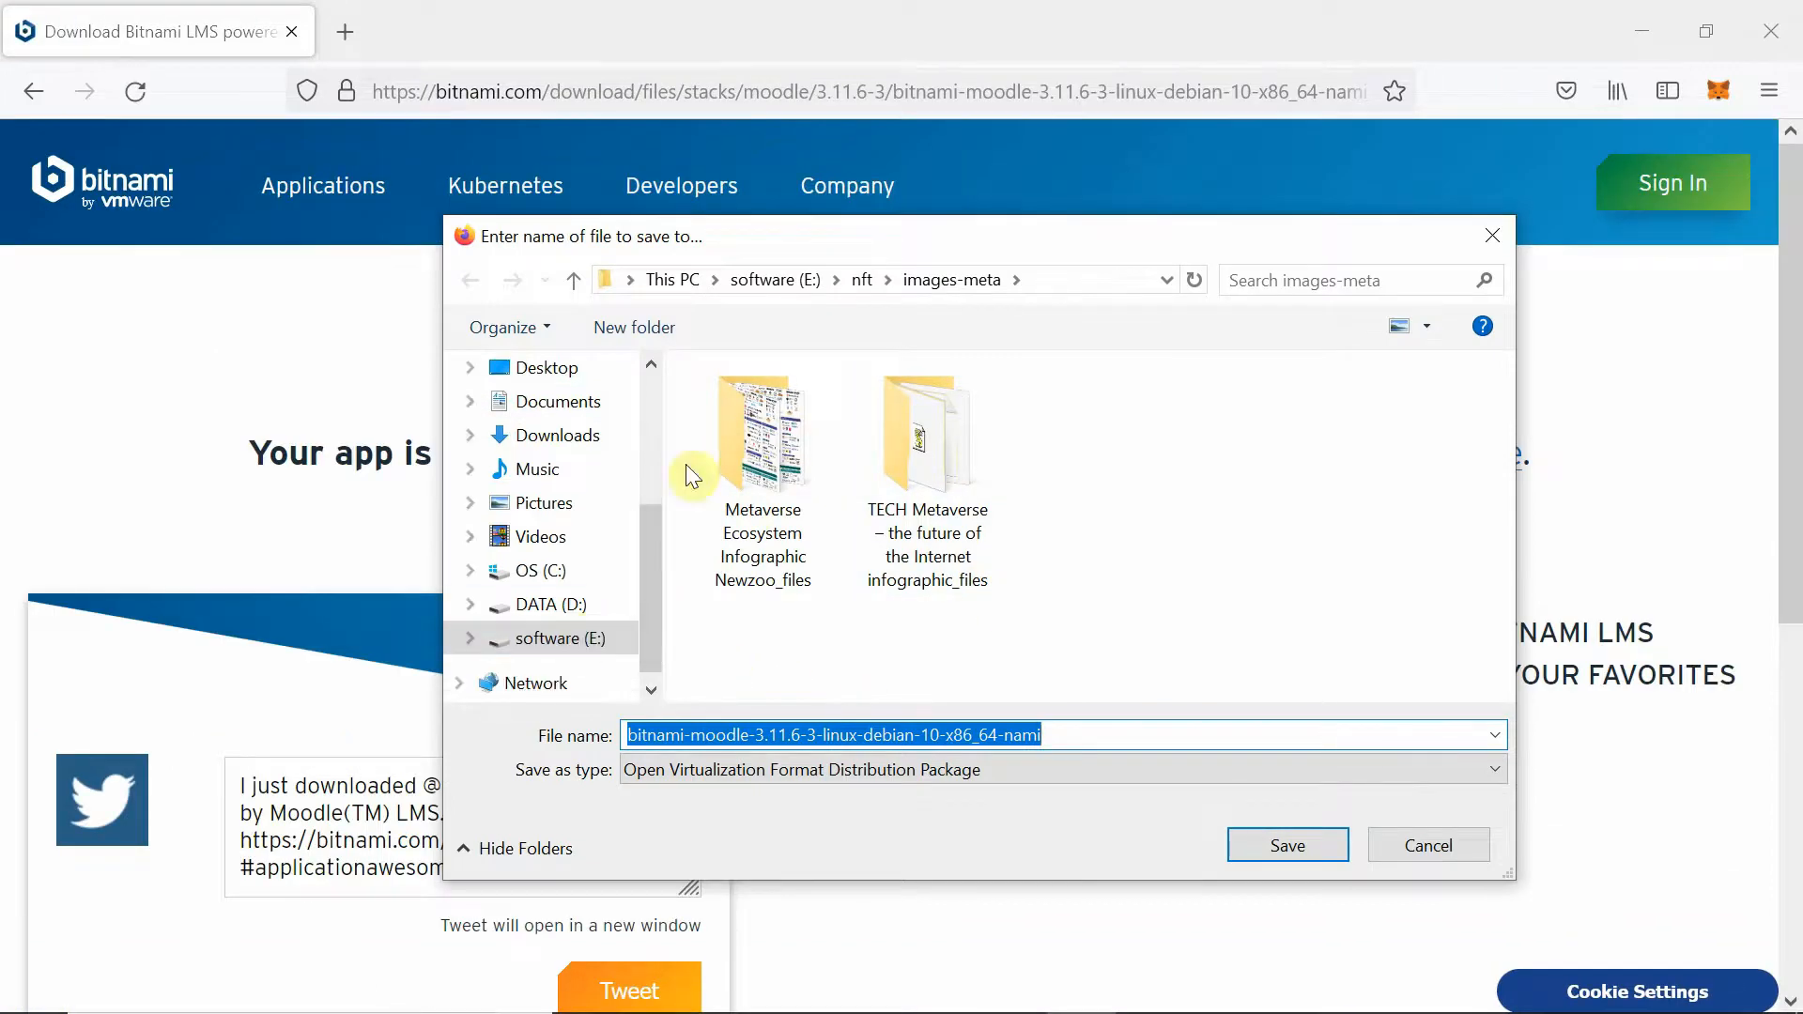
{"action": "left_click", "coordinate": [756, 279]}
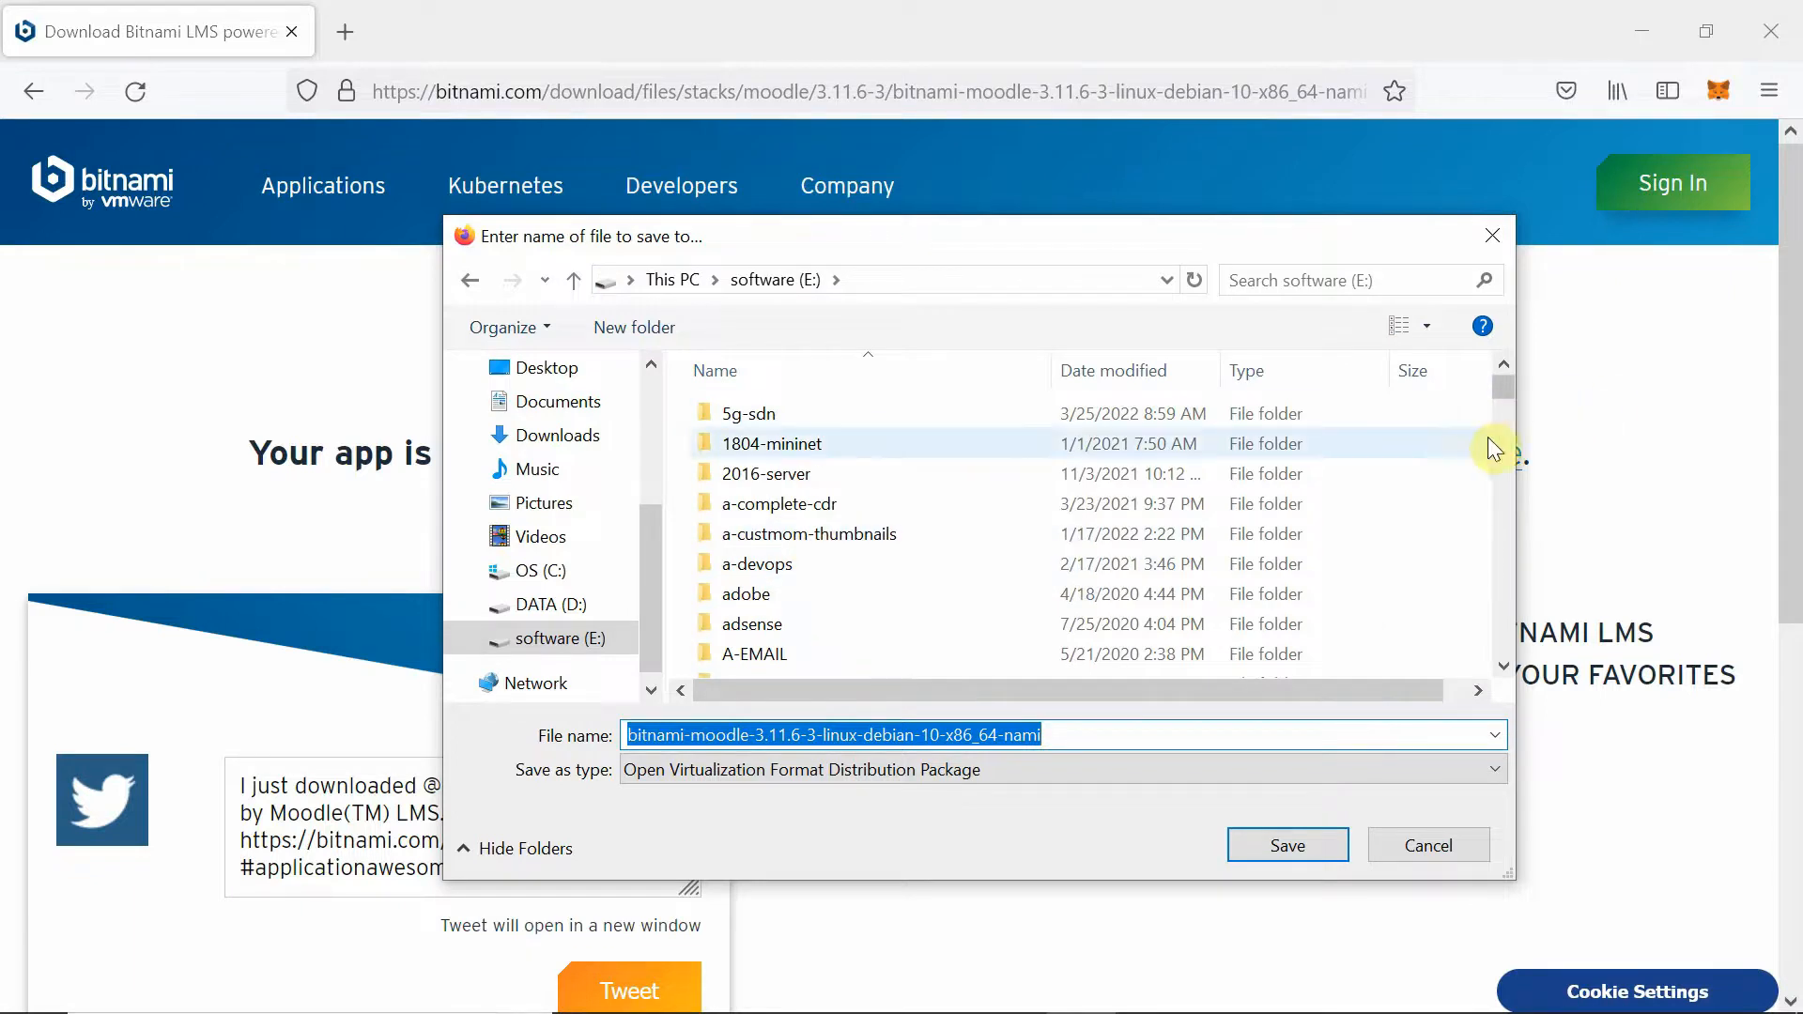
{"action": "left_click", "coordinate": [1504, 667]}
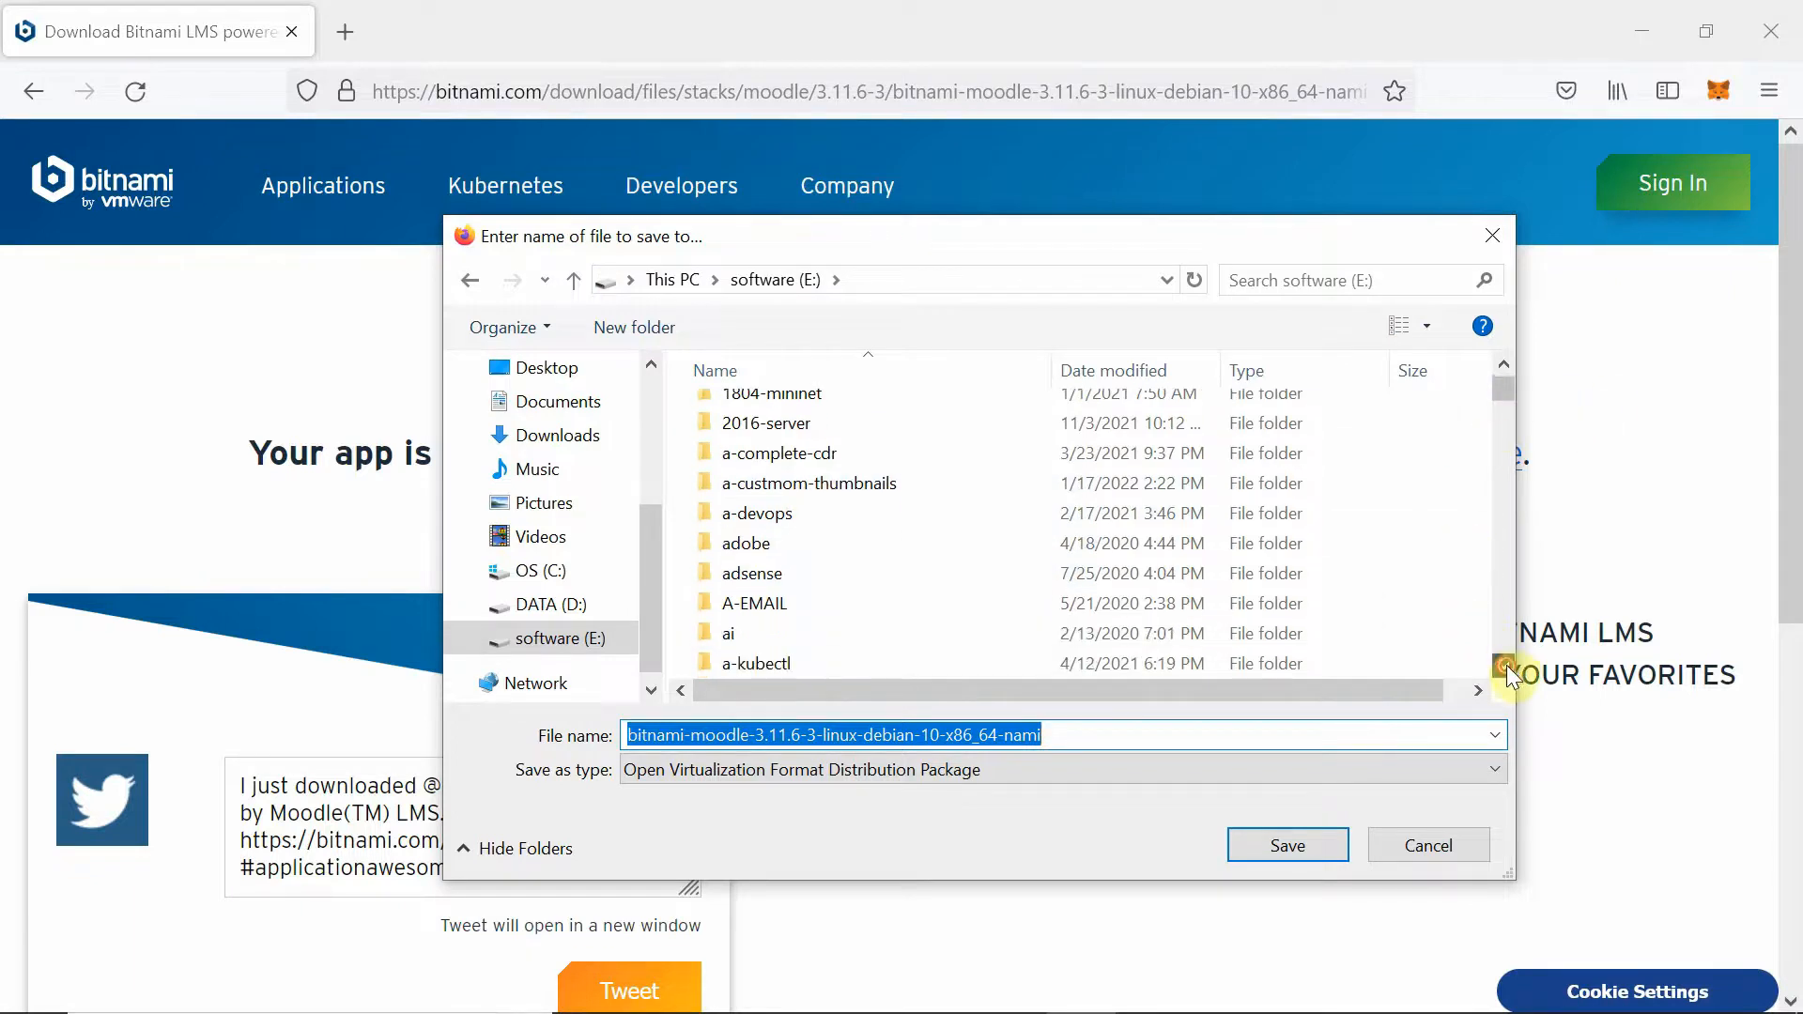
{"action": "left_click_drag", "start_coordinate": [1508, 381], "coordinate": [1514, 509]}
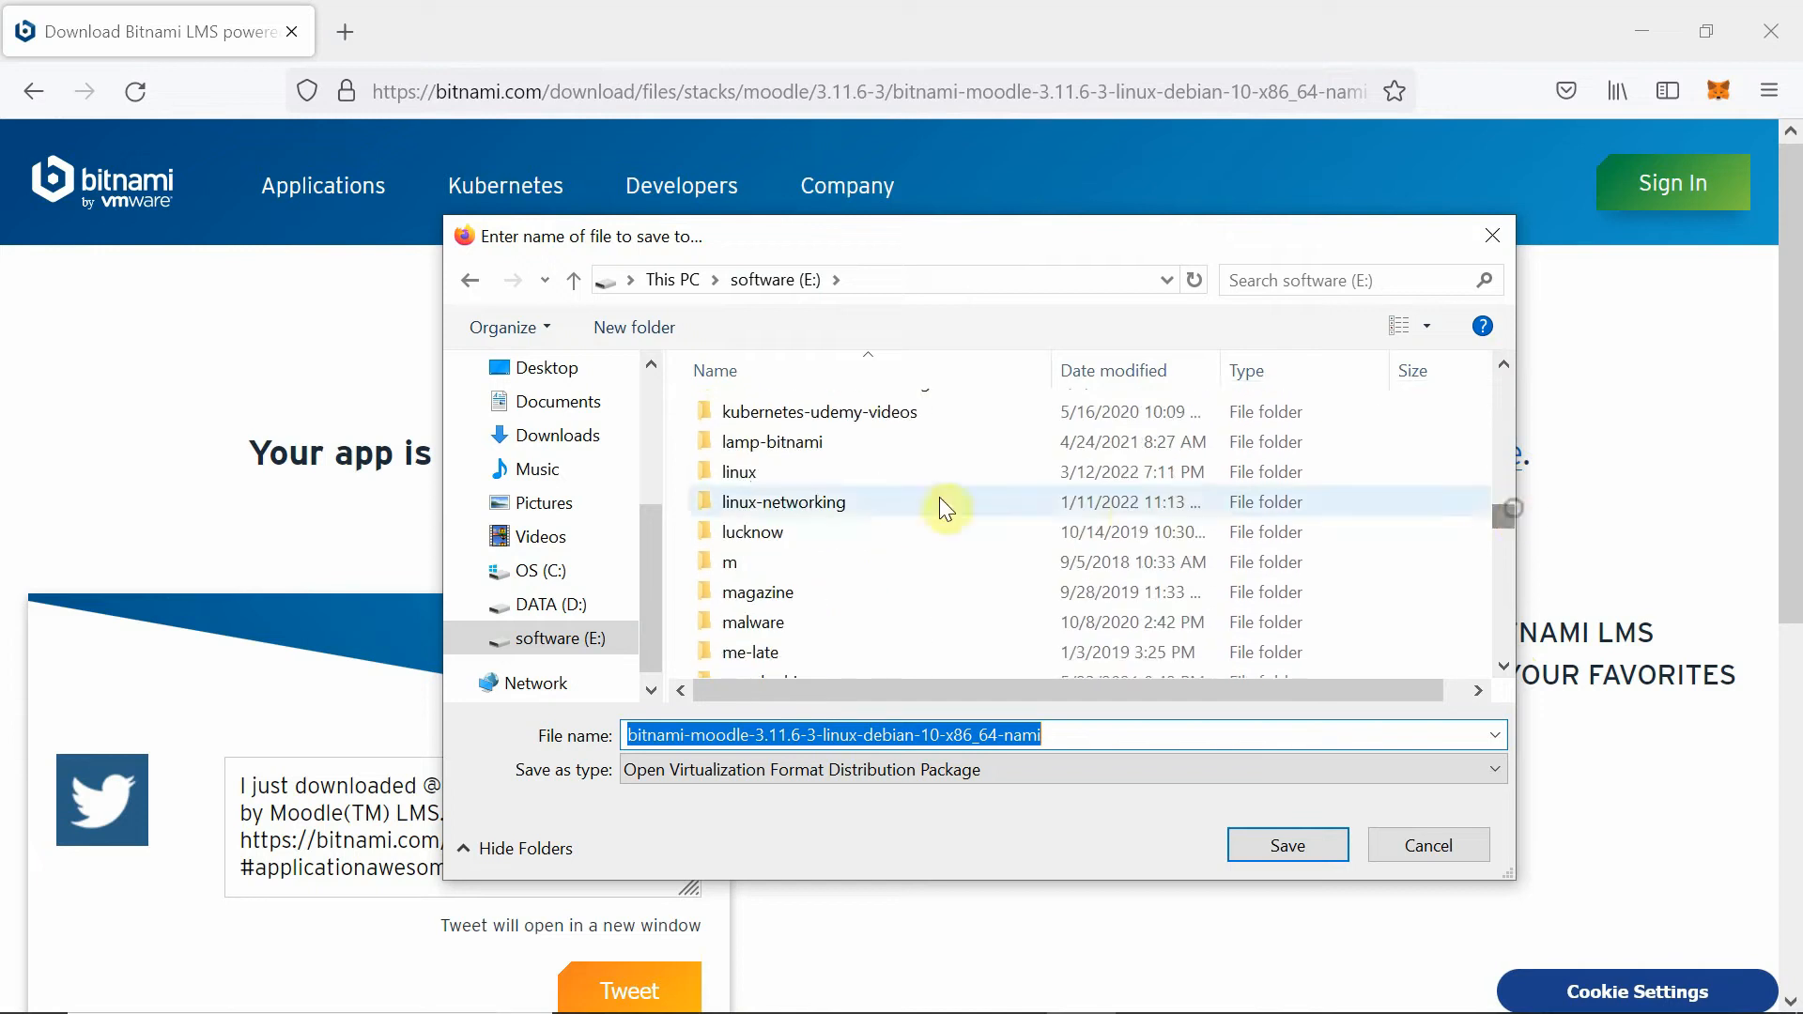
{"action": "double_click", "coordinate": [793, 475]}
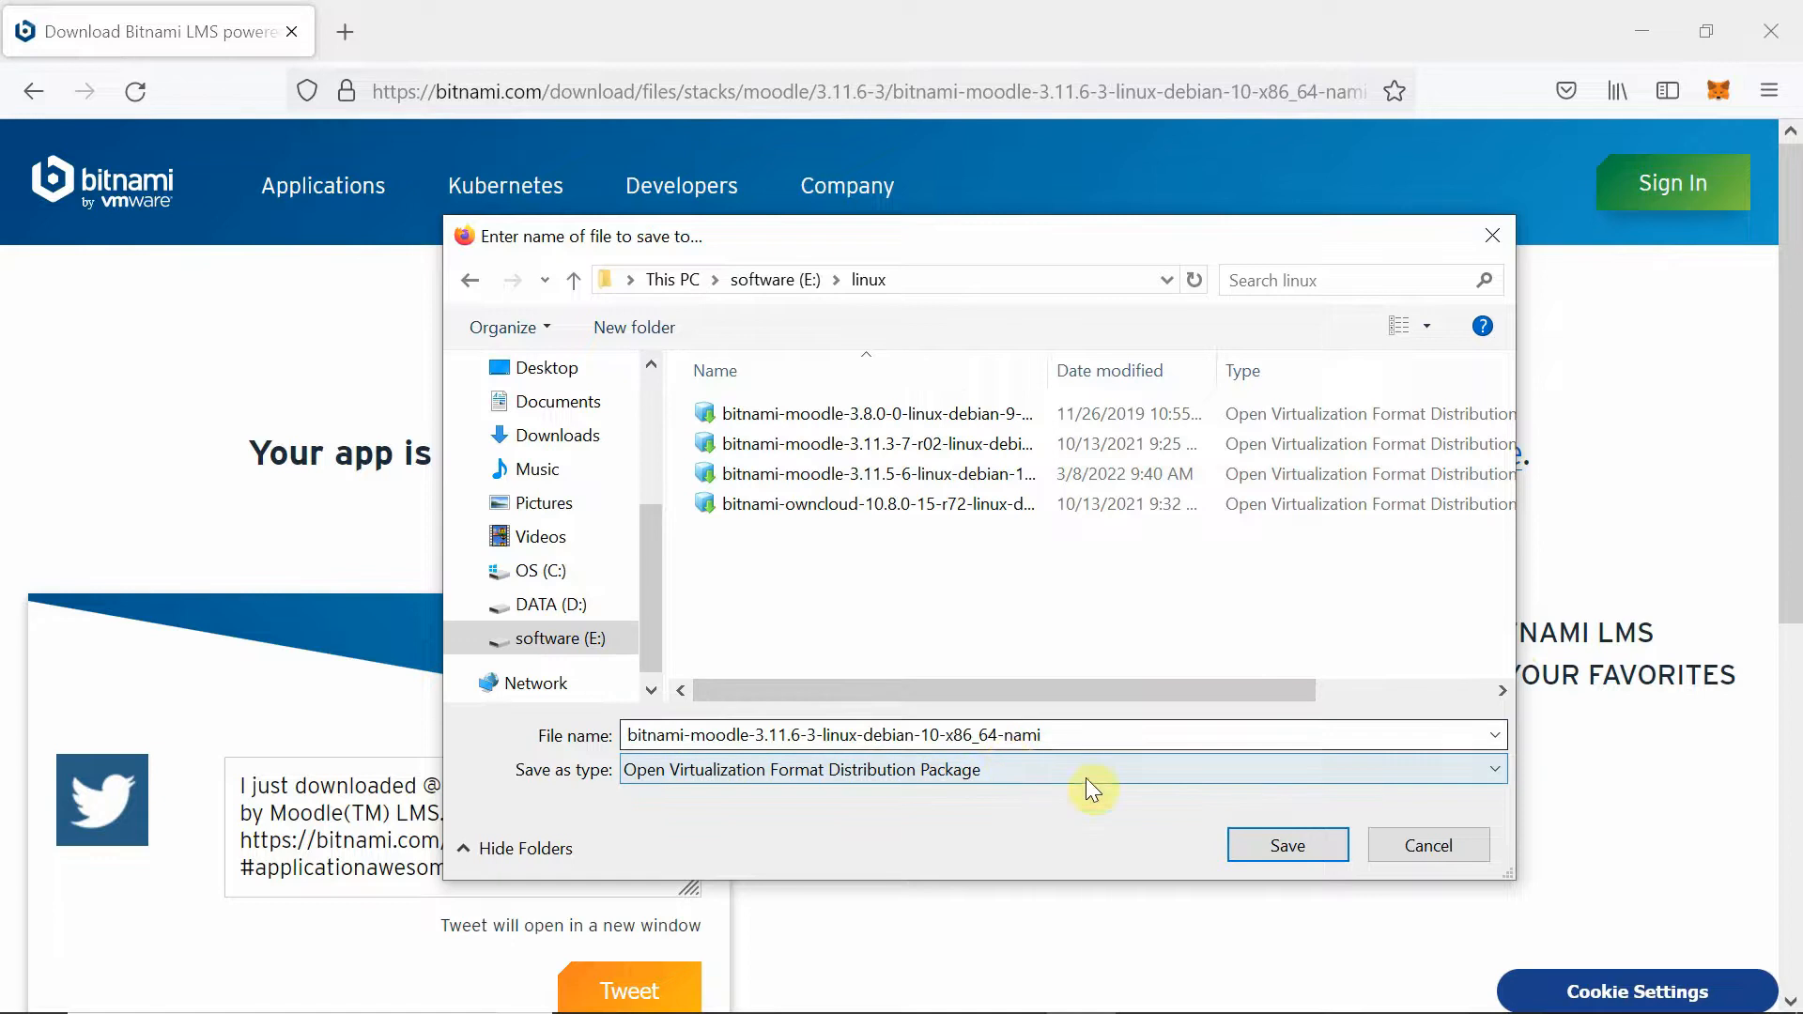
{"action": "left_click", "coordinate": [1429, 845]}
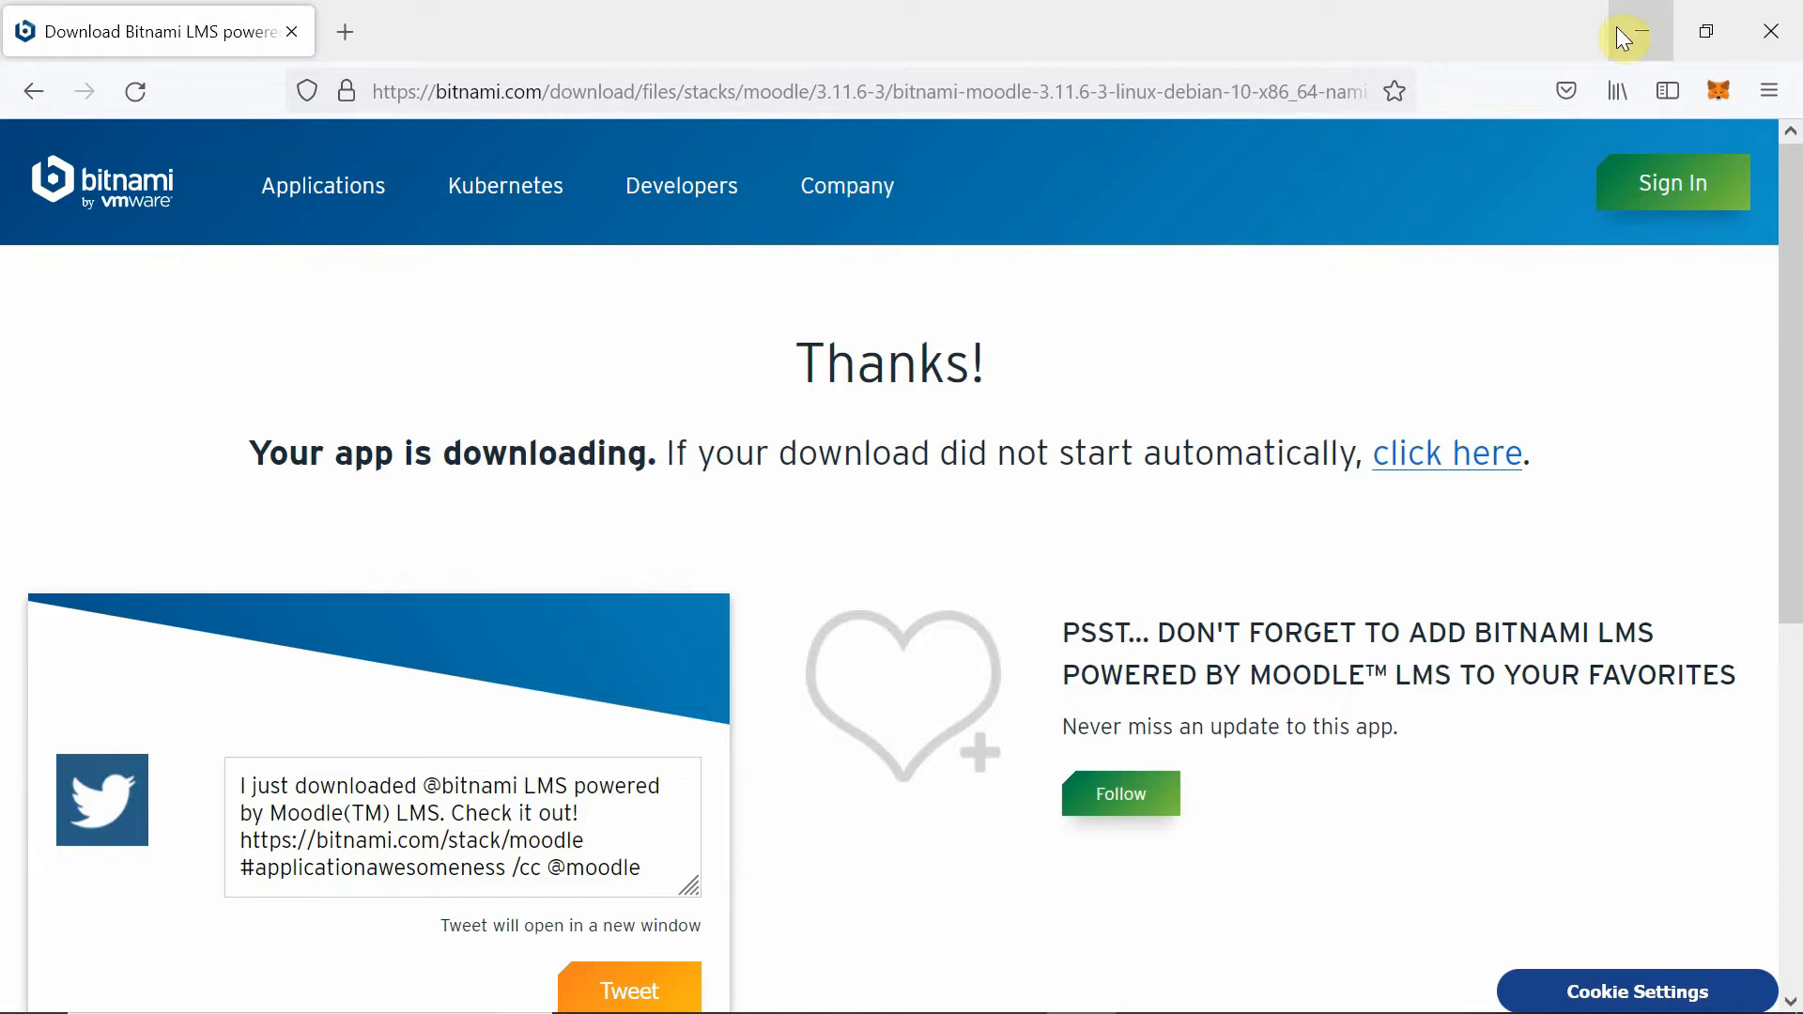
Minimize the browser window and switch to VMware Workstation.
{"action": "left_click", "coordinate": [1642, 30]}
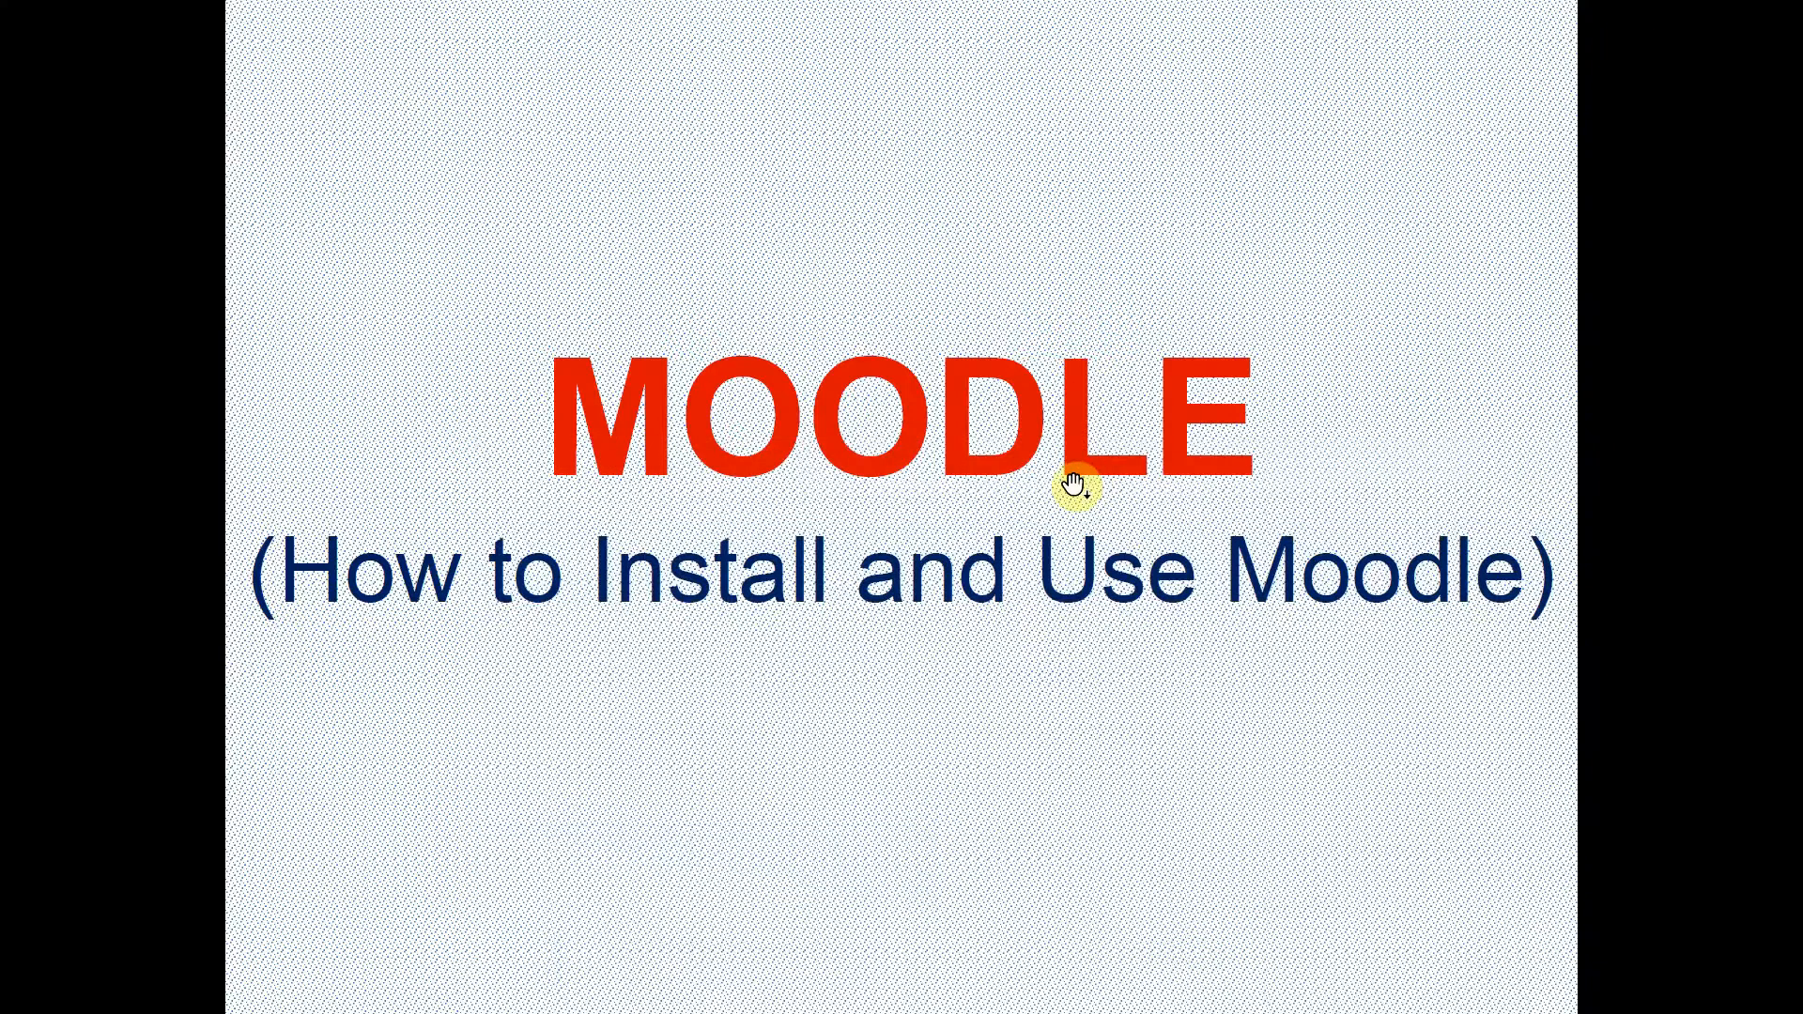
{"action": "key", "text": "alt+Tab"}
{"action": "key", "text": "alt+Tab"}
{"action": "key", "text": "alt+Tab"}
{"action": "key", "text": "alt+Tab"}
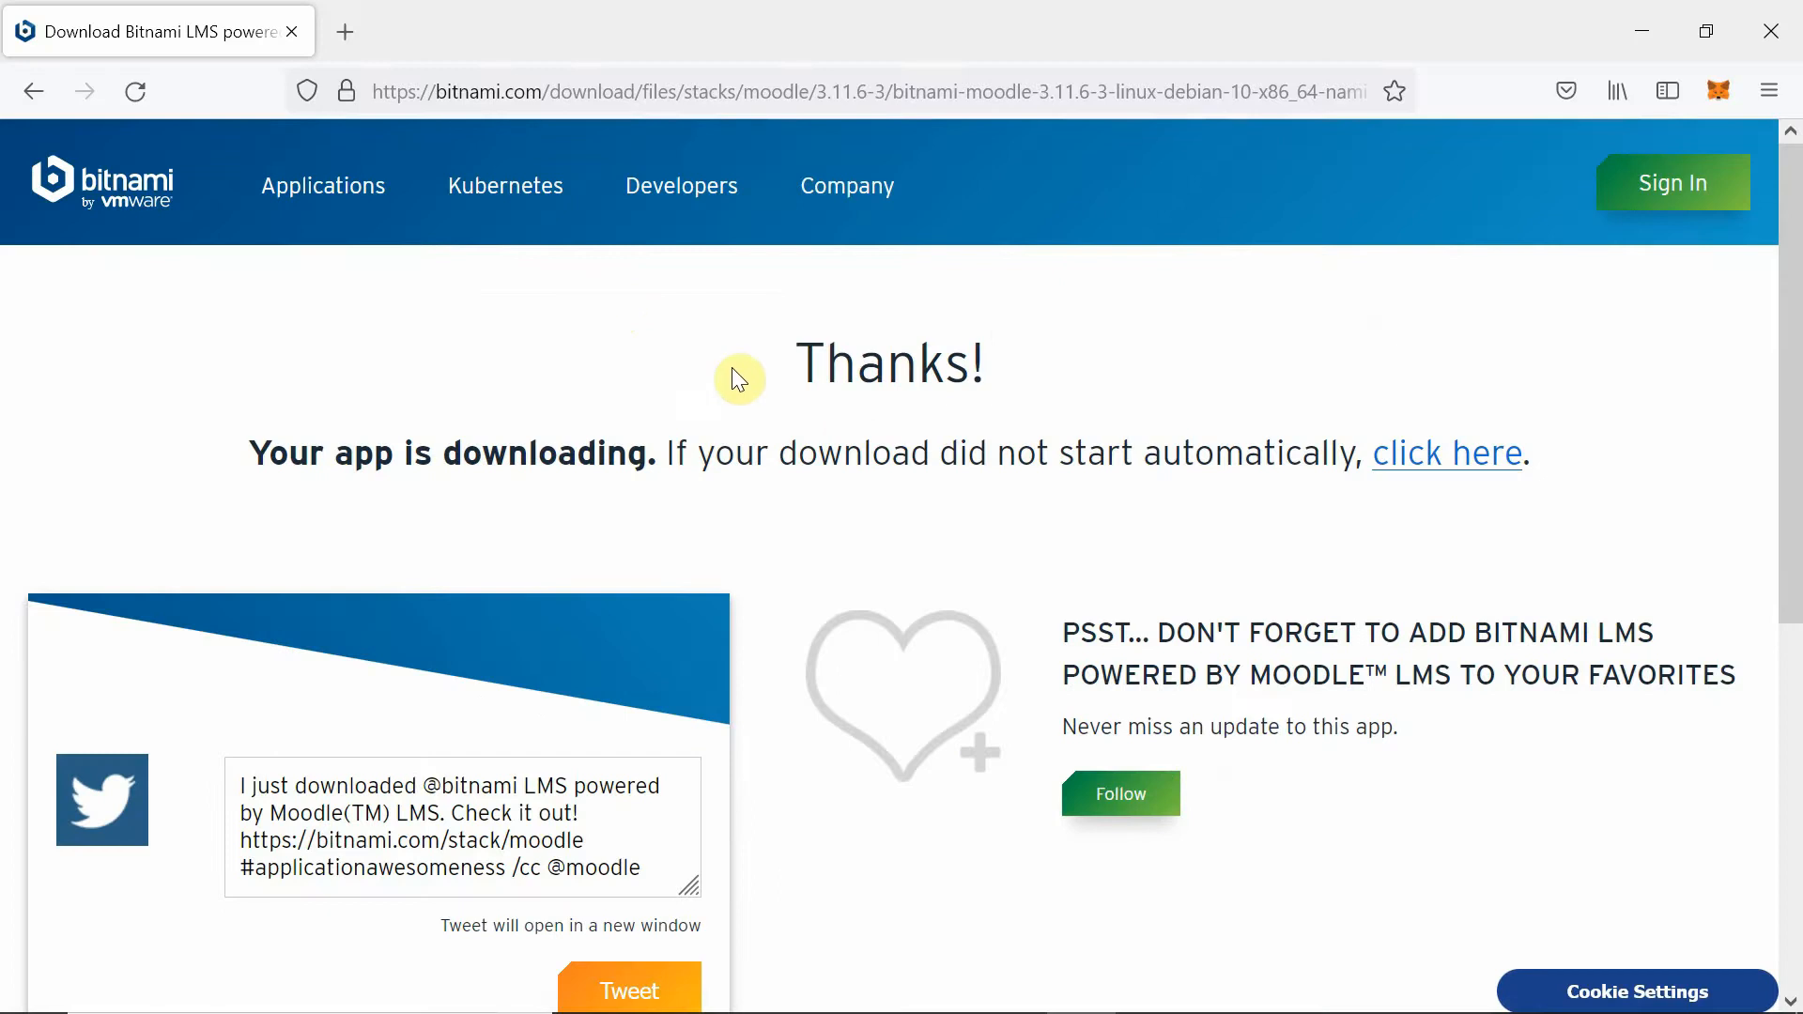
{"action": "key", "text": "alt+Tab"}
{"action": "key", "text": "alt+Tab"}
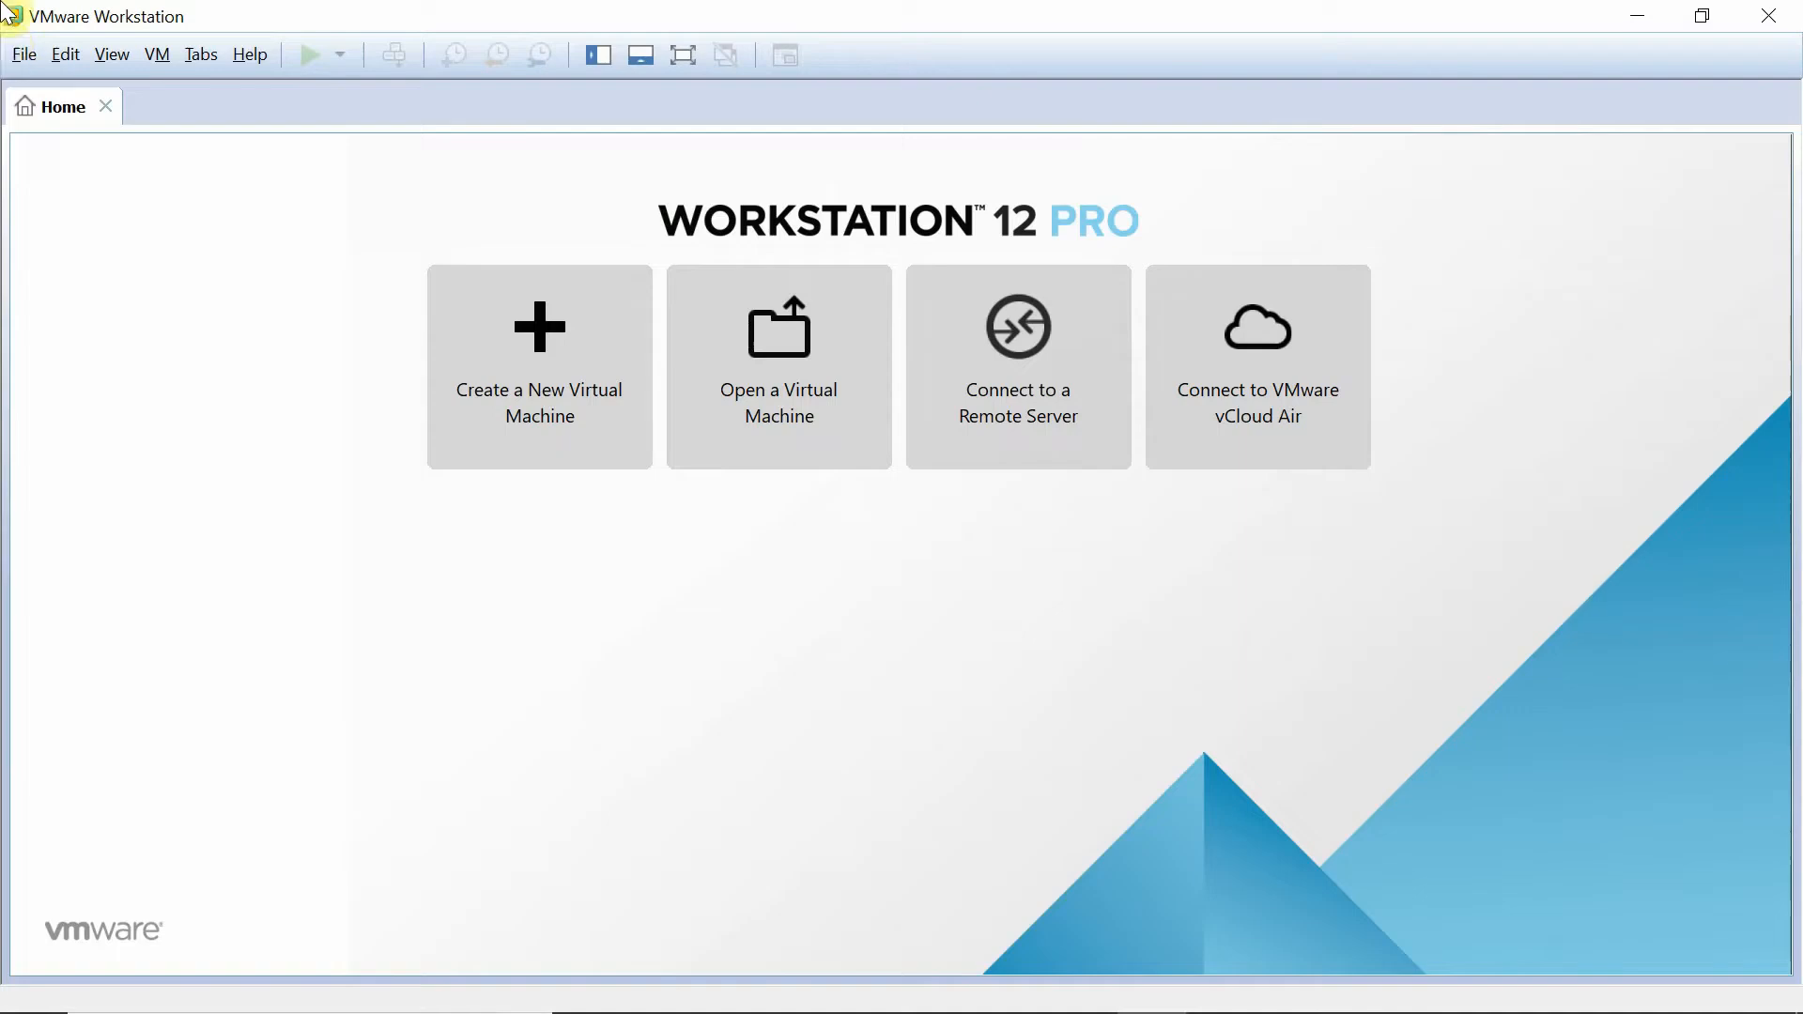
Open the appliance file bitnami-moodle-3.11.5-6-linux-debian-10-x86_64-nami from the linux folder on software (E:) for import.
{"action": "left_click", "coordinate": [25, 54]}
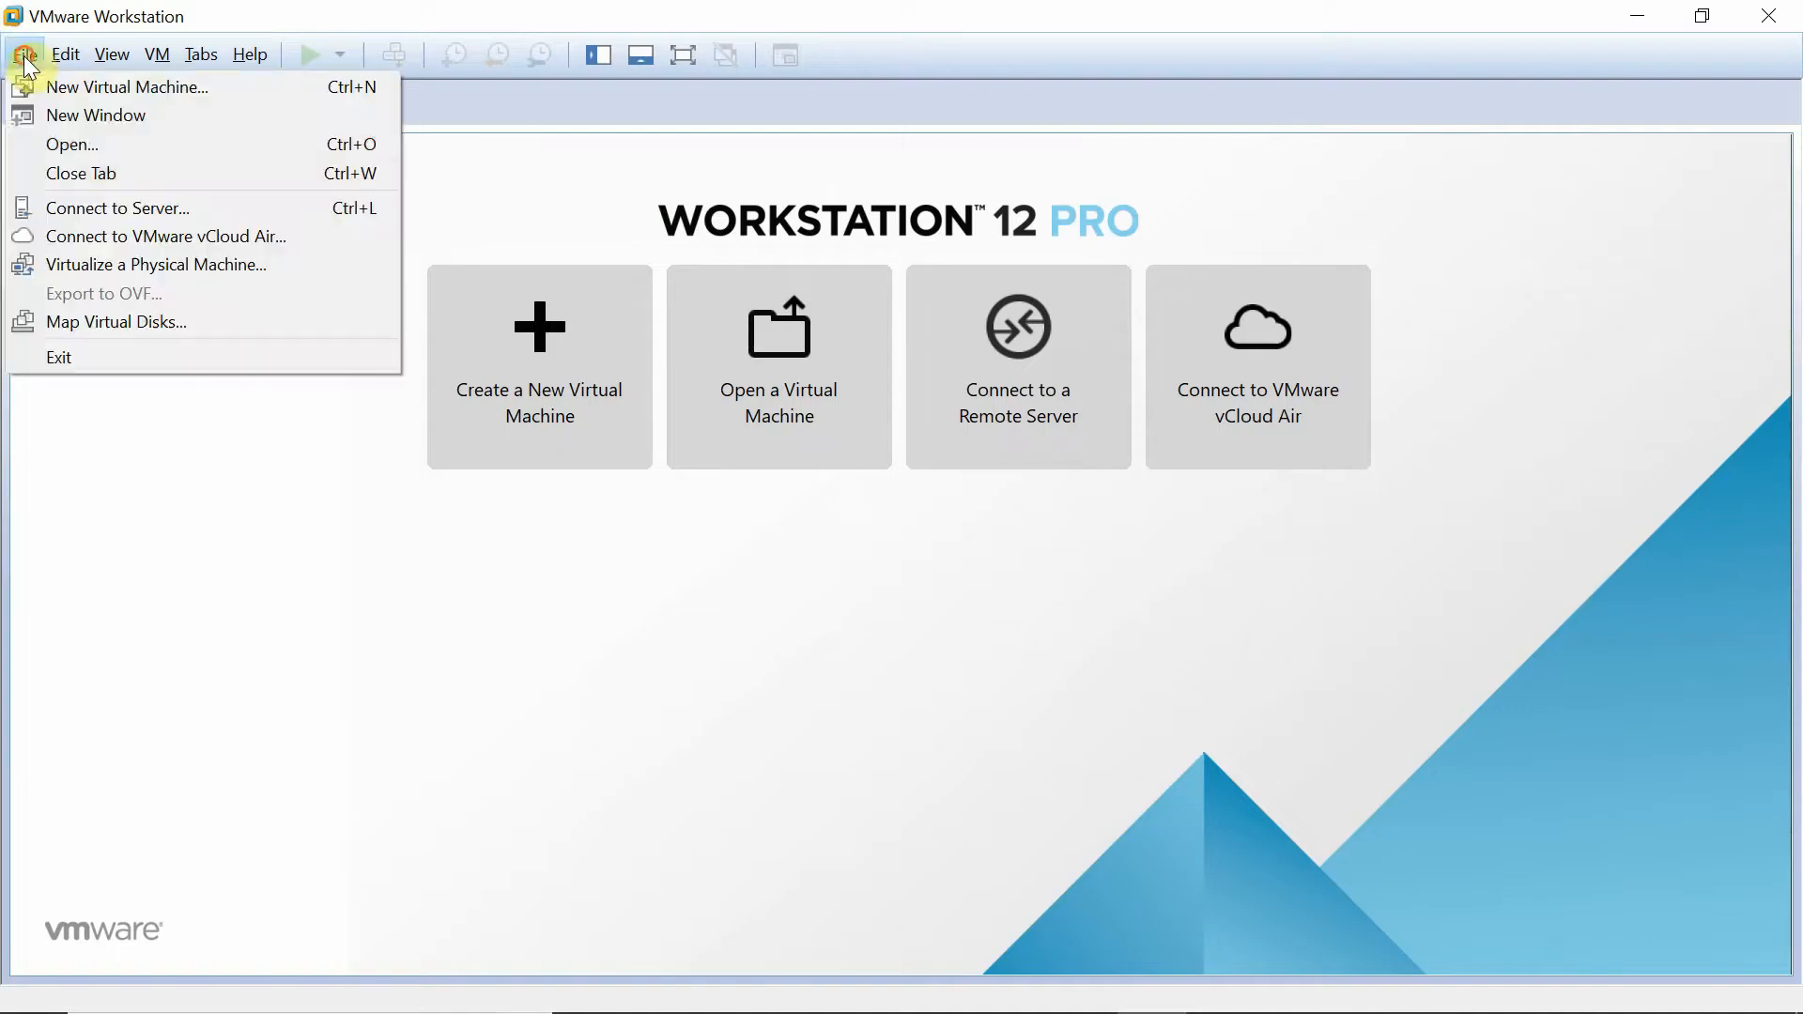
{"action": "left_click", "coordinate": [97, 145]}
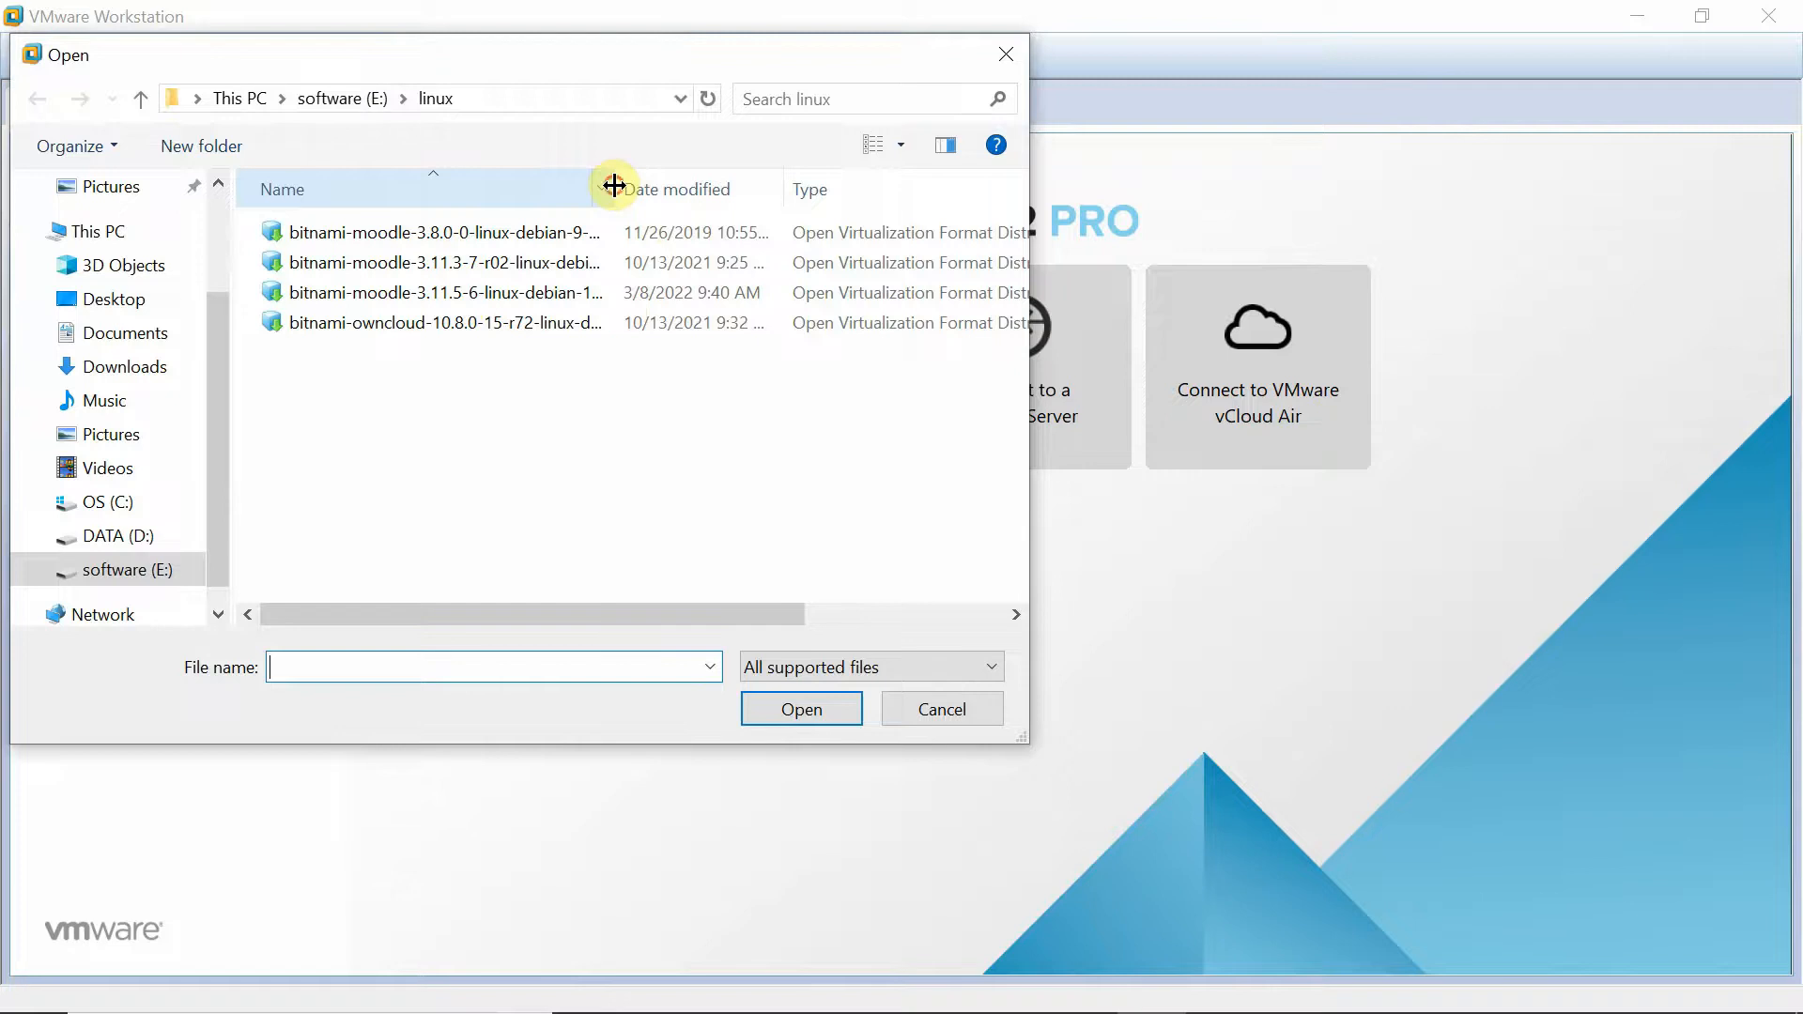
{"action": "left_click_drag", "start_coordinate": [613, 185], "coordinate": [819, 185]}
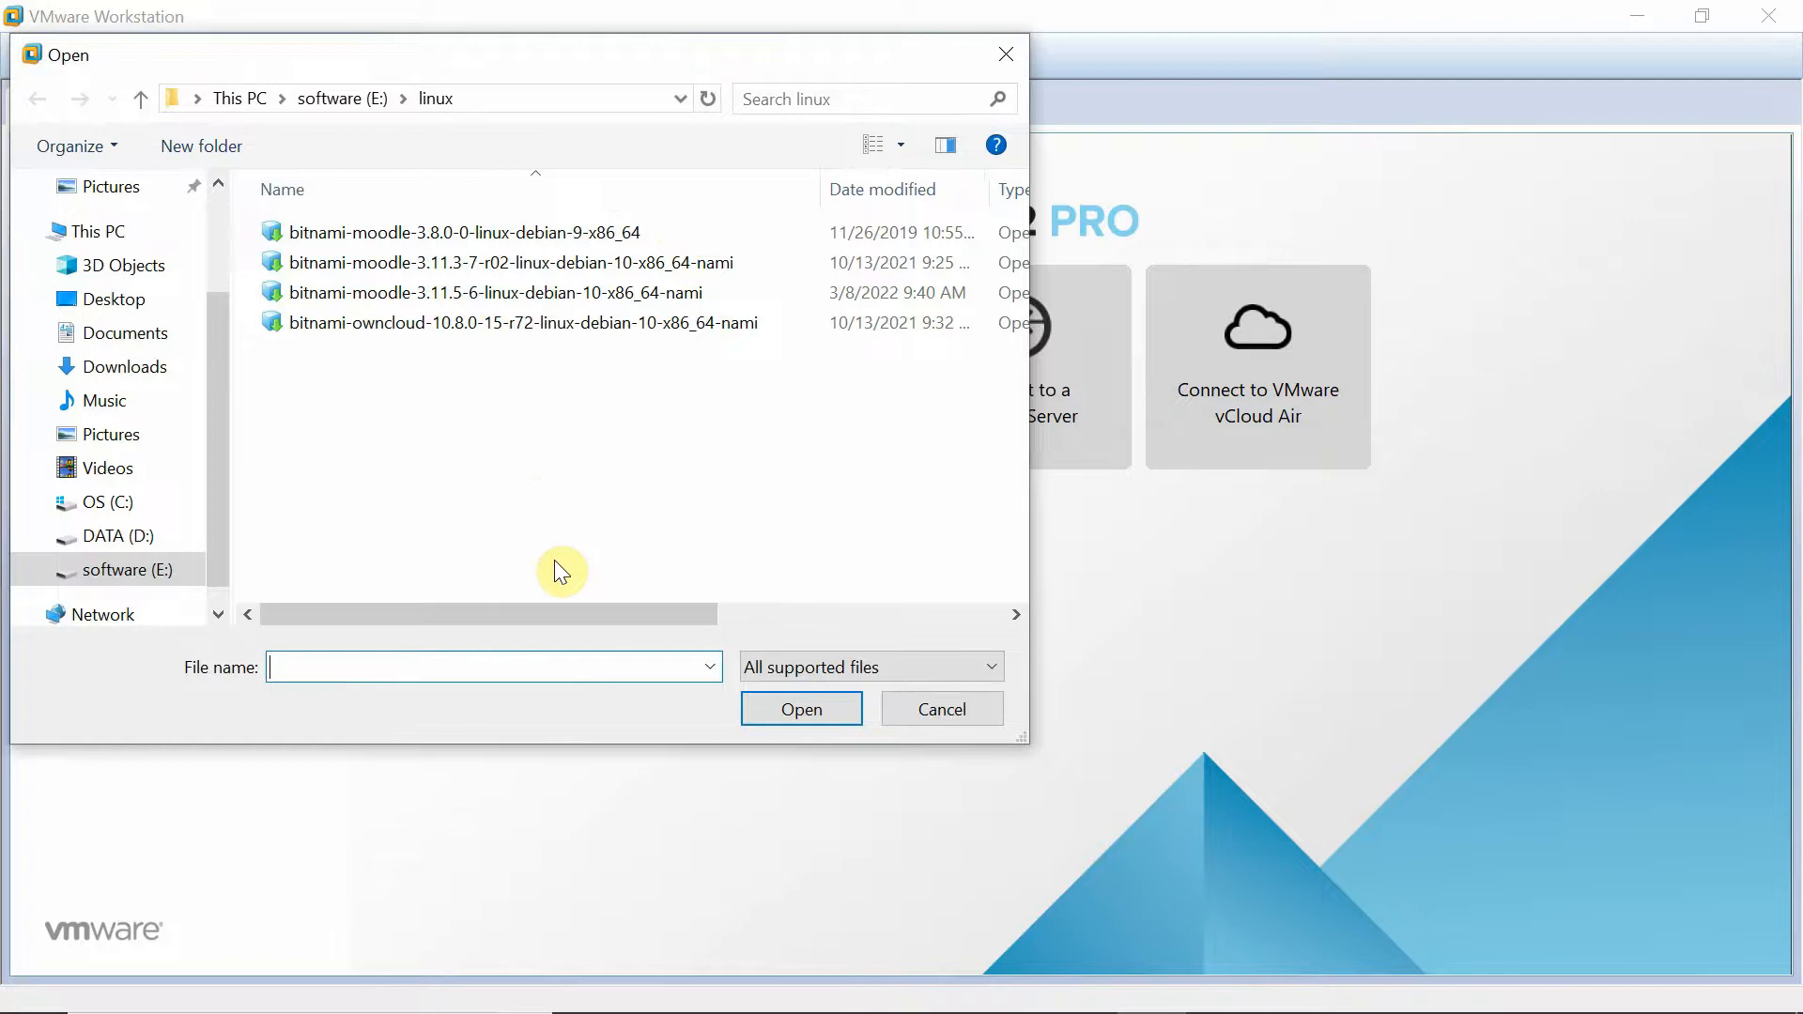
{"action": "left_click_drag", "start_coordinate": [582, 618], "coordinate": [630, 621]}
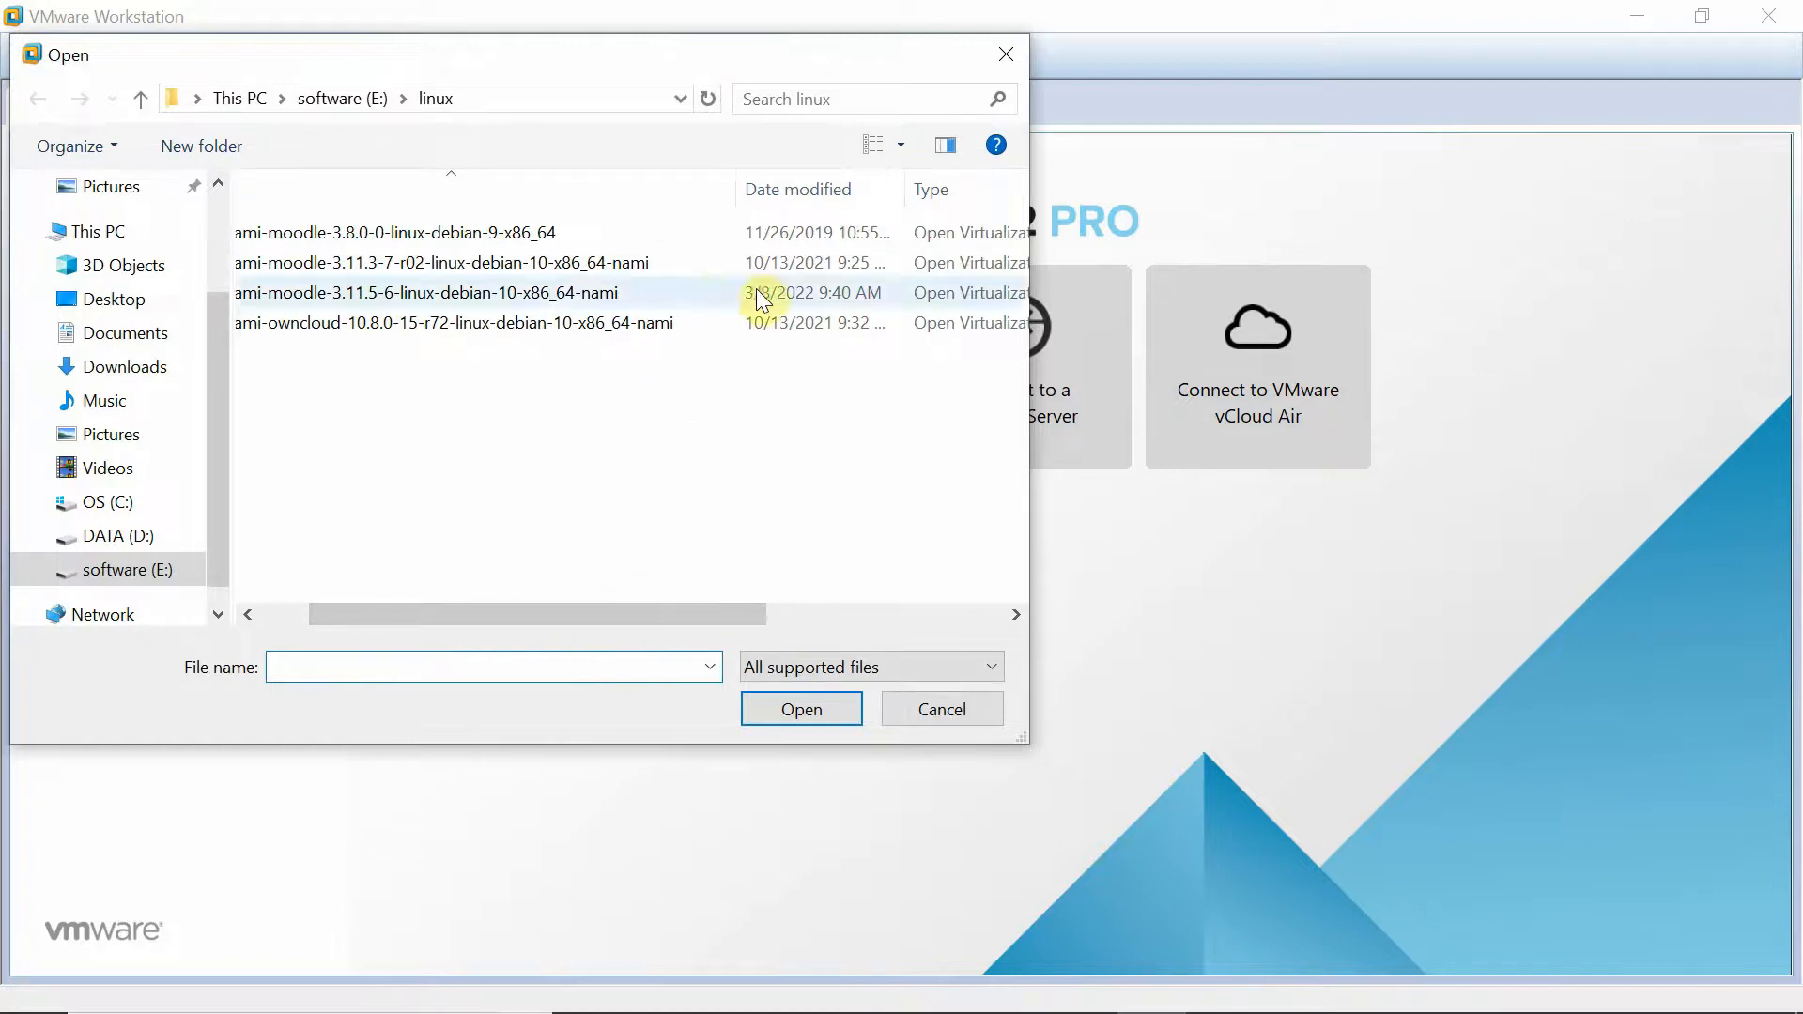
{"action": "left_click", "coordinate": [406, 296]}
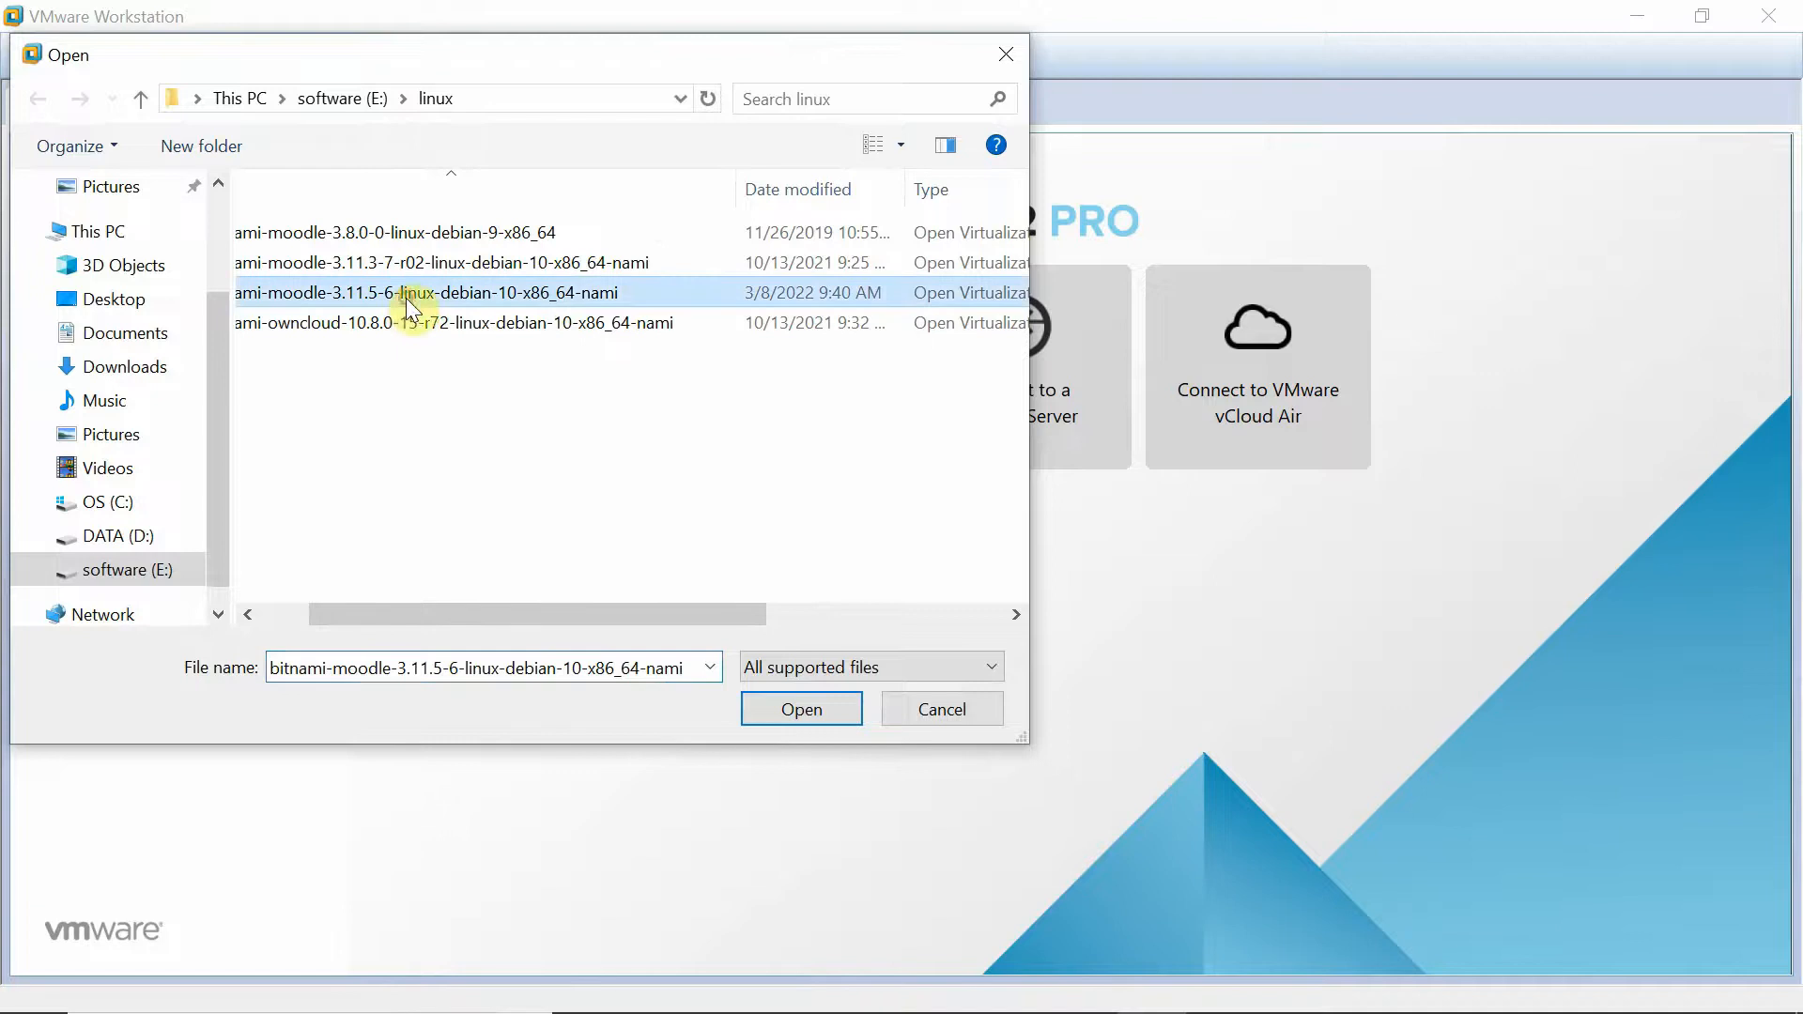
{"action": "left_click_drag", "start_coordinate": [566, 607], "coordinate": [431, 594]}
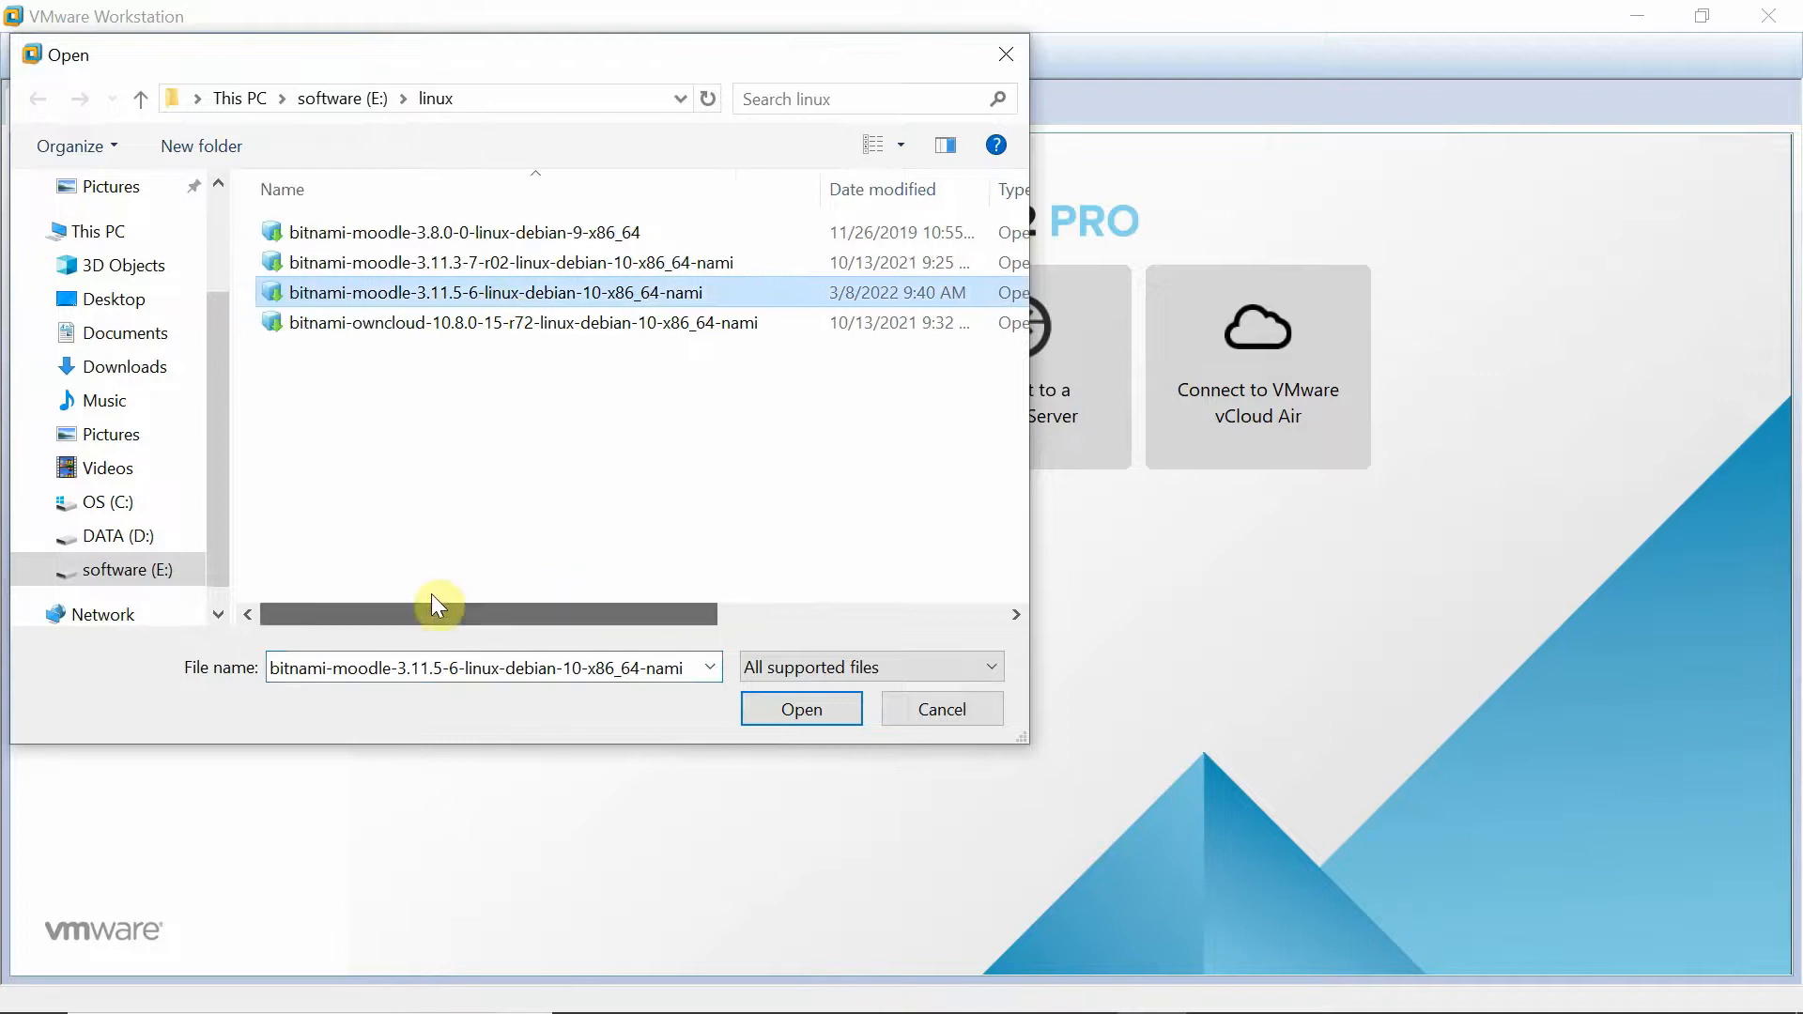
{"action": "left_click", "coordinate": [790, 718]}
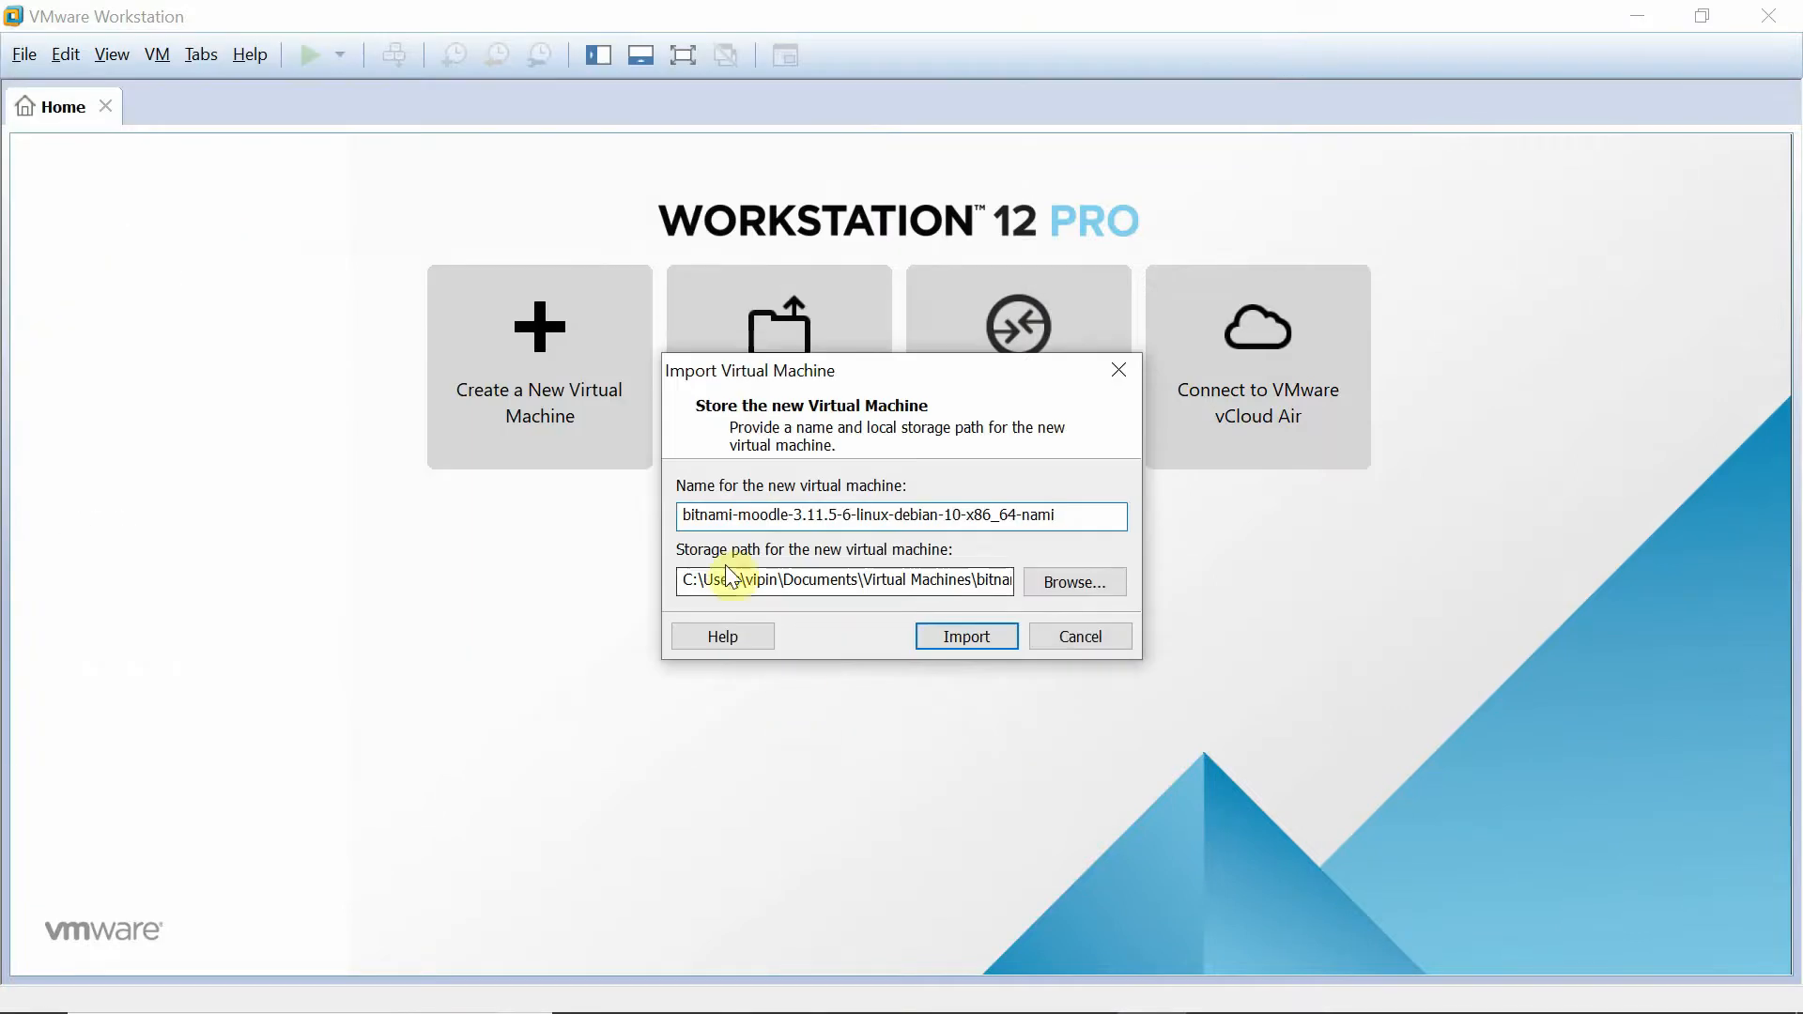
Import the virtual machine under the name moodle with the storage path D:\vm\moodle.
{"action": "left_click_drag", "start_coordinate": [1062, 515], "coordinate": [744, 483]}
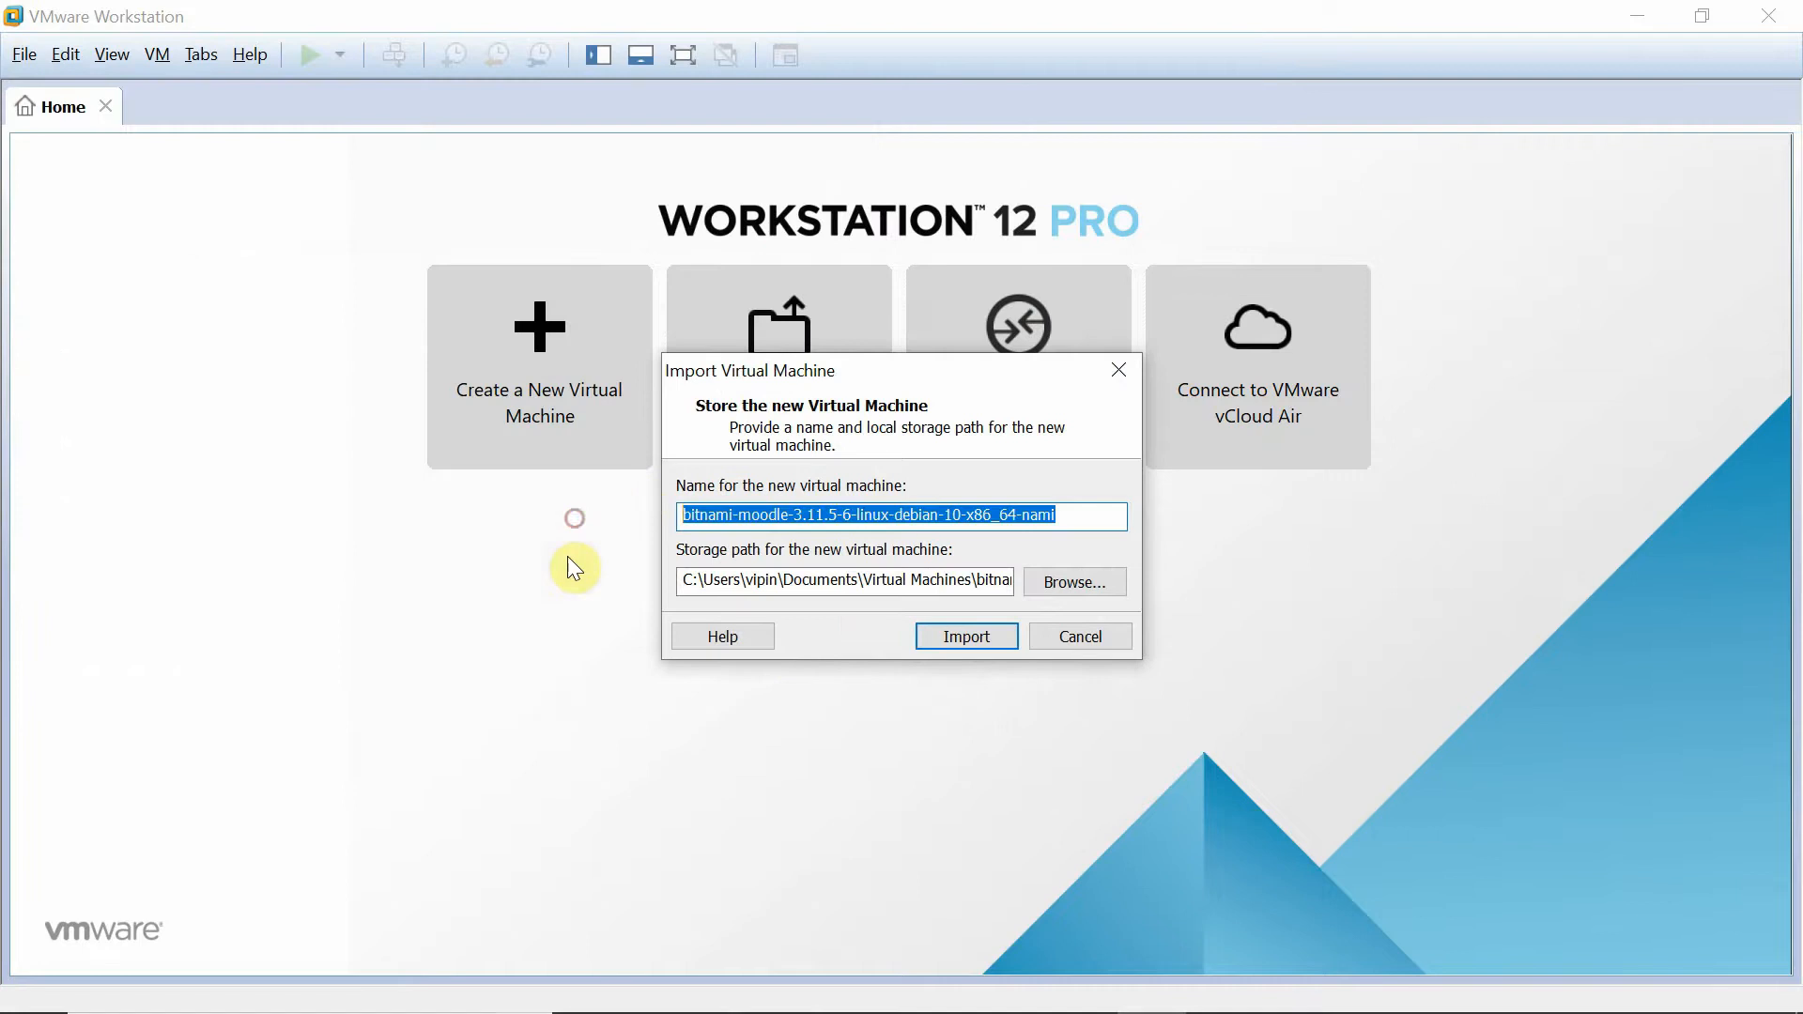
{"action": "type", "text": "moo"}
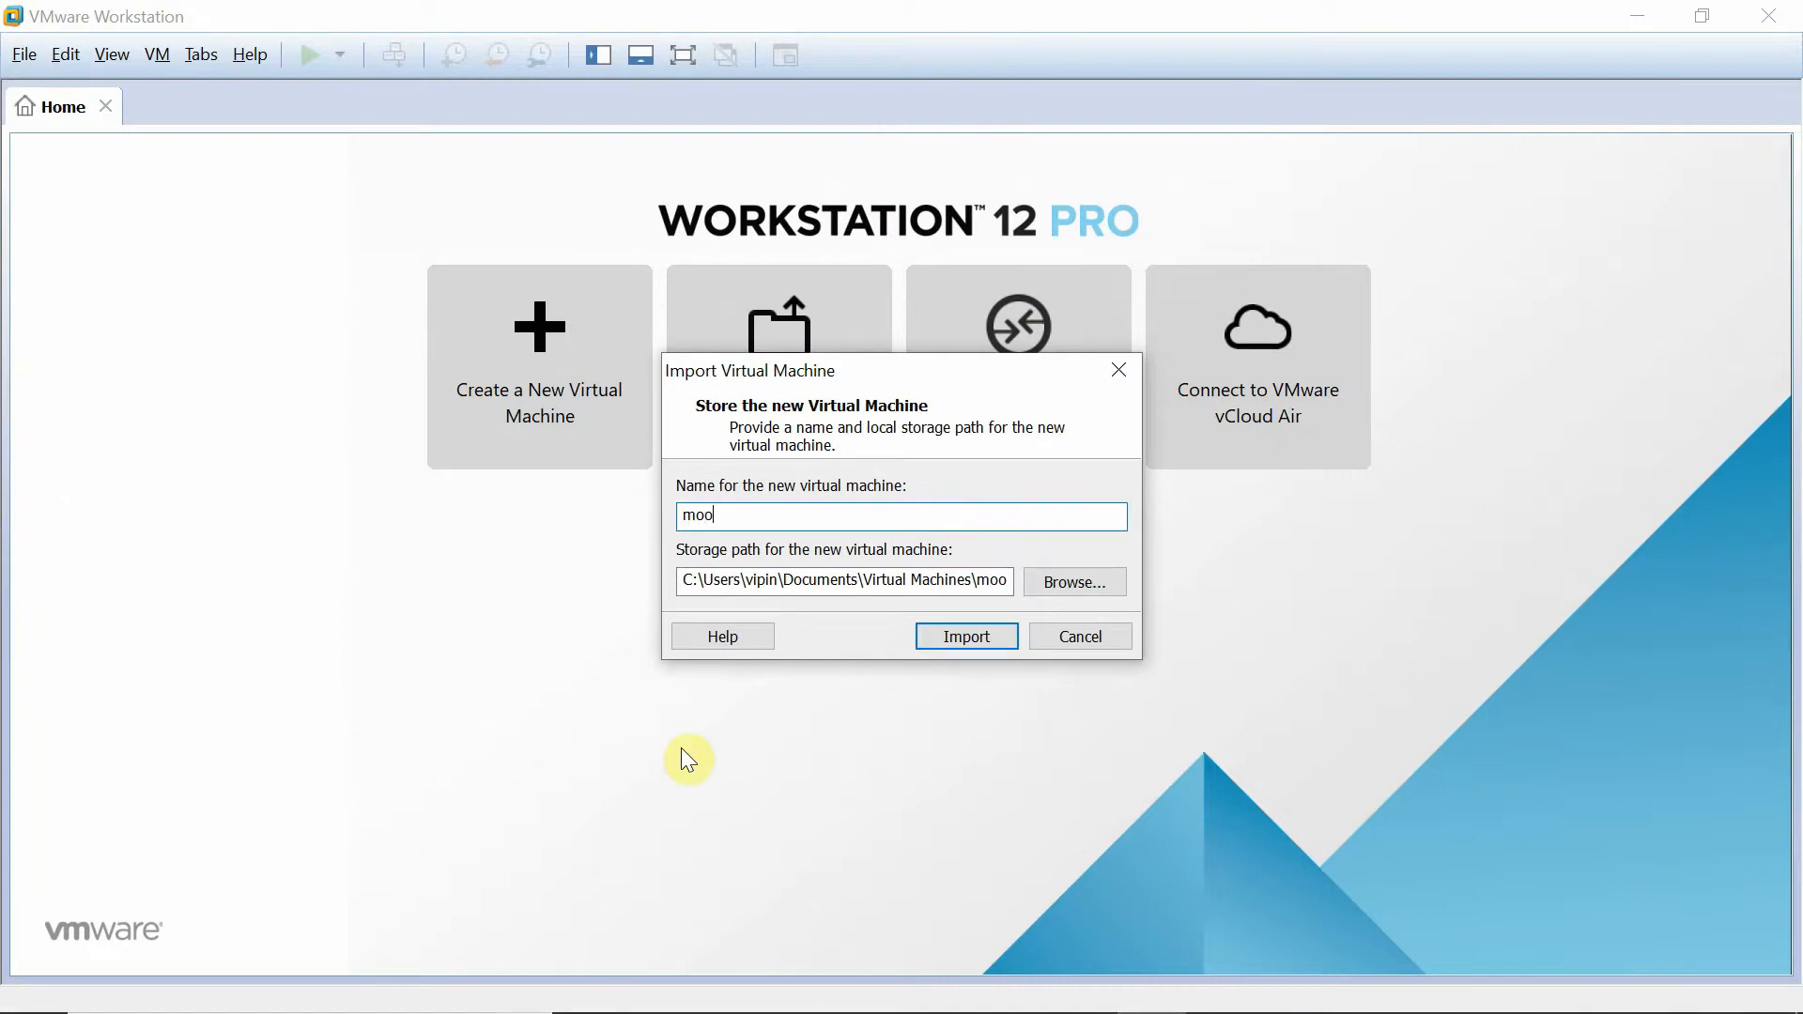
{"action": "type", "text": "dle"}
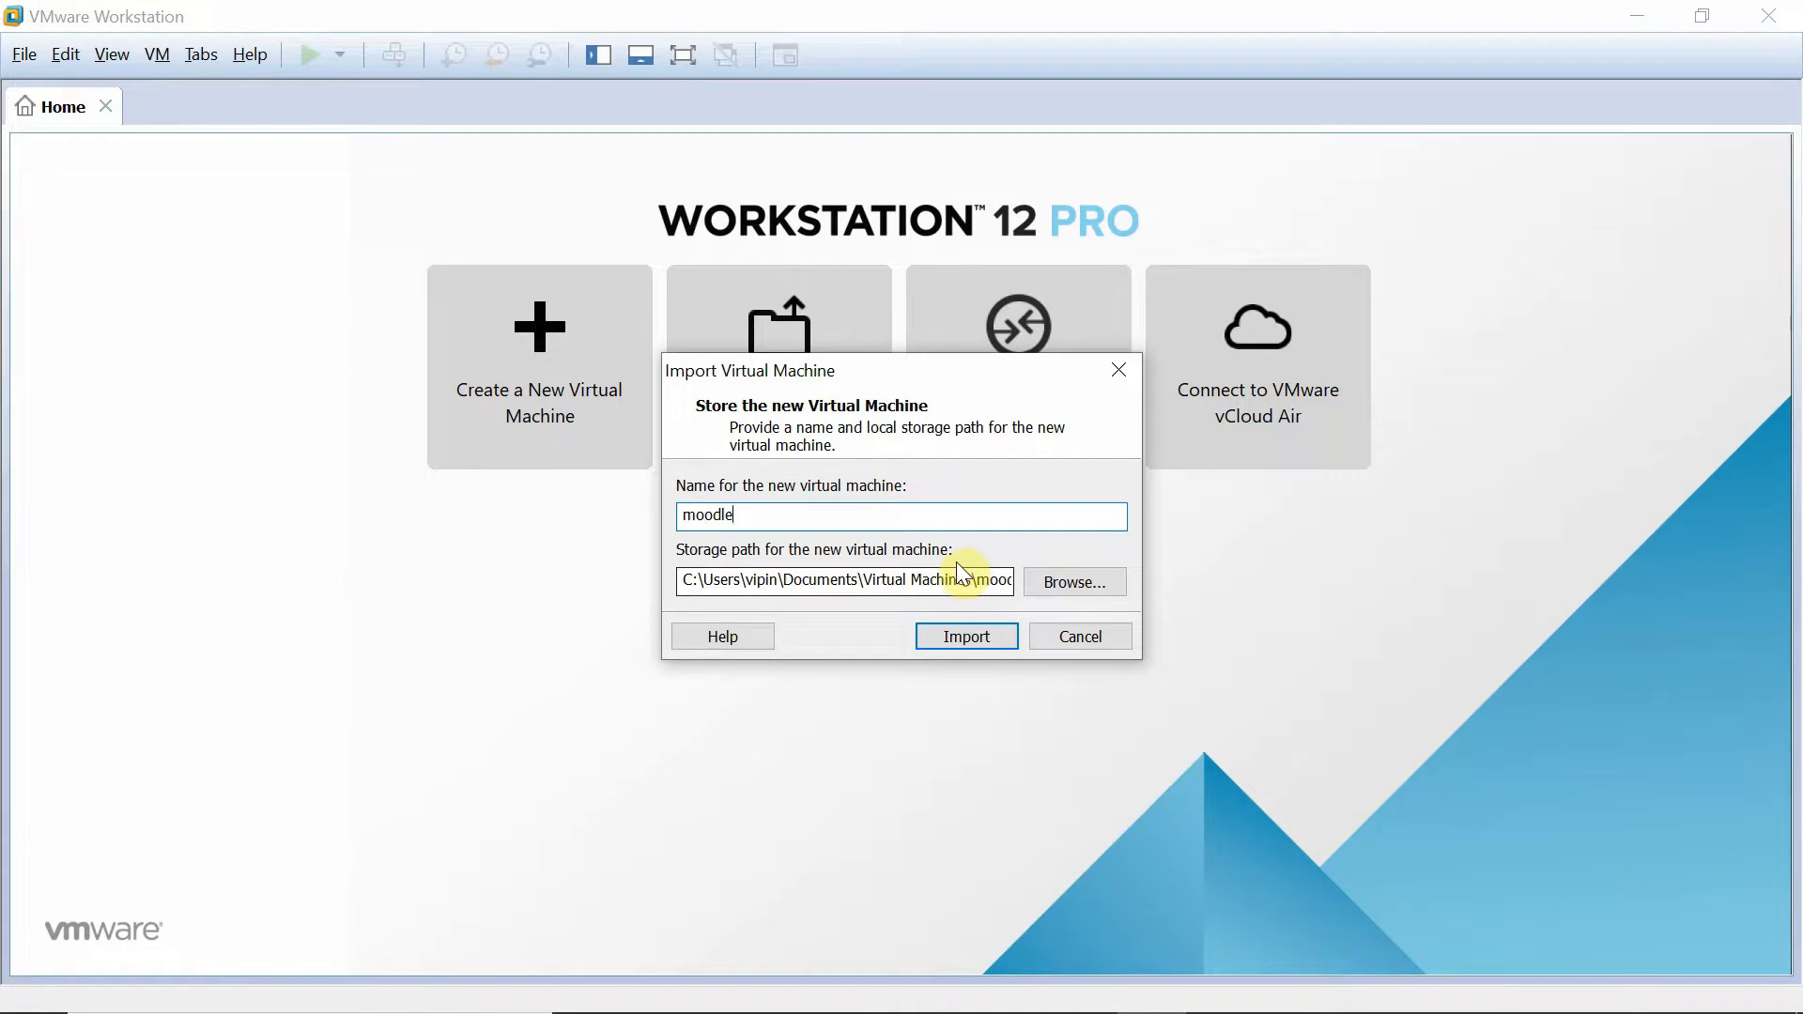
{"action": "left_click_drag", "start_coordinate": [970, 580], "coordinate": [632, 550]}
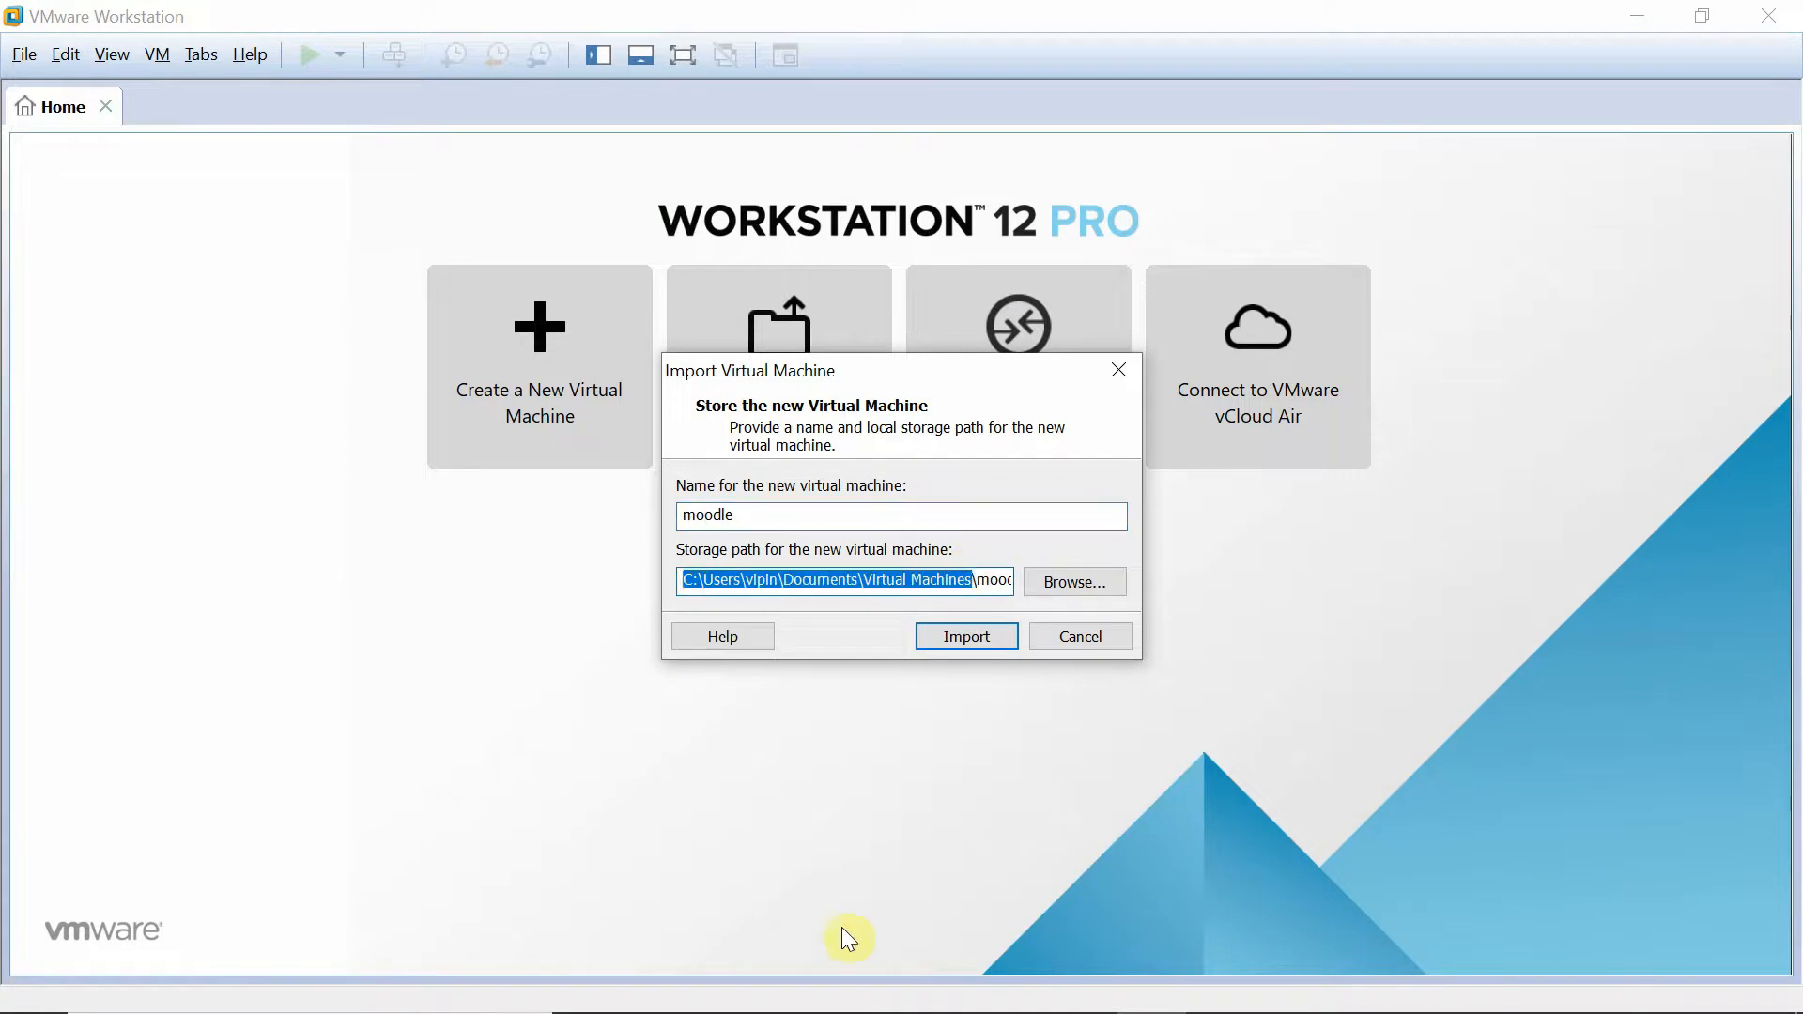
{"action": "type", "text": "D:"}
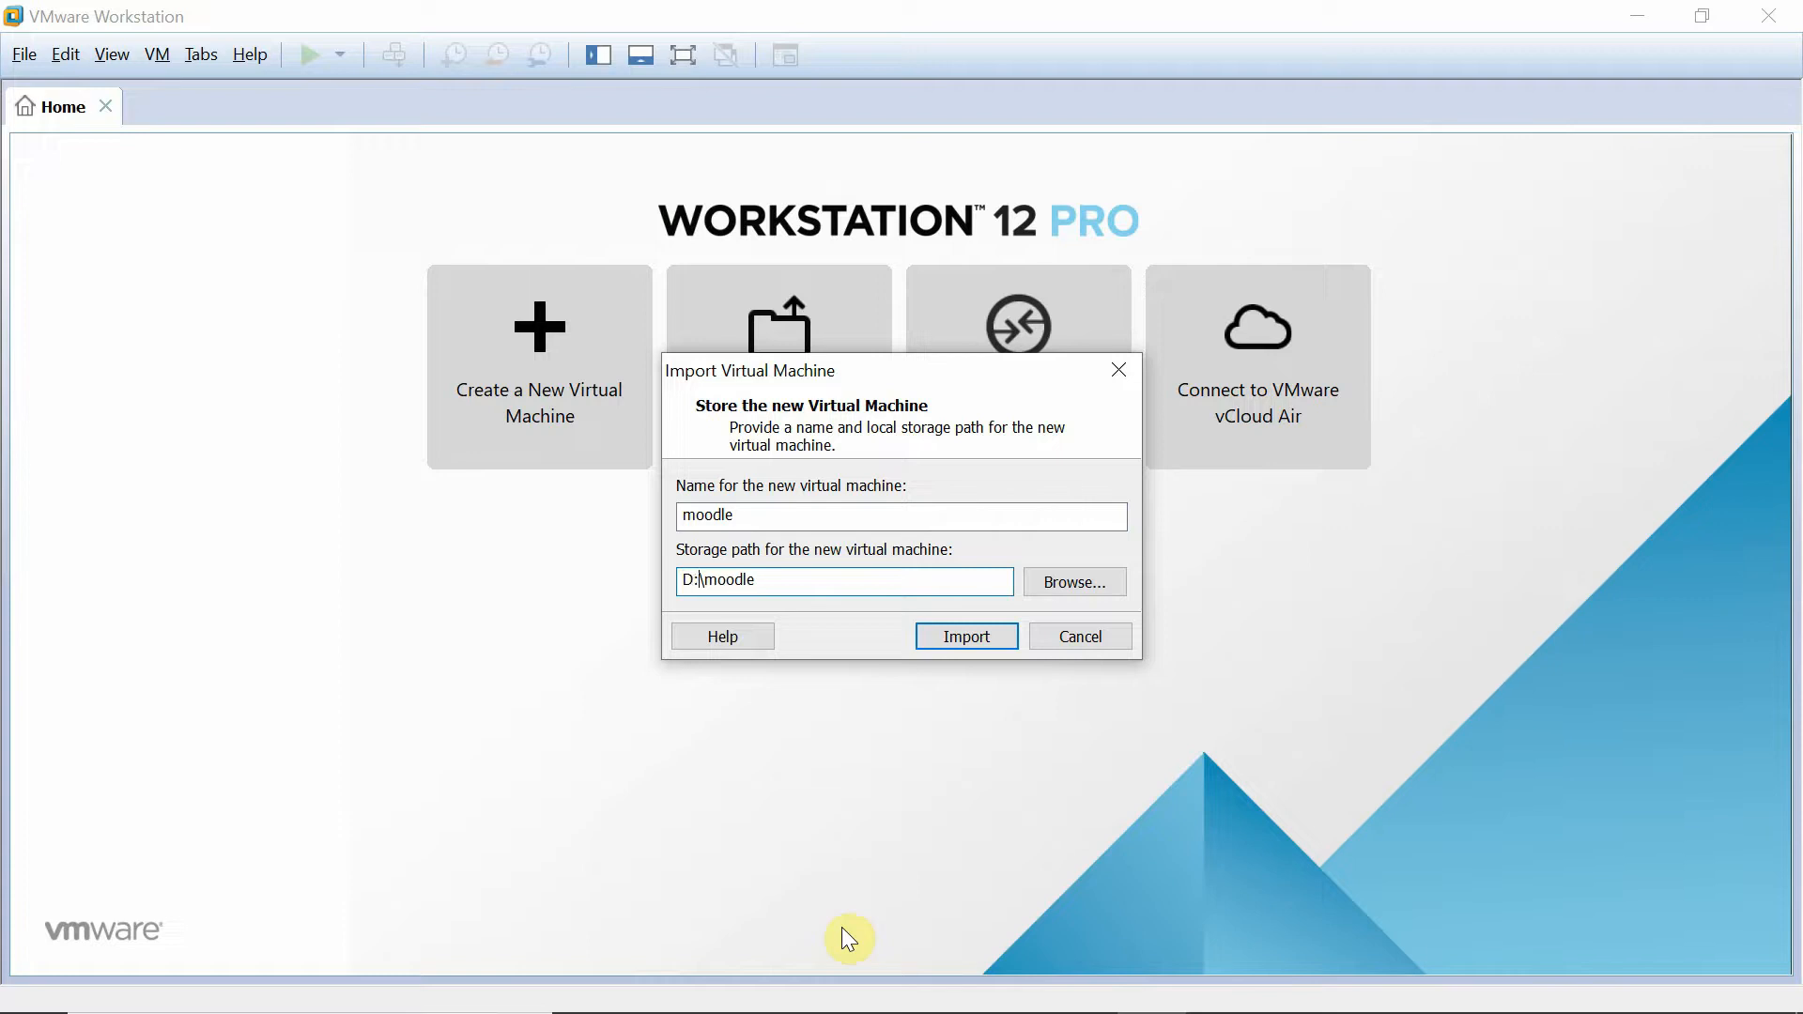
{"action": "type", "text": "\\vm"}
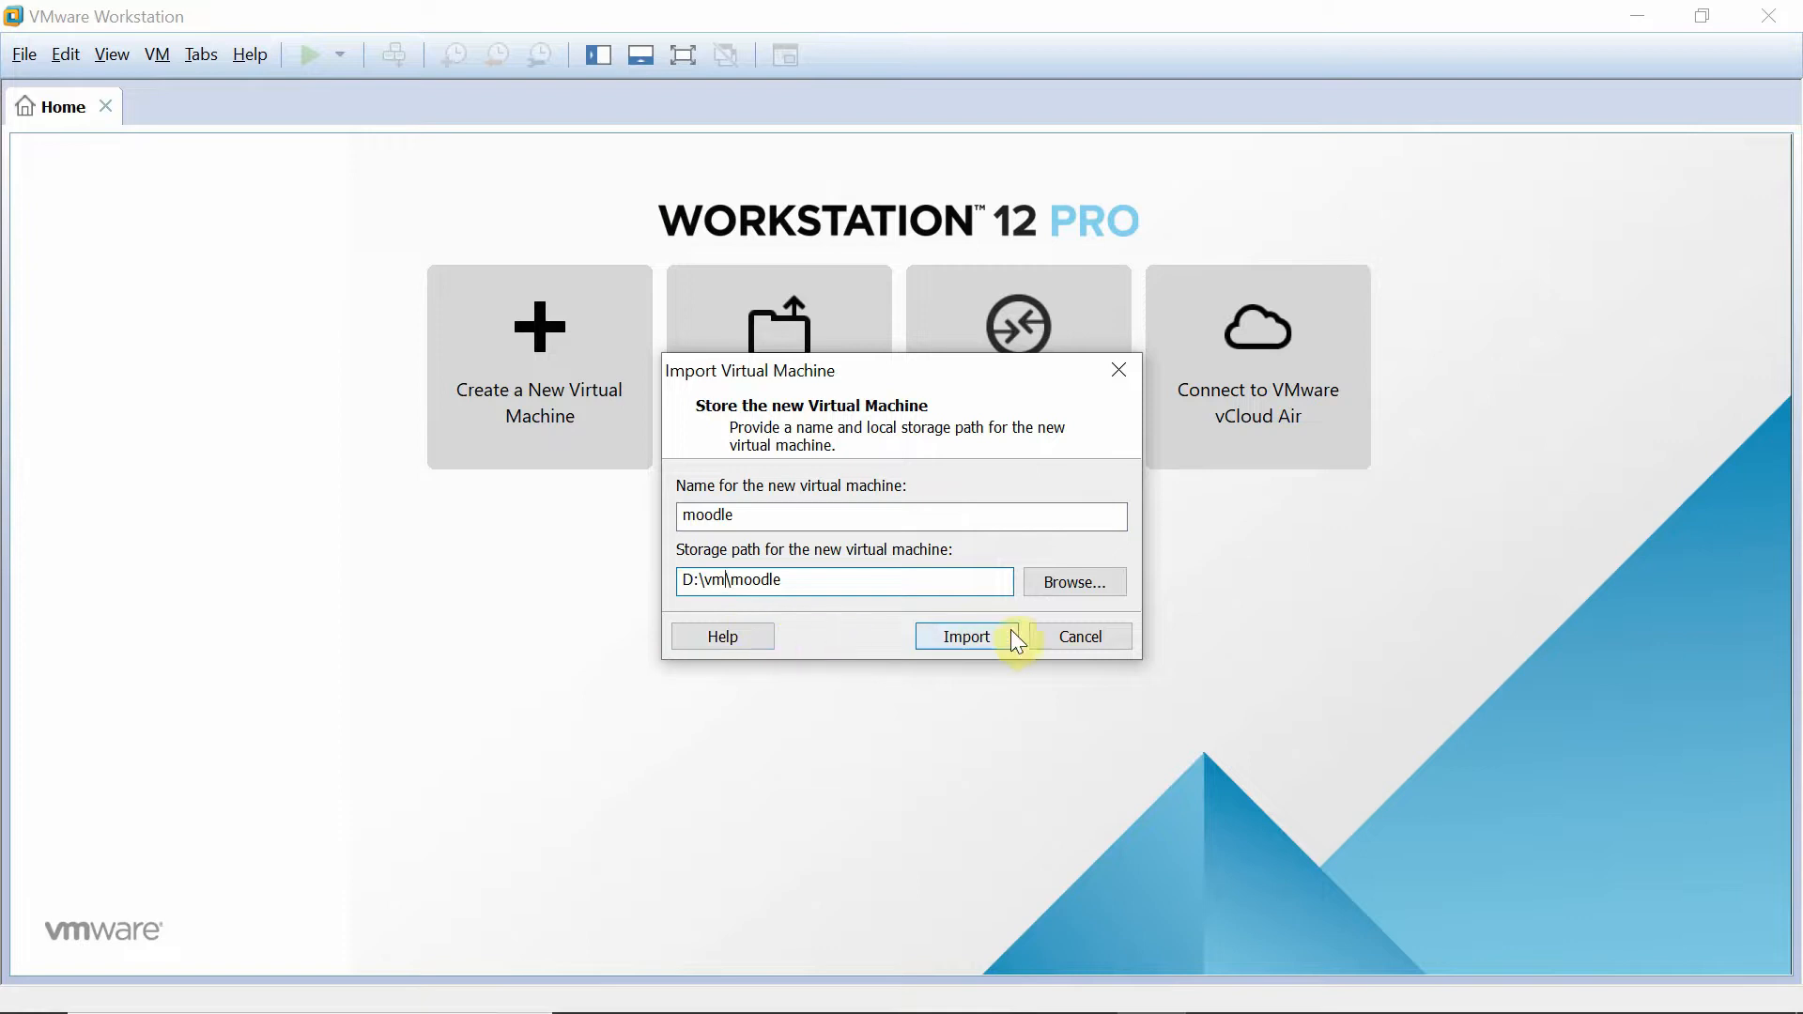
{"action": "left_click", "coordinate": [967, 639]}
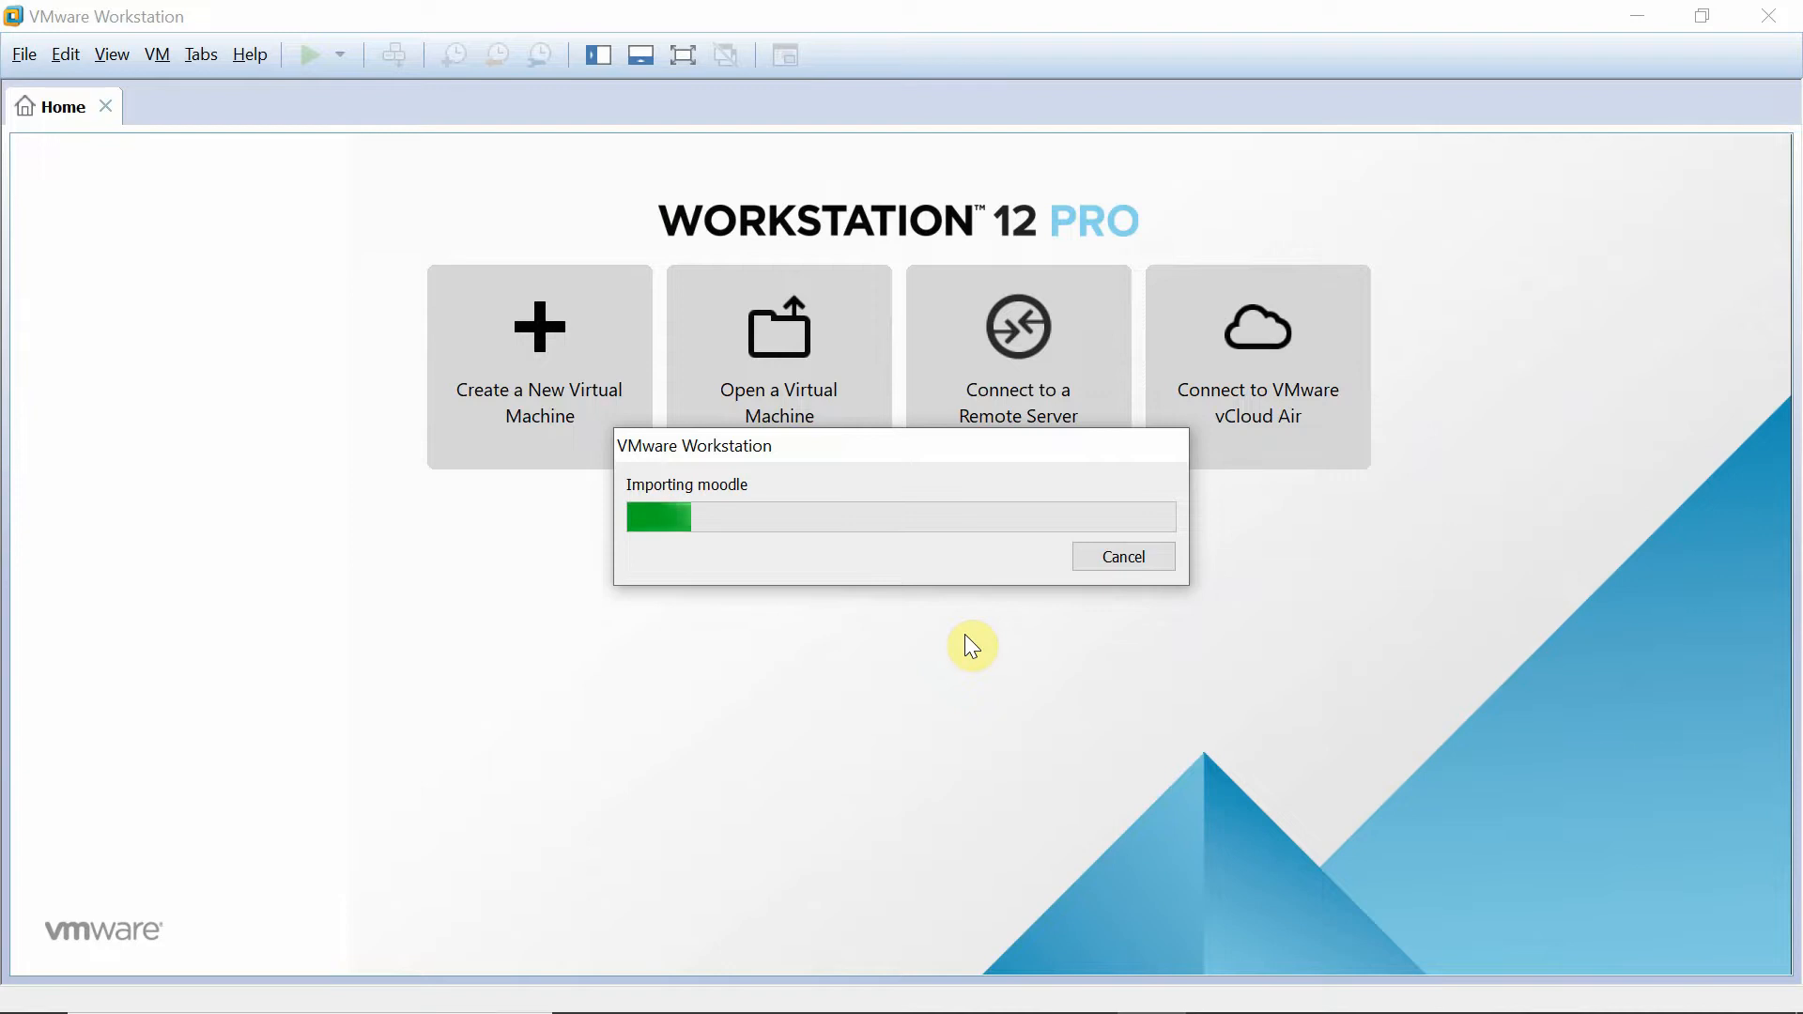
Switch to the Moodle presentation to view the slide with the moodle-lms virtual machine settings.
{"action": "key", "text": "alt+Tab"}
{"action": "key", "text": "Tab"}
{"action": "key", "text": "Tab"}
{"action": "key", "text": "Tab"}
{"action": "key", "text": "Tab"}
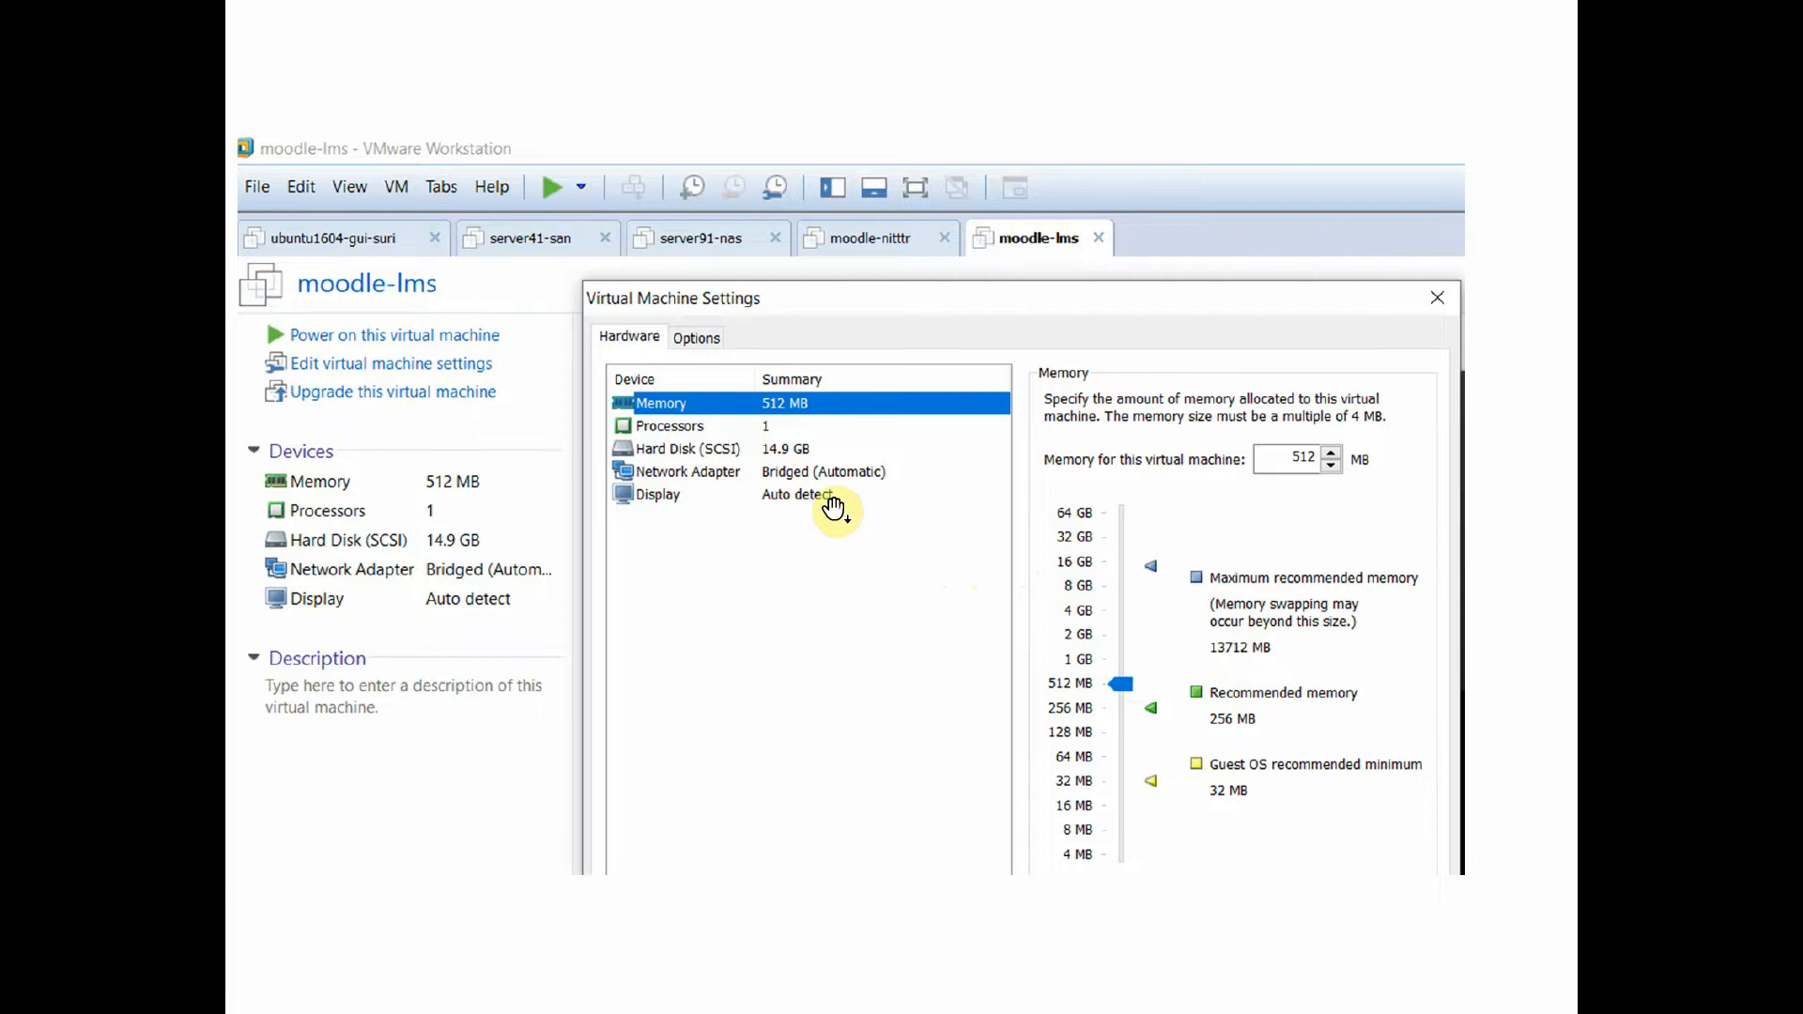
Switch back to VMware Workstation and set the moodle virtual machine's memory to 2048 MB in its settings.
{"action": "key", "text": "alt+Tab"}
{"action": "key", "text": "alt+Tab"}
{"action": "key", "text": "alt+Tab"}
{"action": "key", "text": "alt+Tab"}
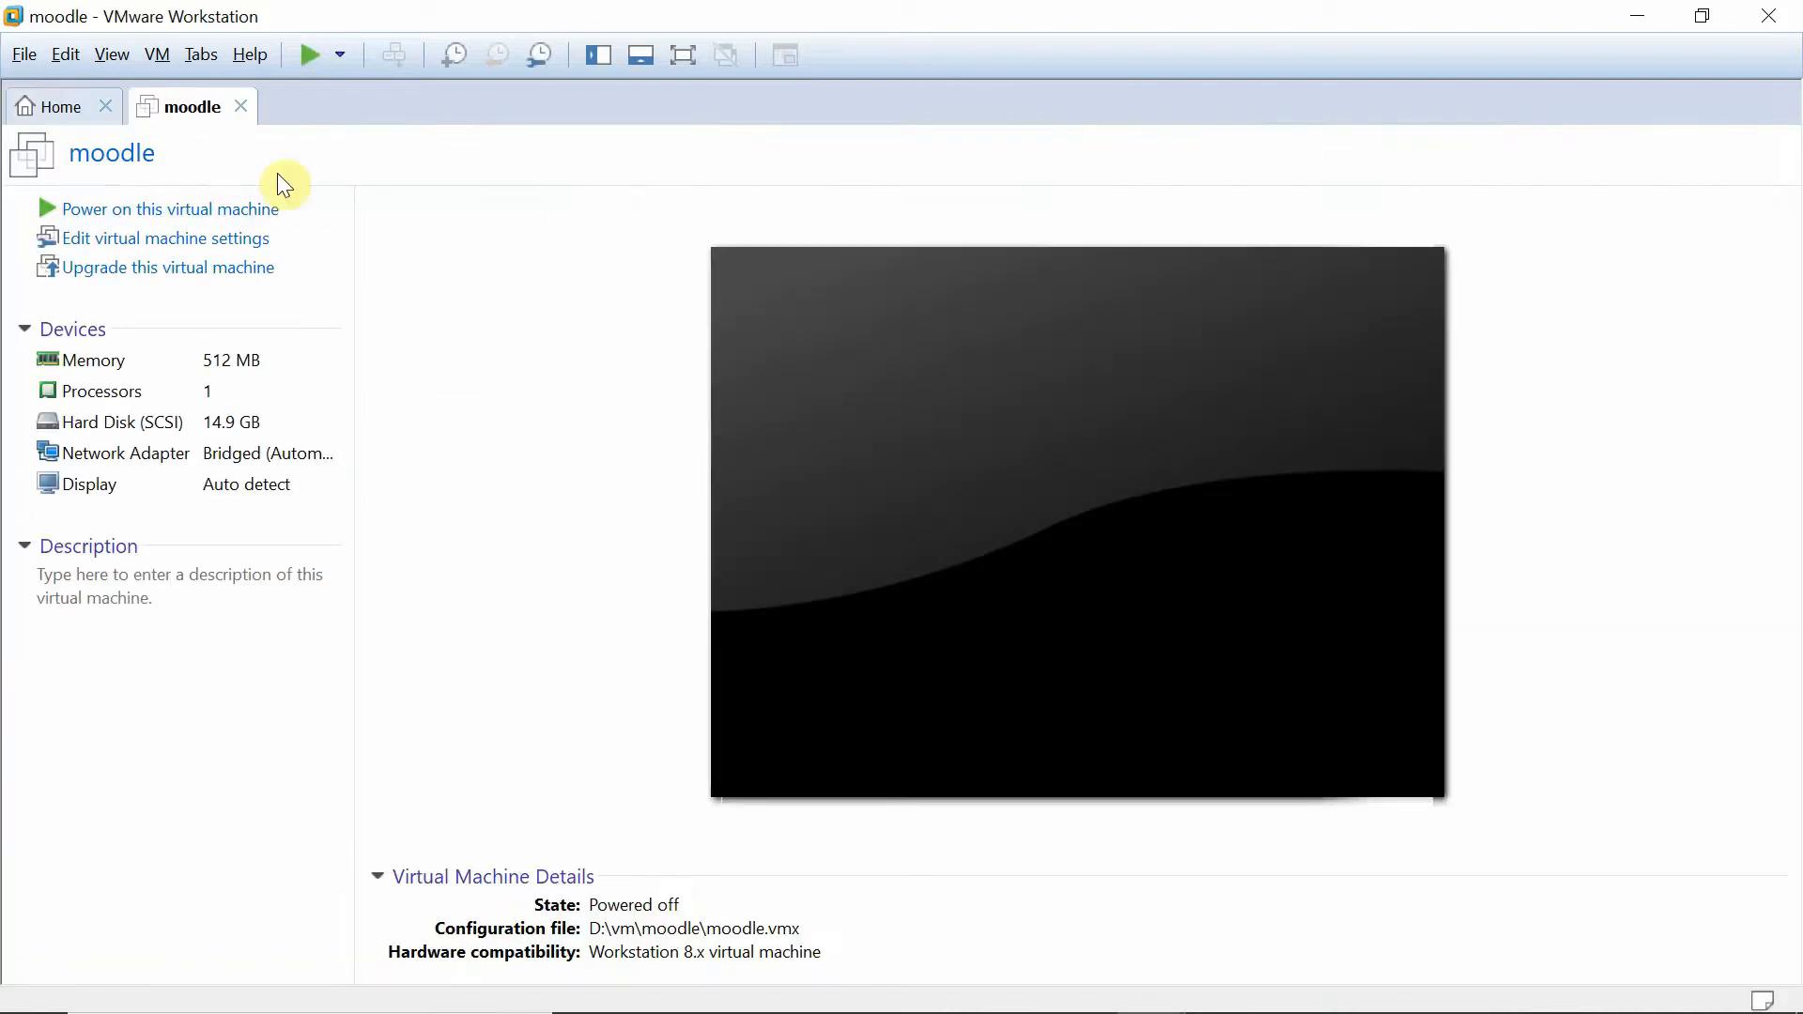
{"action": "right_click", "coordinate": [179, 113]}
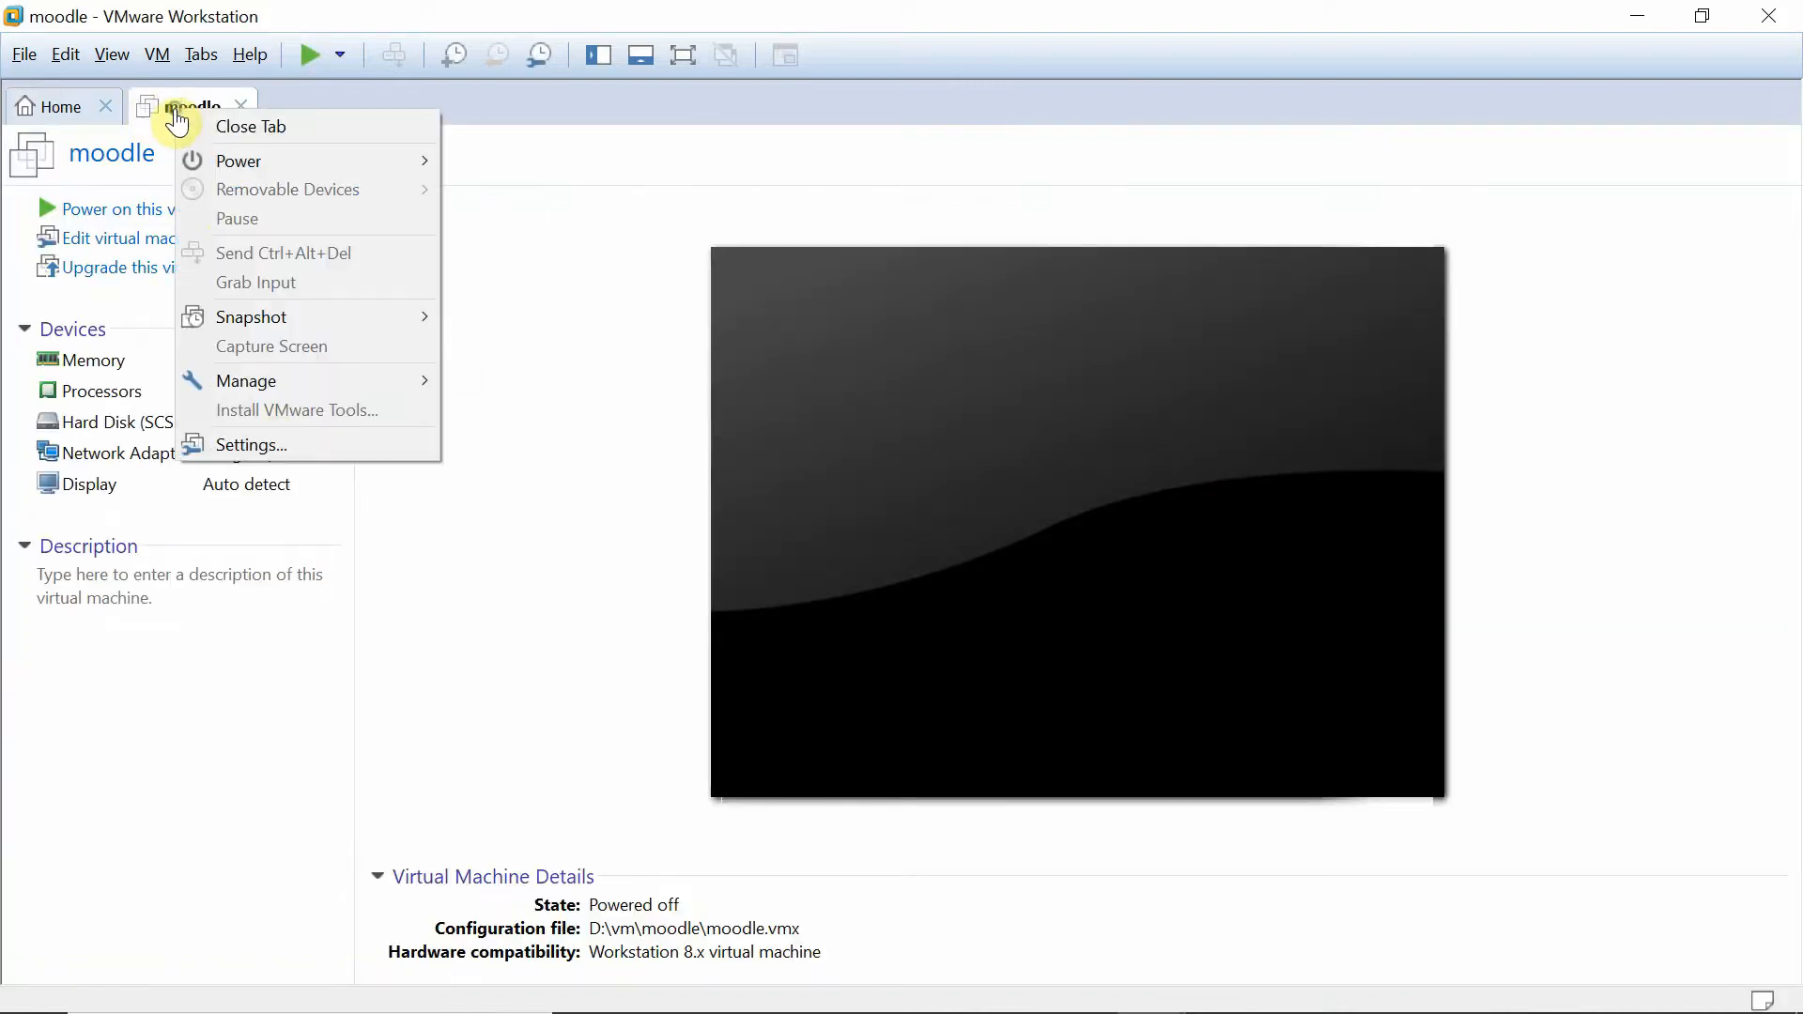
{"action": "left_click", "coordinate": [269, 449]}
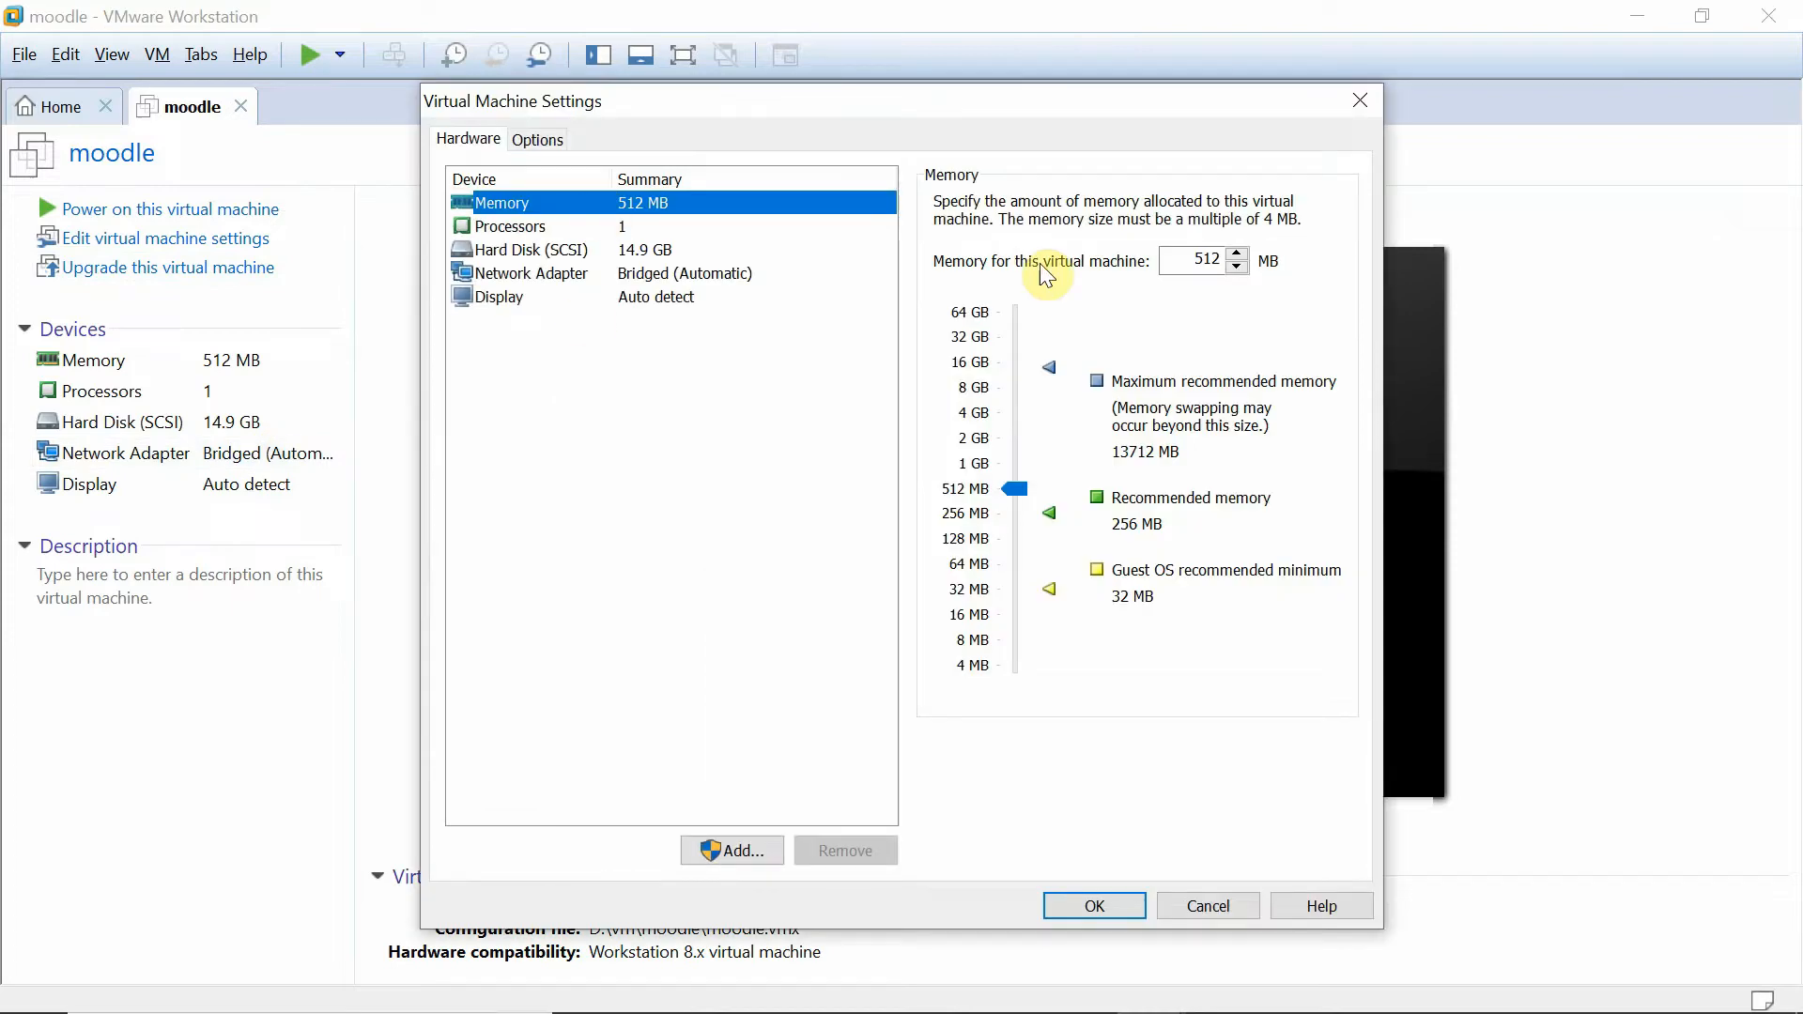
{"action": "double_click", "coordinate": [1195, 259]}
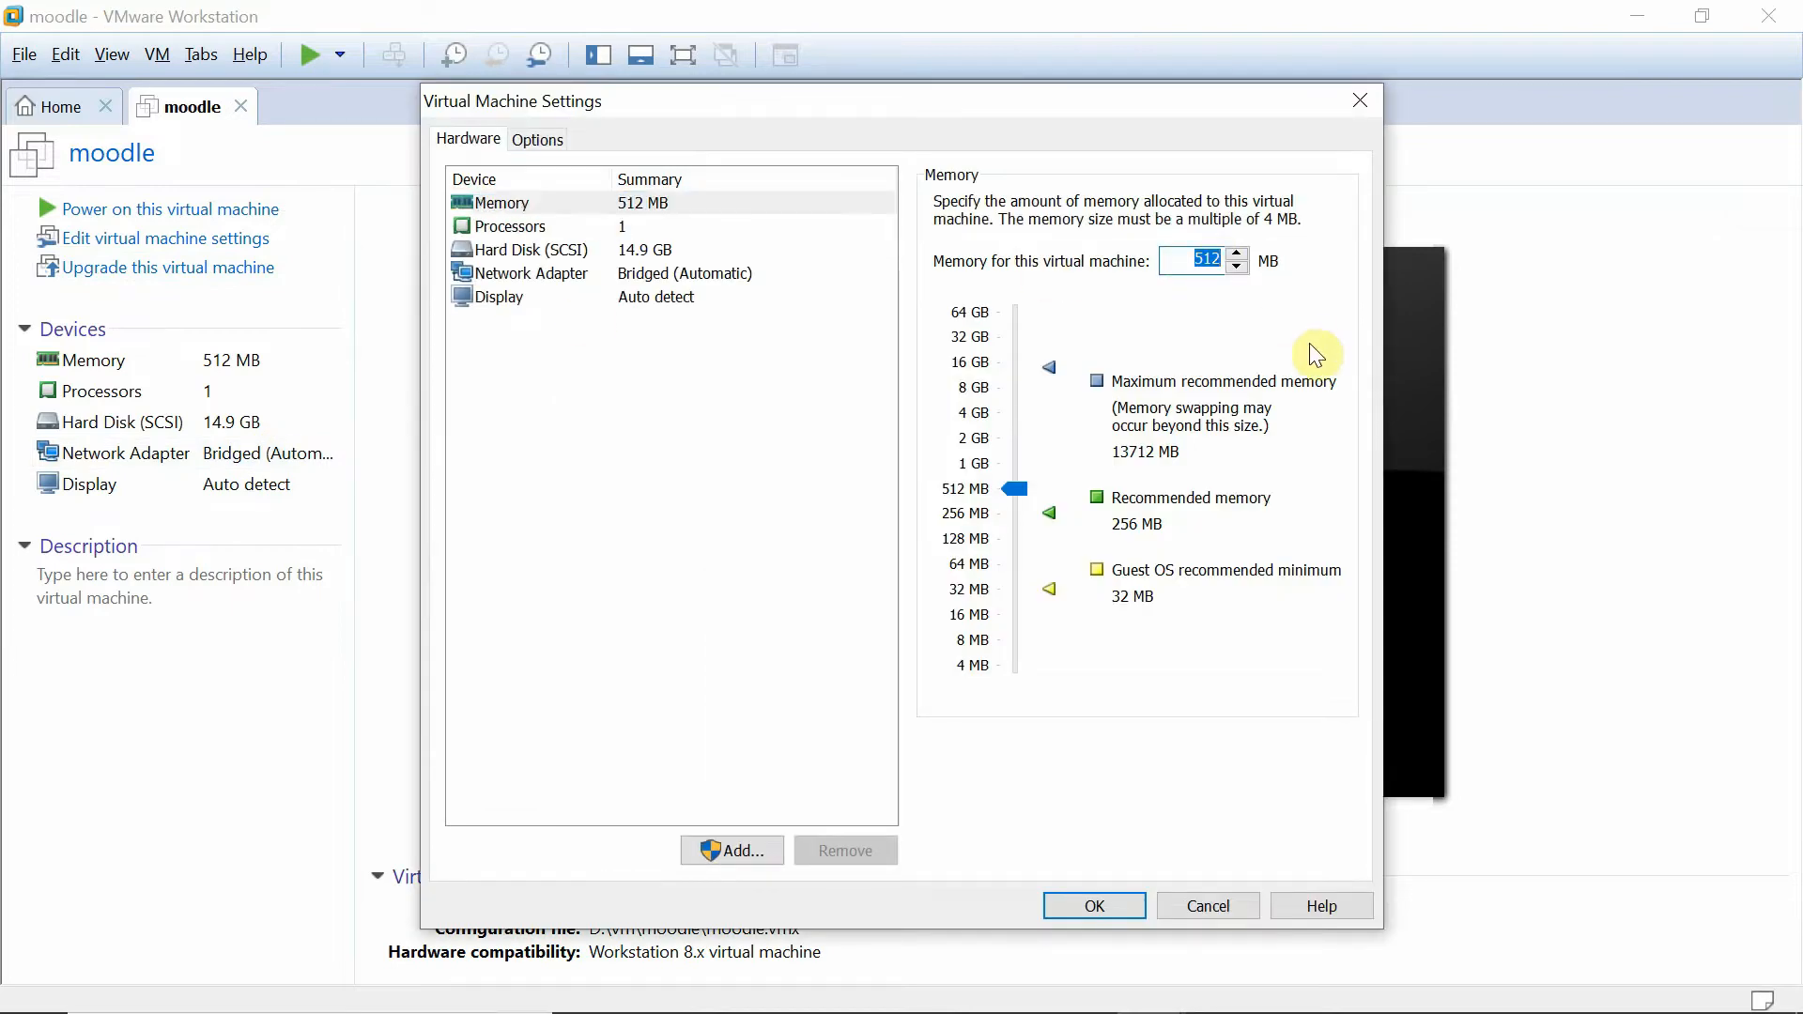
{"action": "type", "text": "2048"}
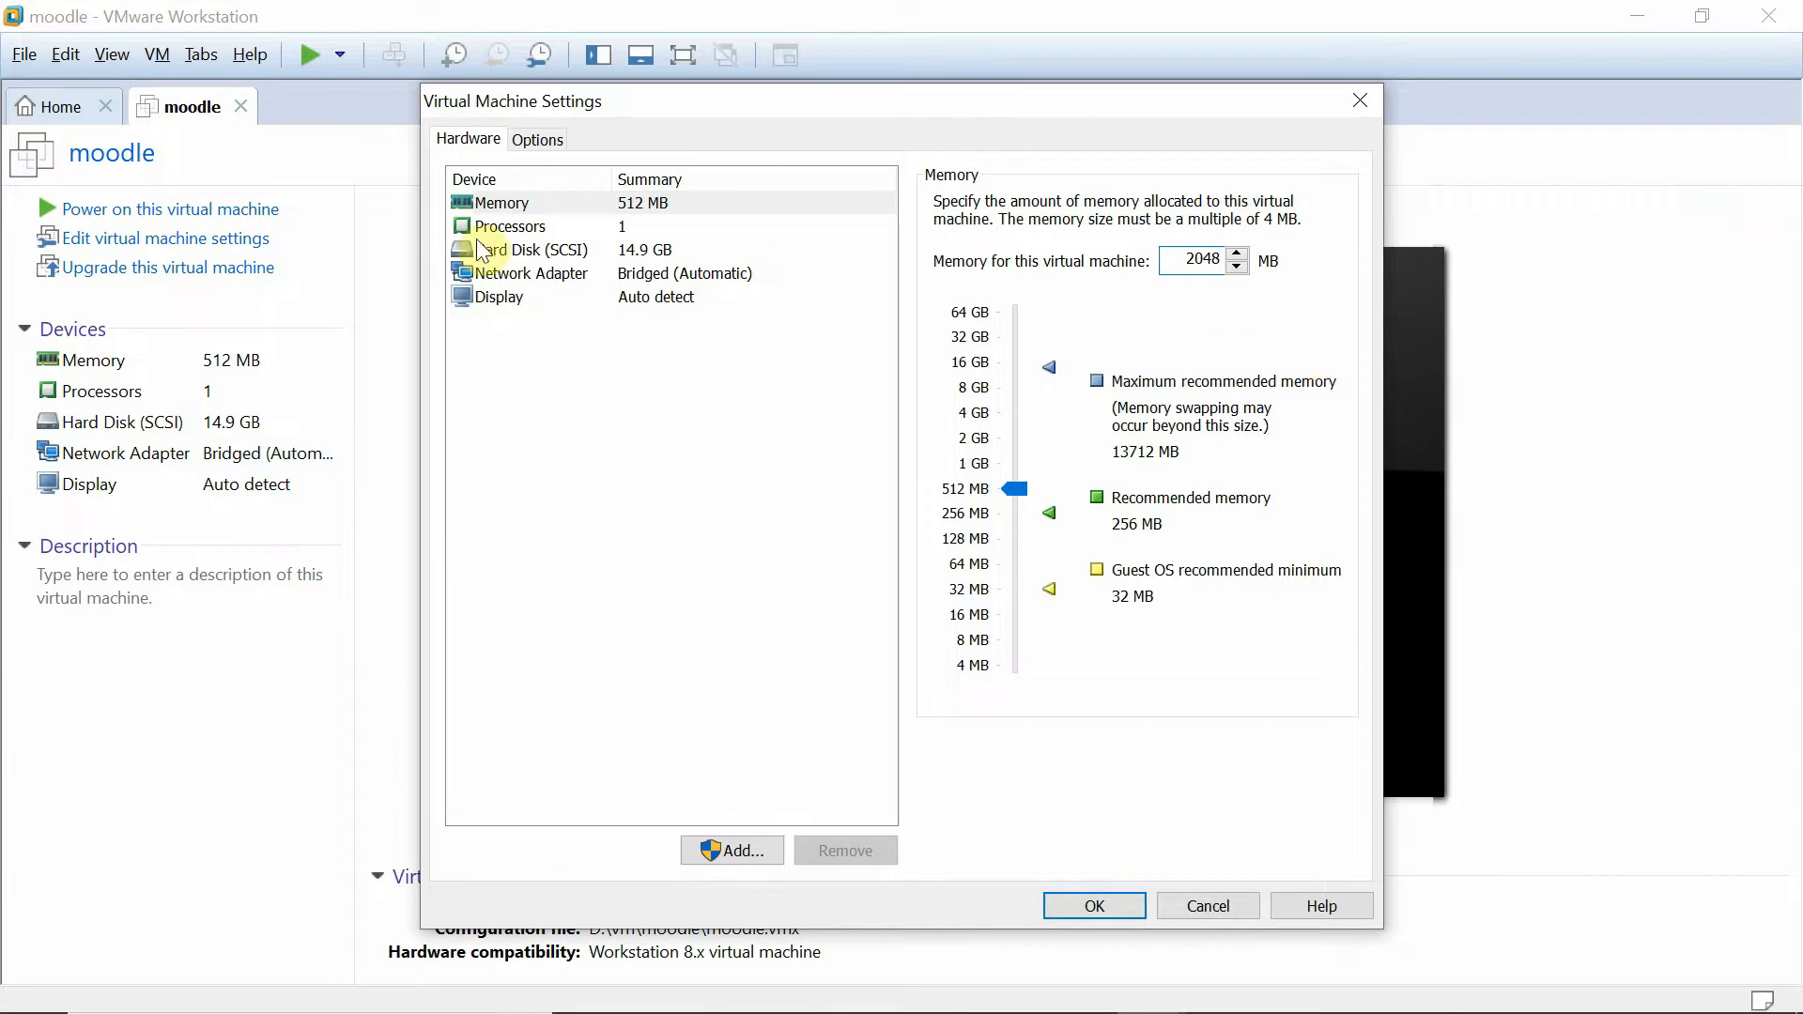
Set the virtual machine's network adapter connection to NAT and apply the settings.
{"action": "left_click", "coordinate": [496, 272]}
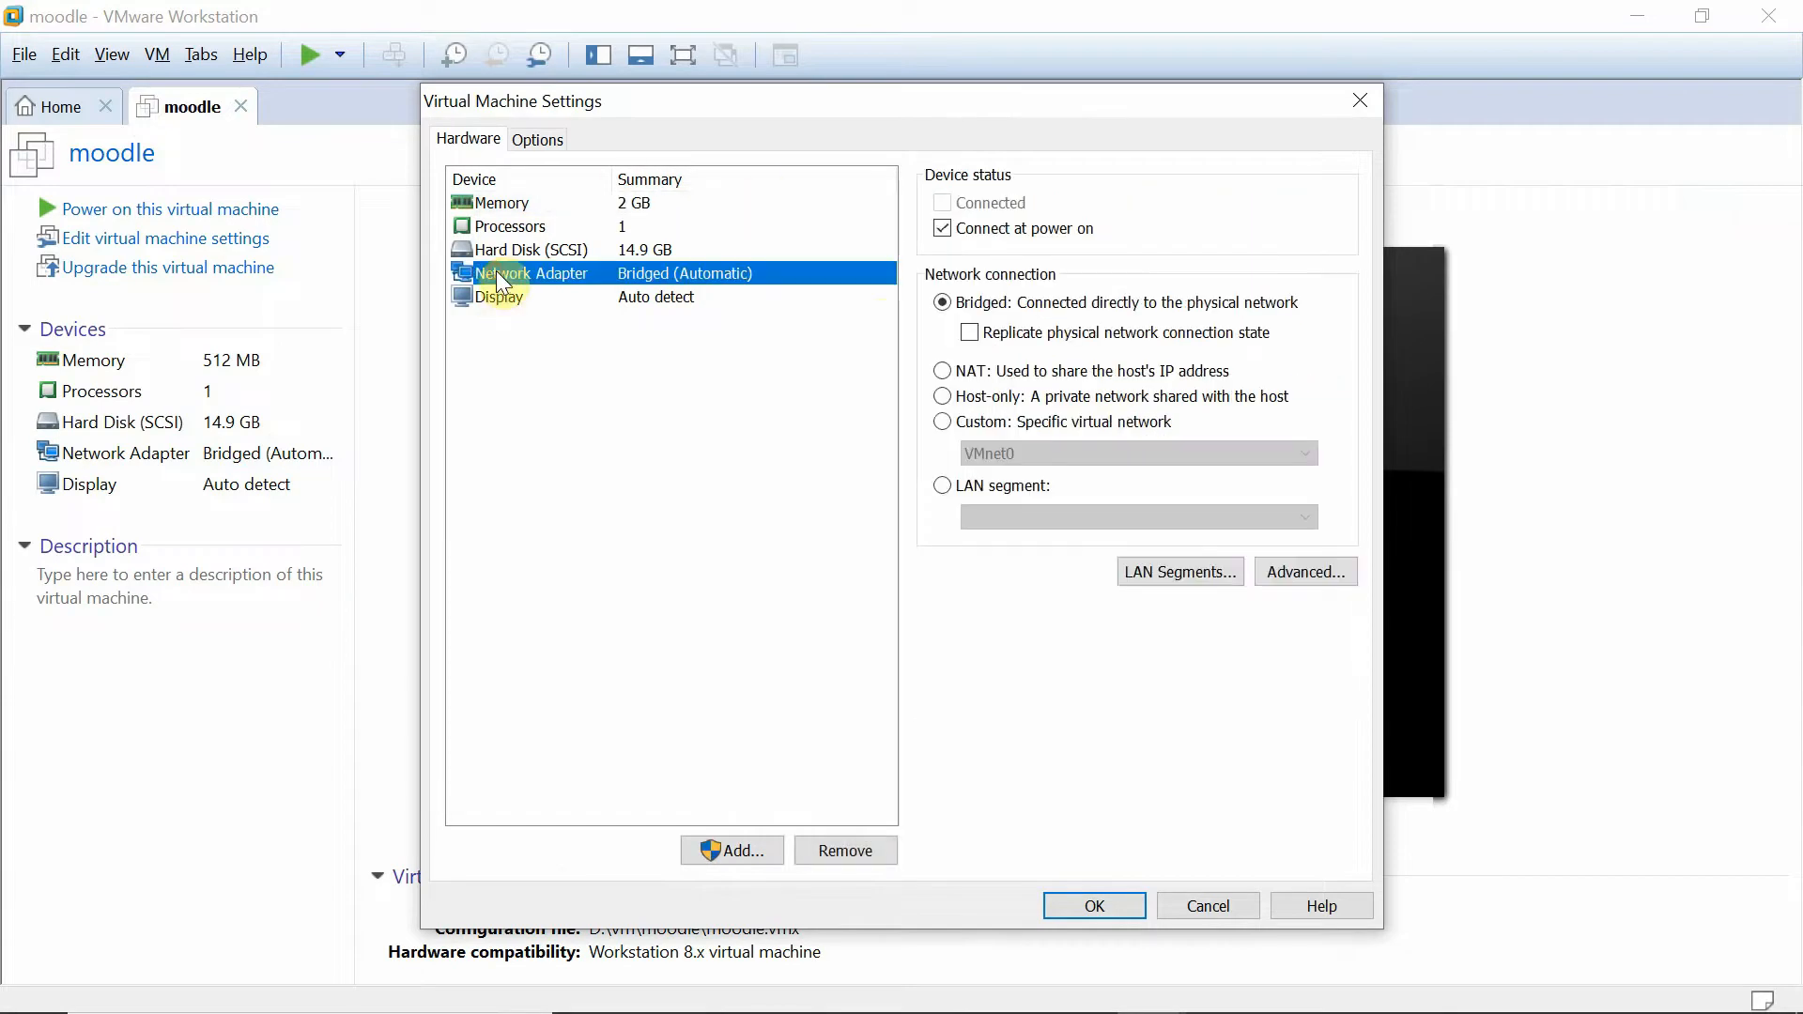
{"action": "left_click", "coordinate": [942, 370]}
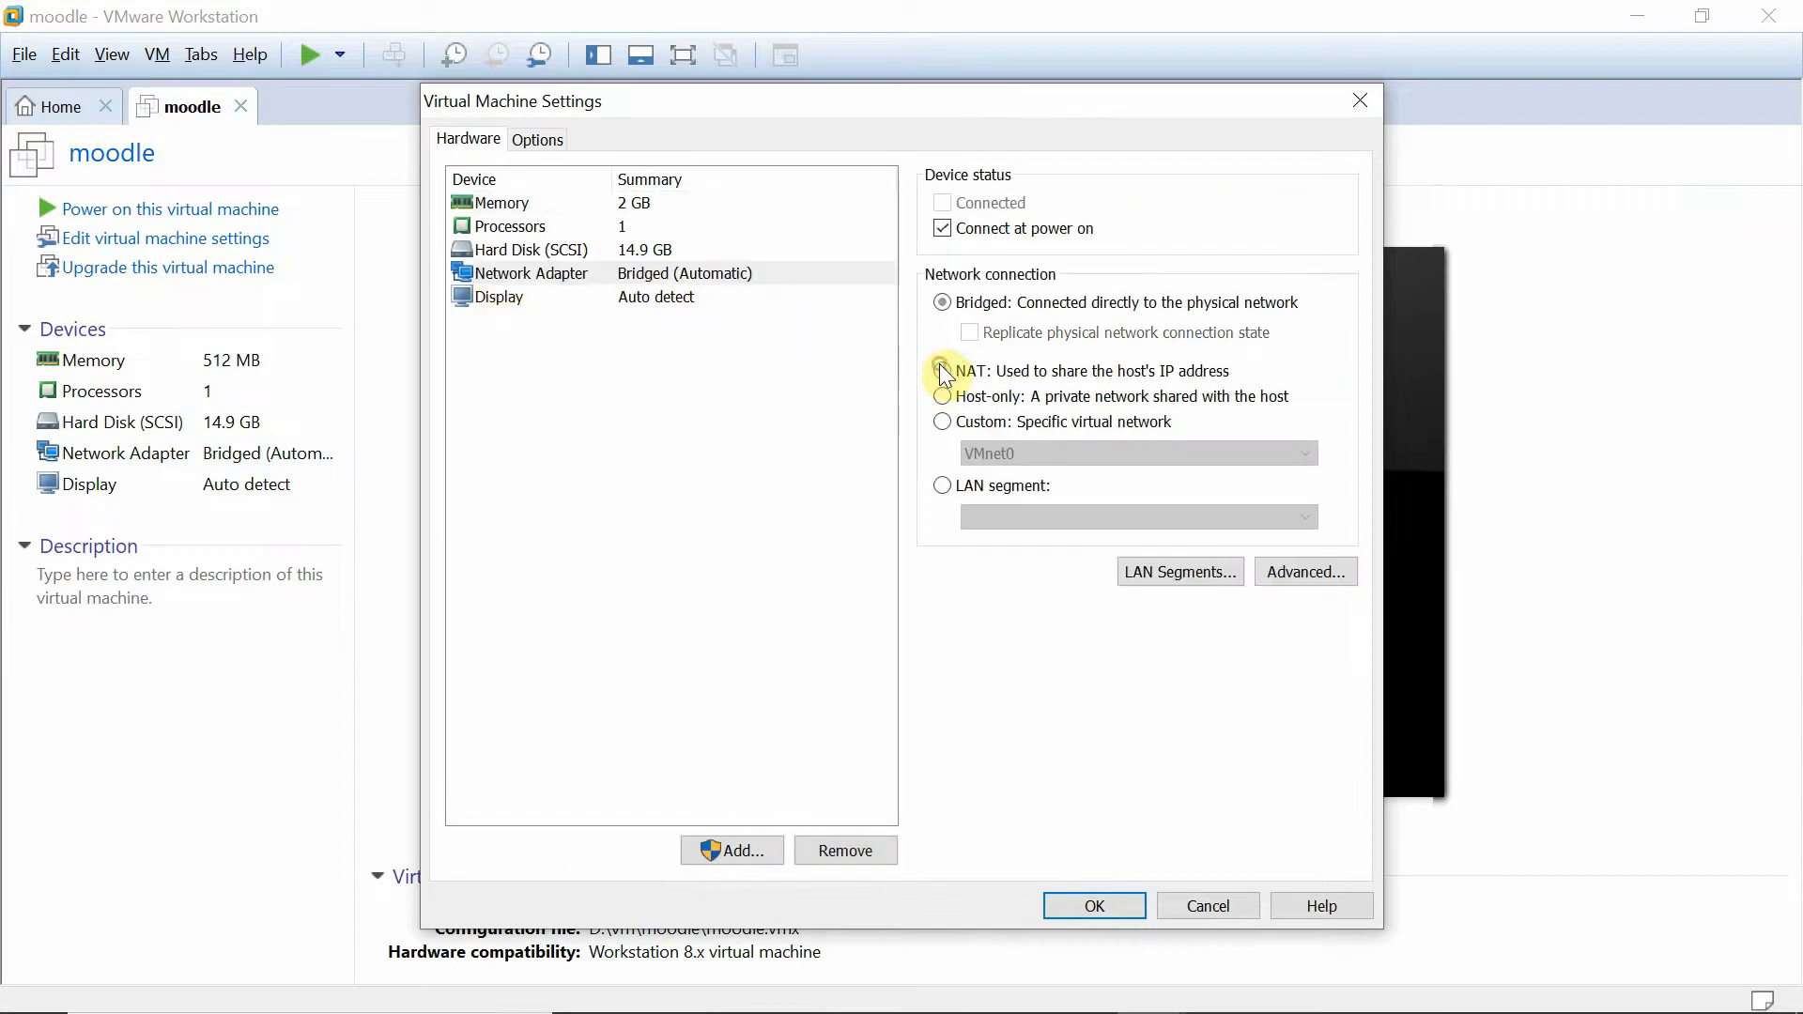
{"action": "left_click", "coordinate": [1108, 908]}
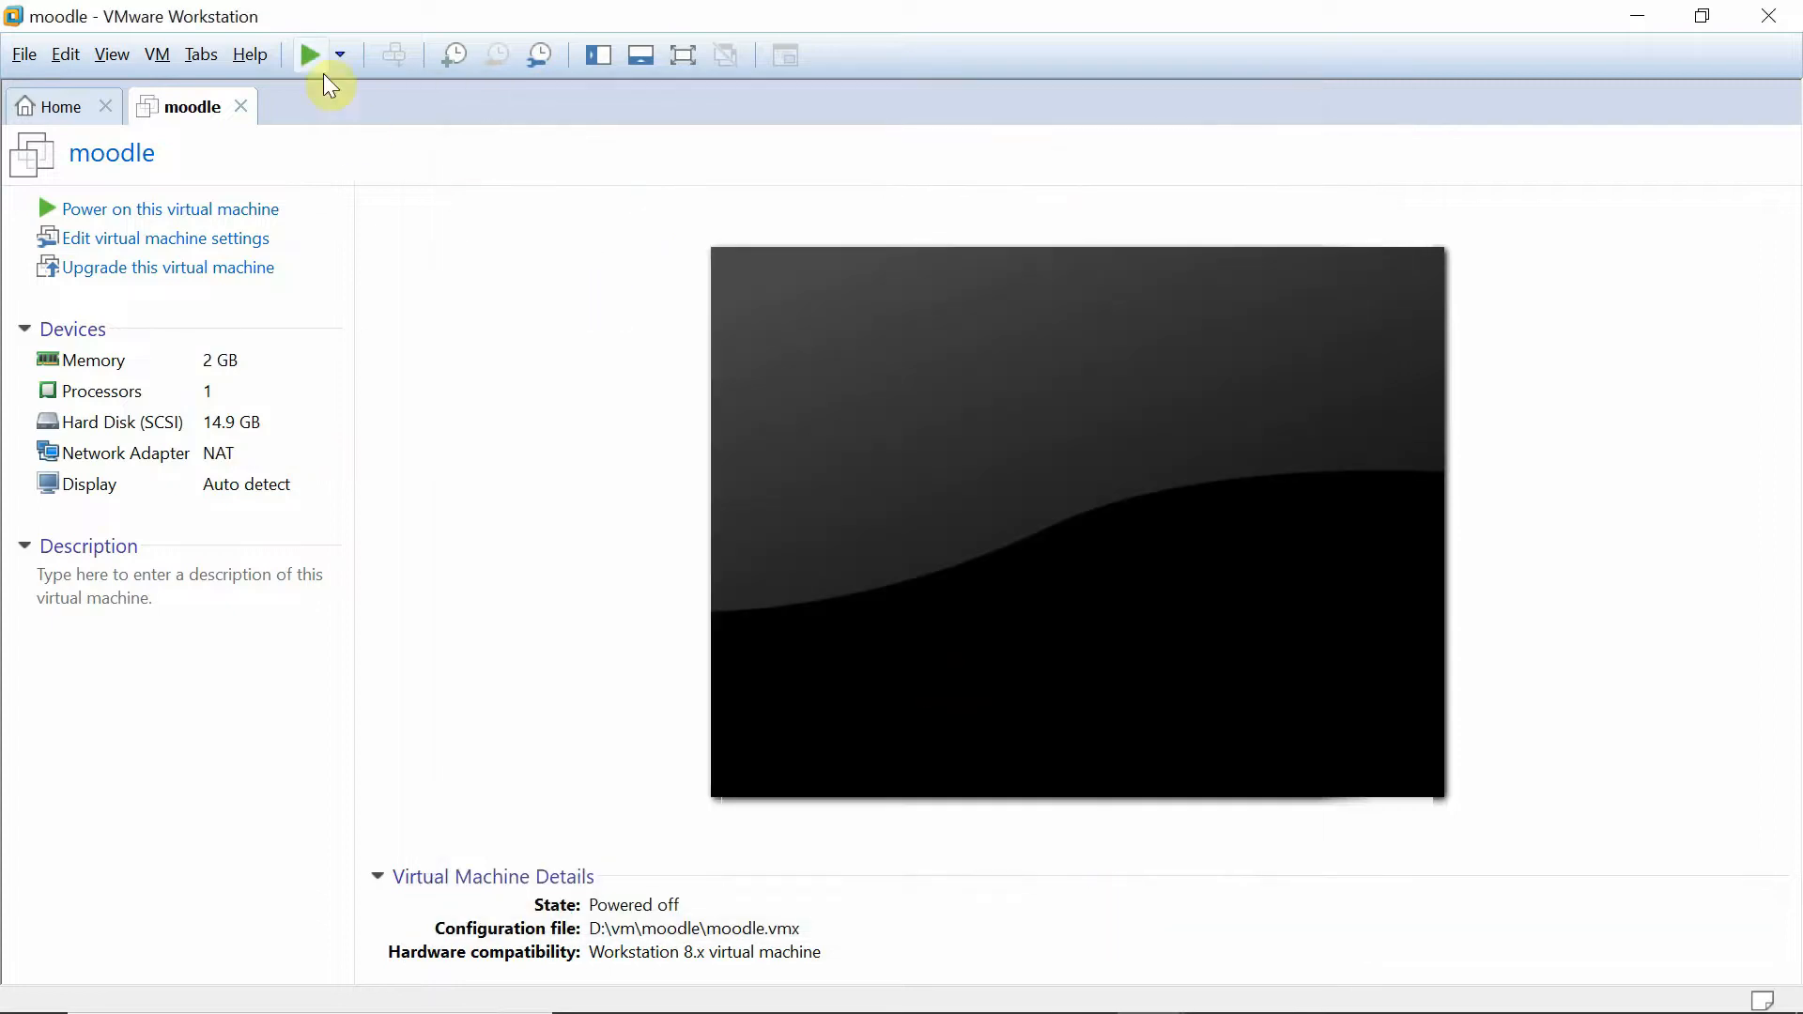
Power on the moodle virtual machine, boot the Debian GNU/Linux entry, and release keyboard and mouse control to the host.
{"action": "left_click", "coordinate": [314, 54]}
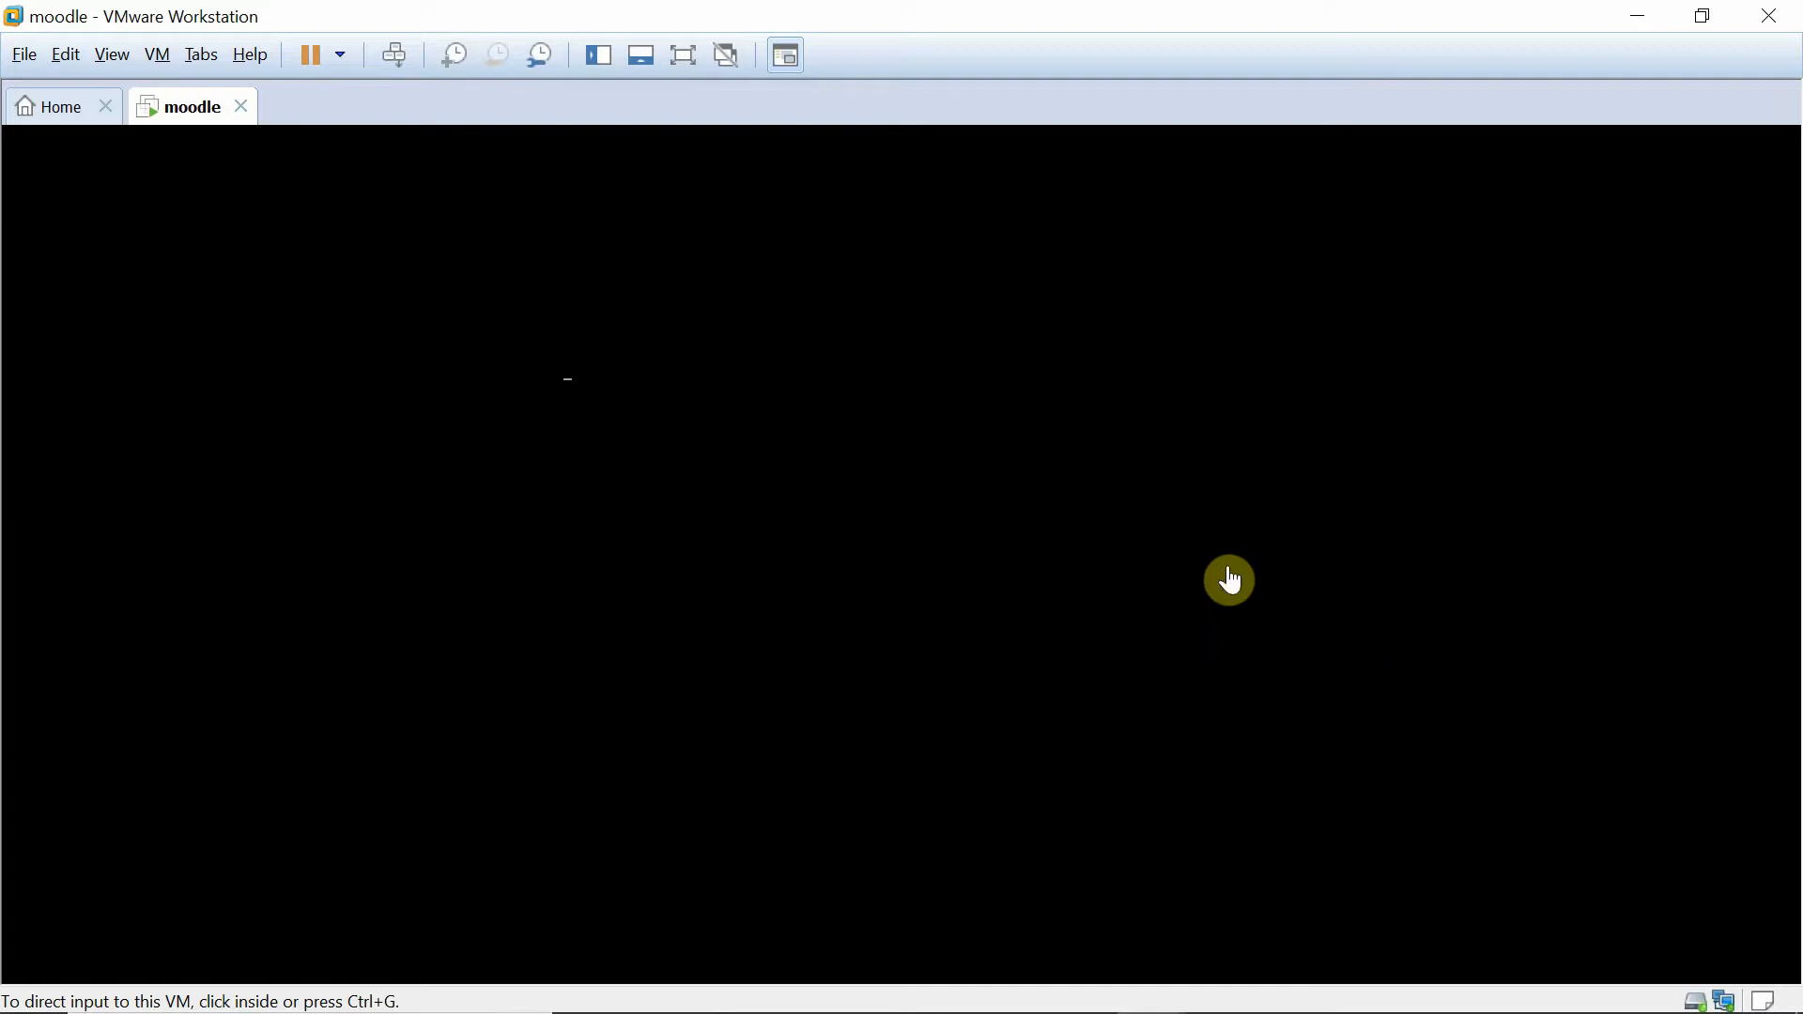
{"action": "left_click", "coordinate": [916, 502]}
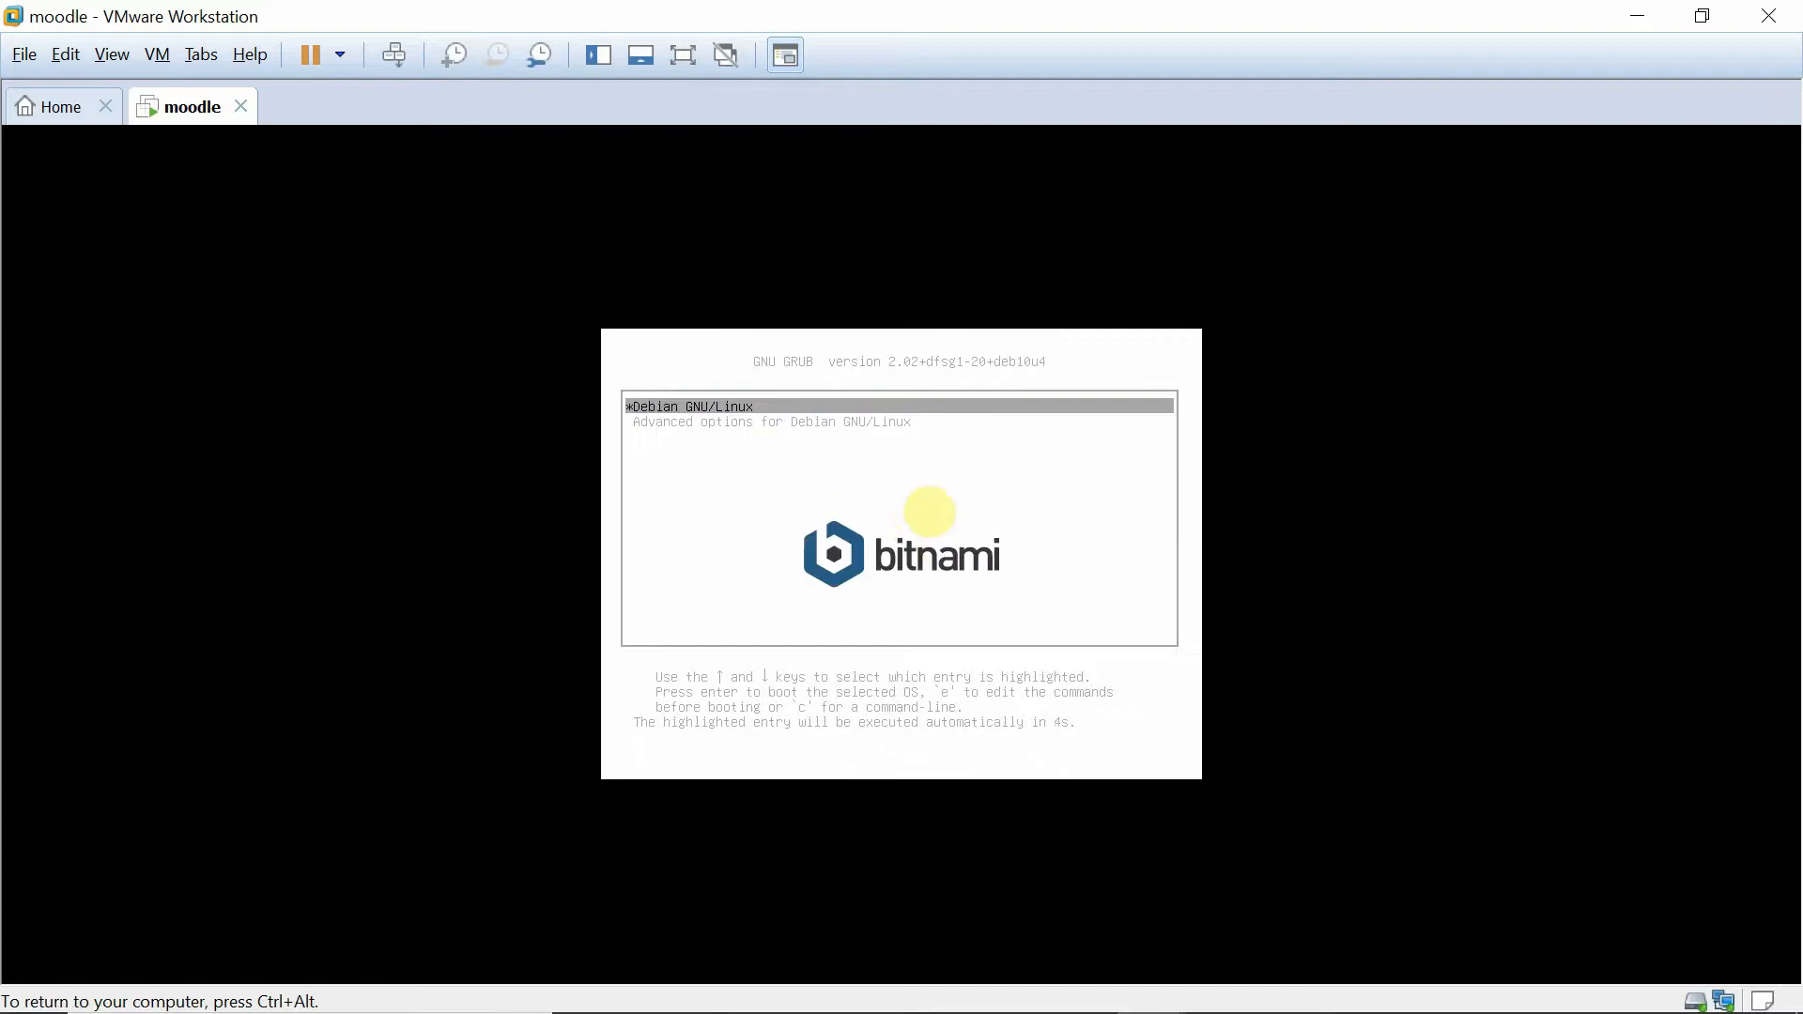
{"action": "key", "text": "Return"}
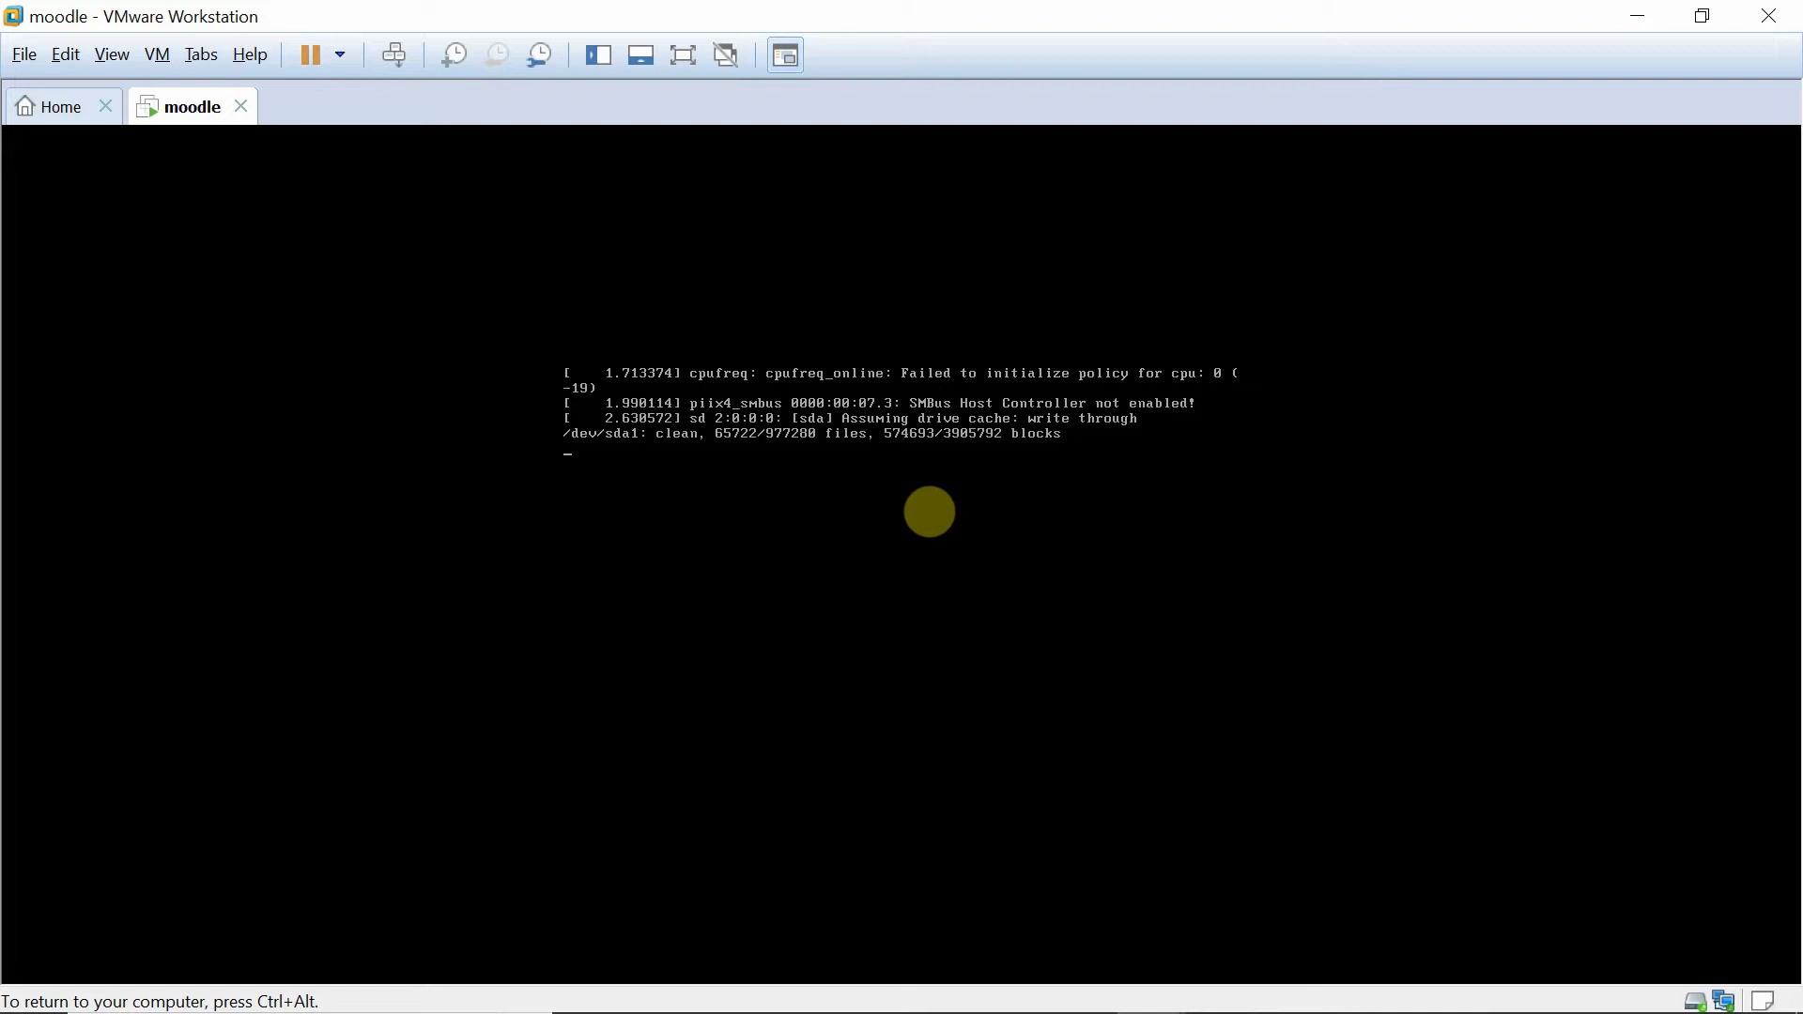
{"action": "key", "text": "ctrl+alt"}
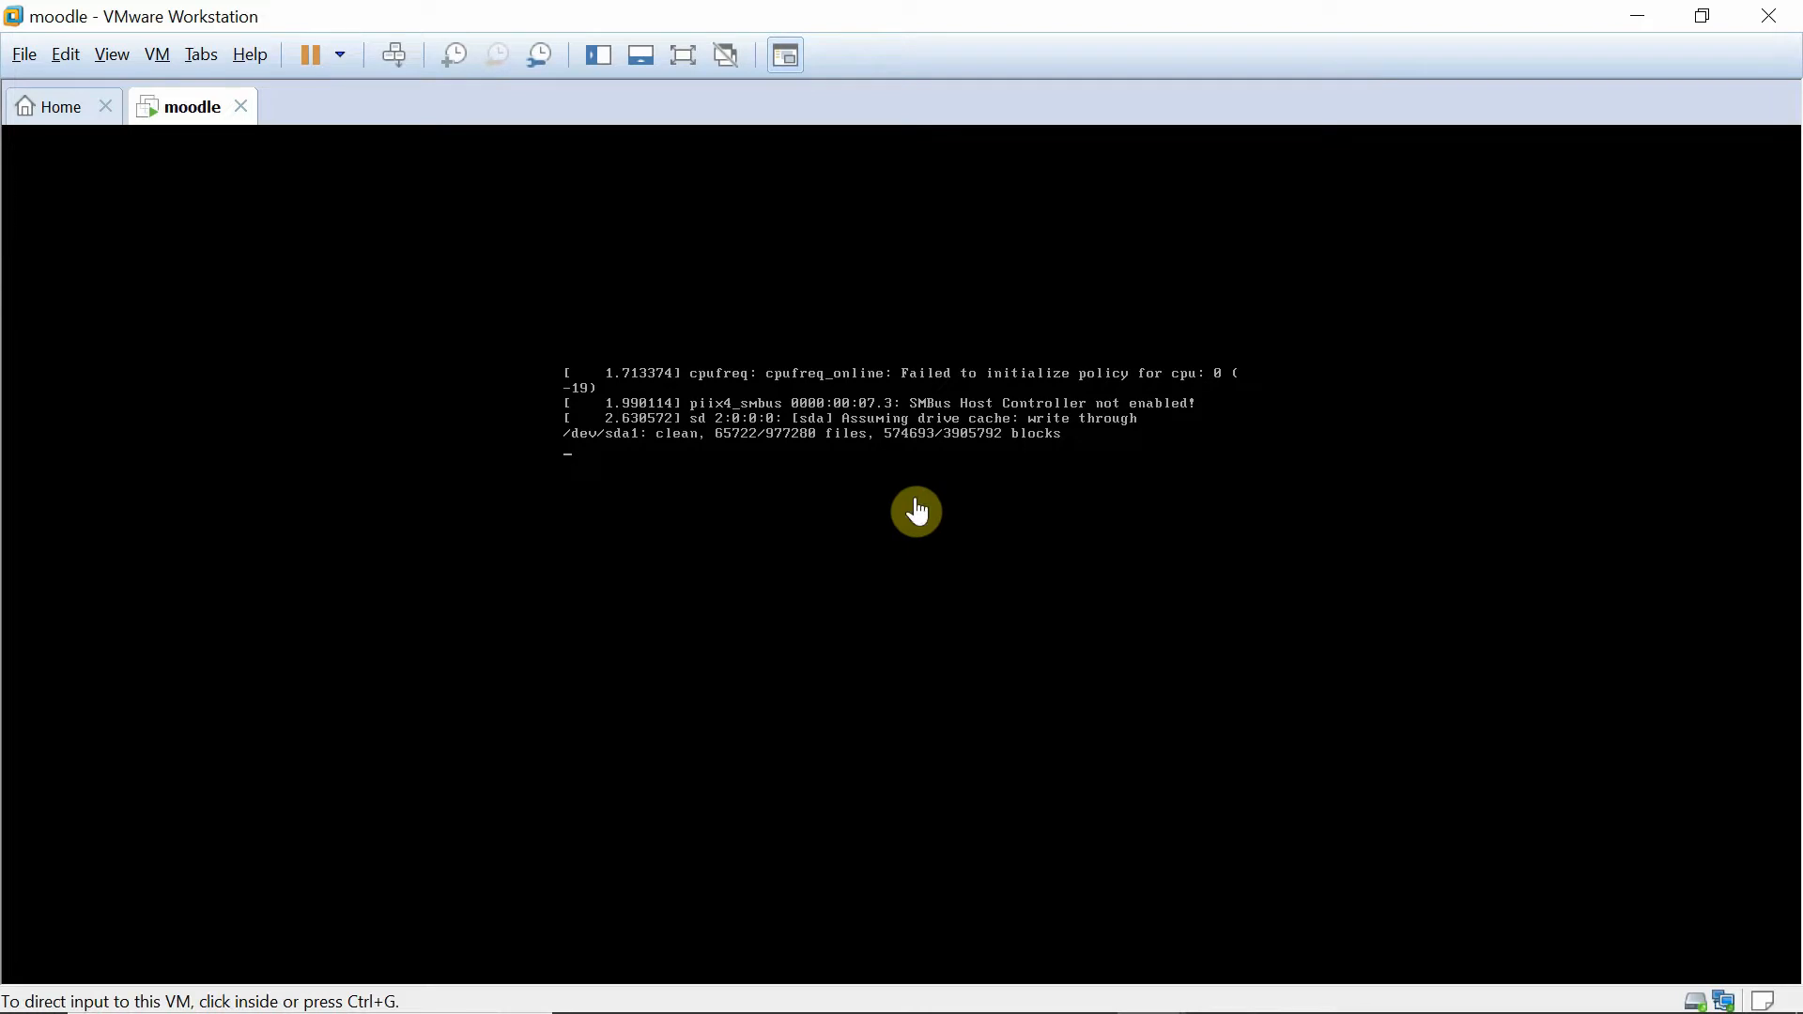
View the presentation slides on the Bitnami console and the Moodle site page, and return to the virtual machine's console.
{"action": "left_click", "coordinate": [1705, 27]}
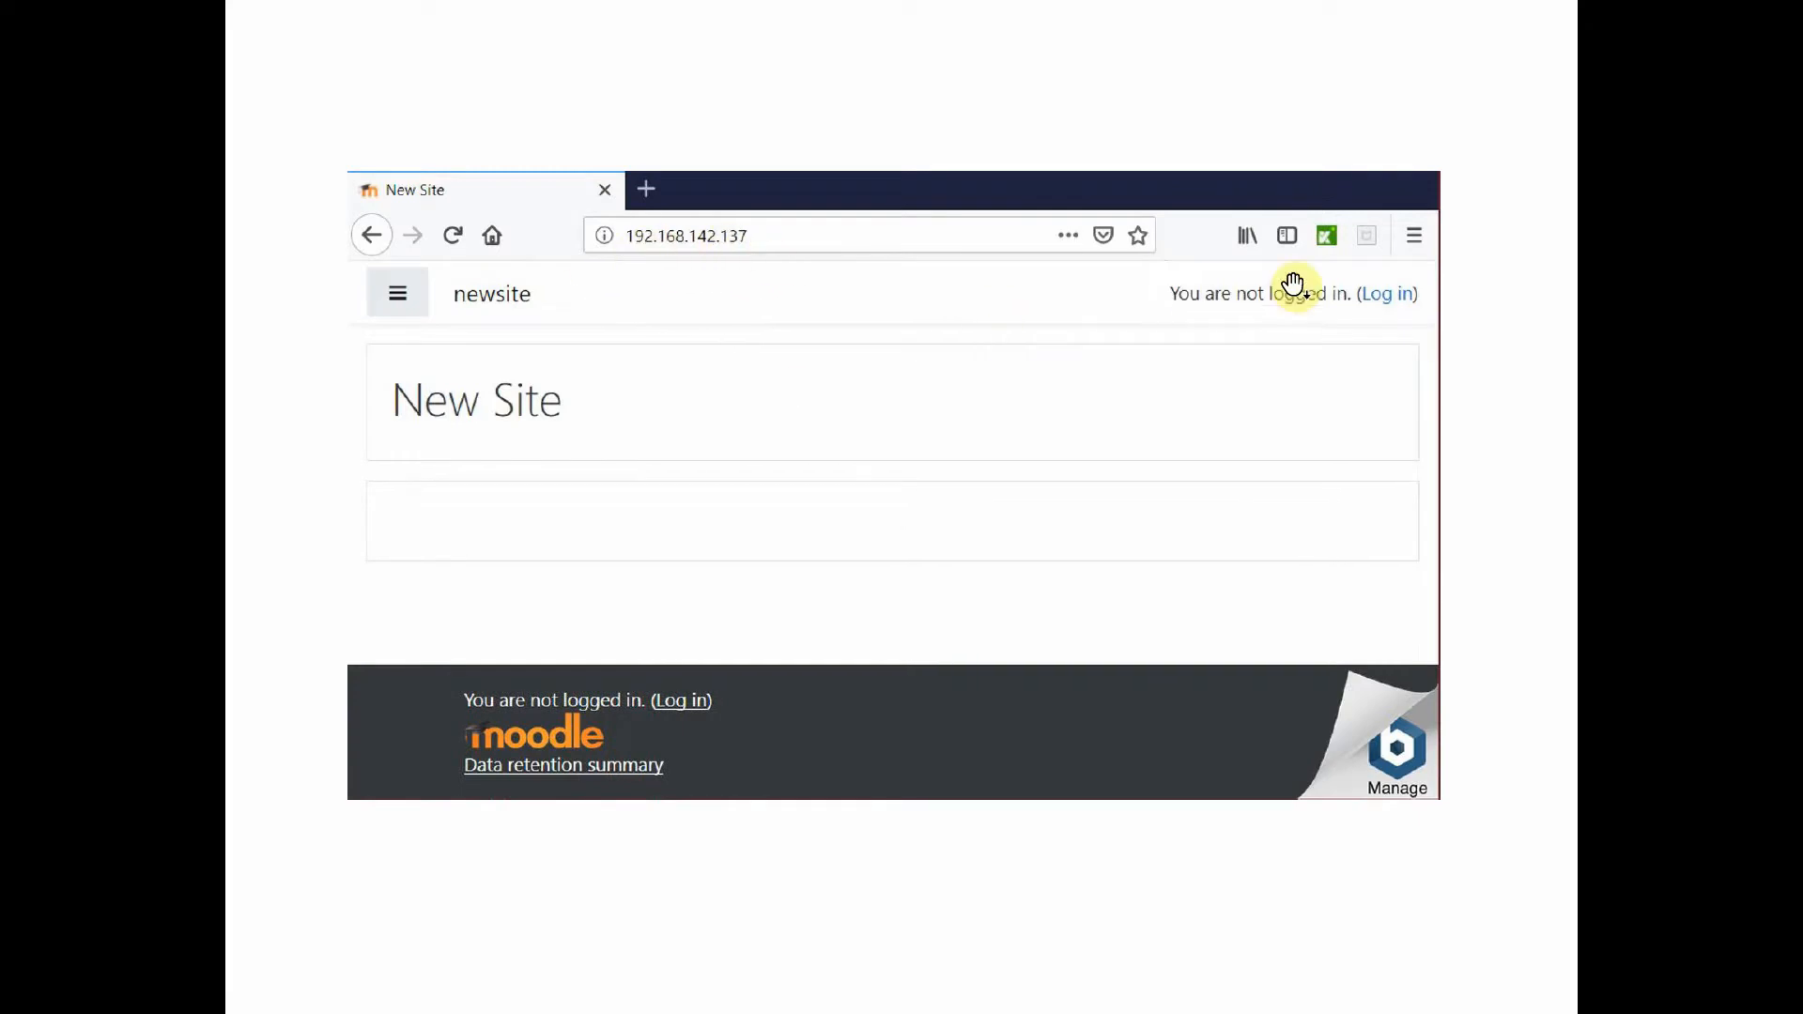
{"action": "left_click", "coordinate": [1362, 299]}
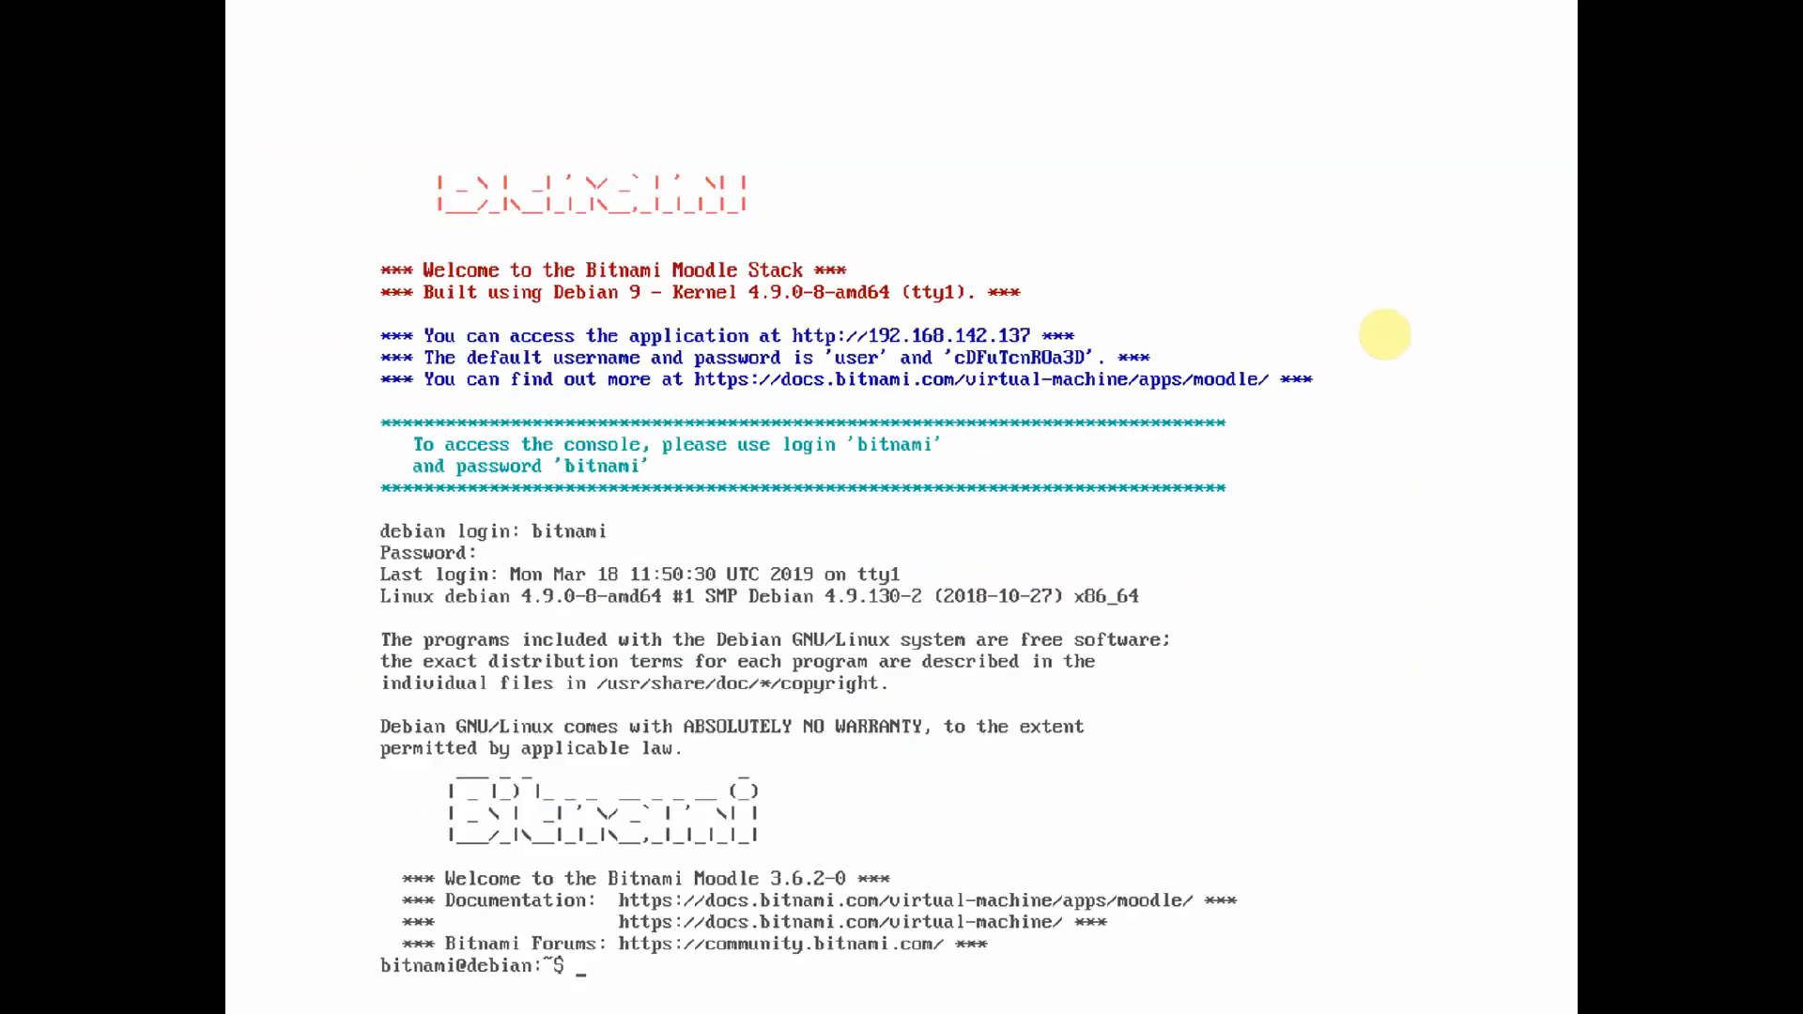
{"action": "key", "text": "alt+Tab"}
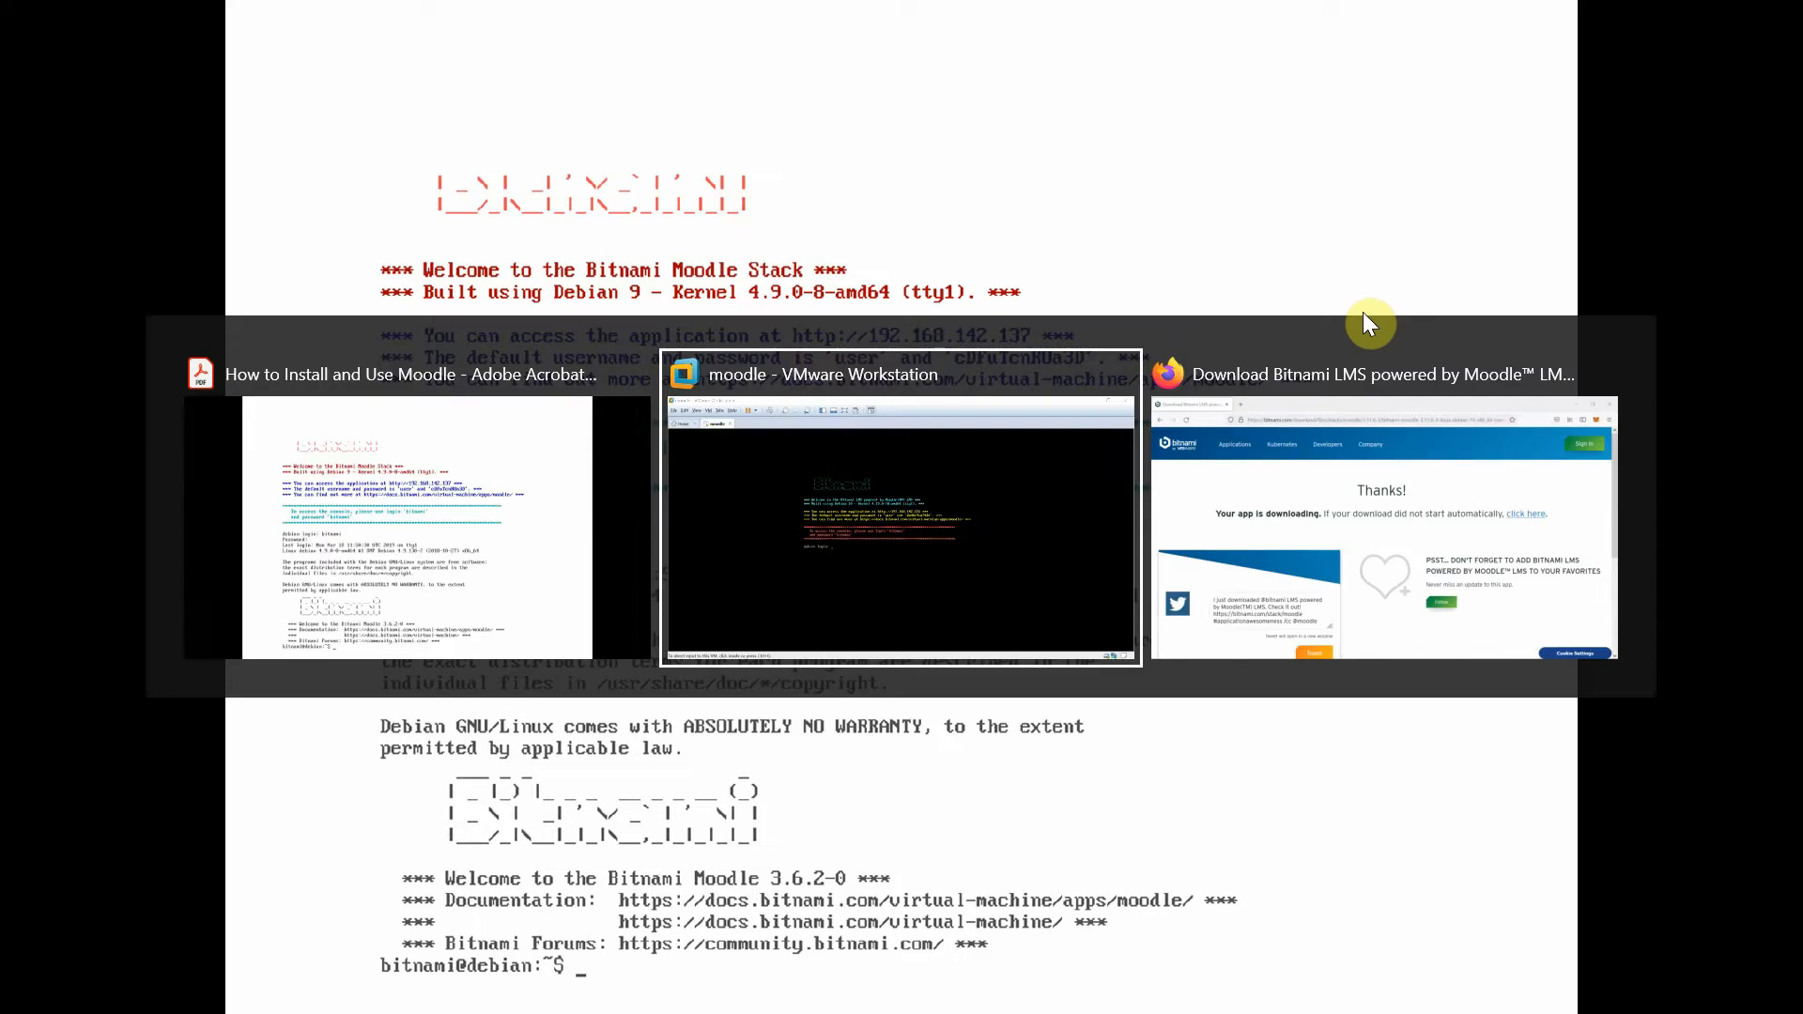
{"action": "key", "text": "alt+Tab"}
{"action": "key", "text": "alt+Tab"}
{"action": "key", "text": "alt+Tab"}
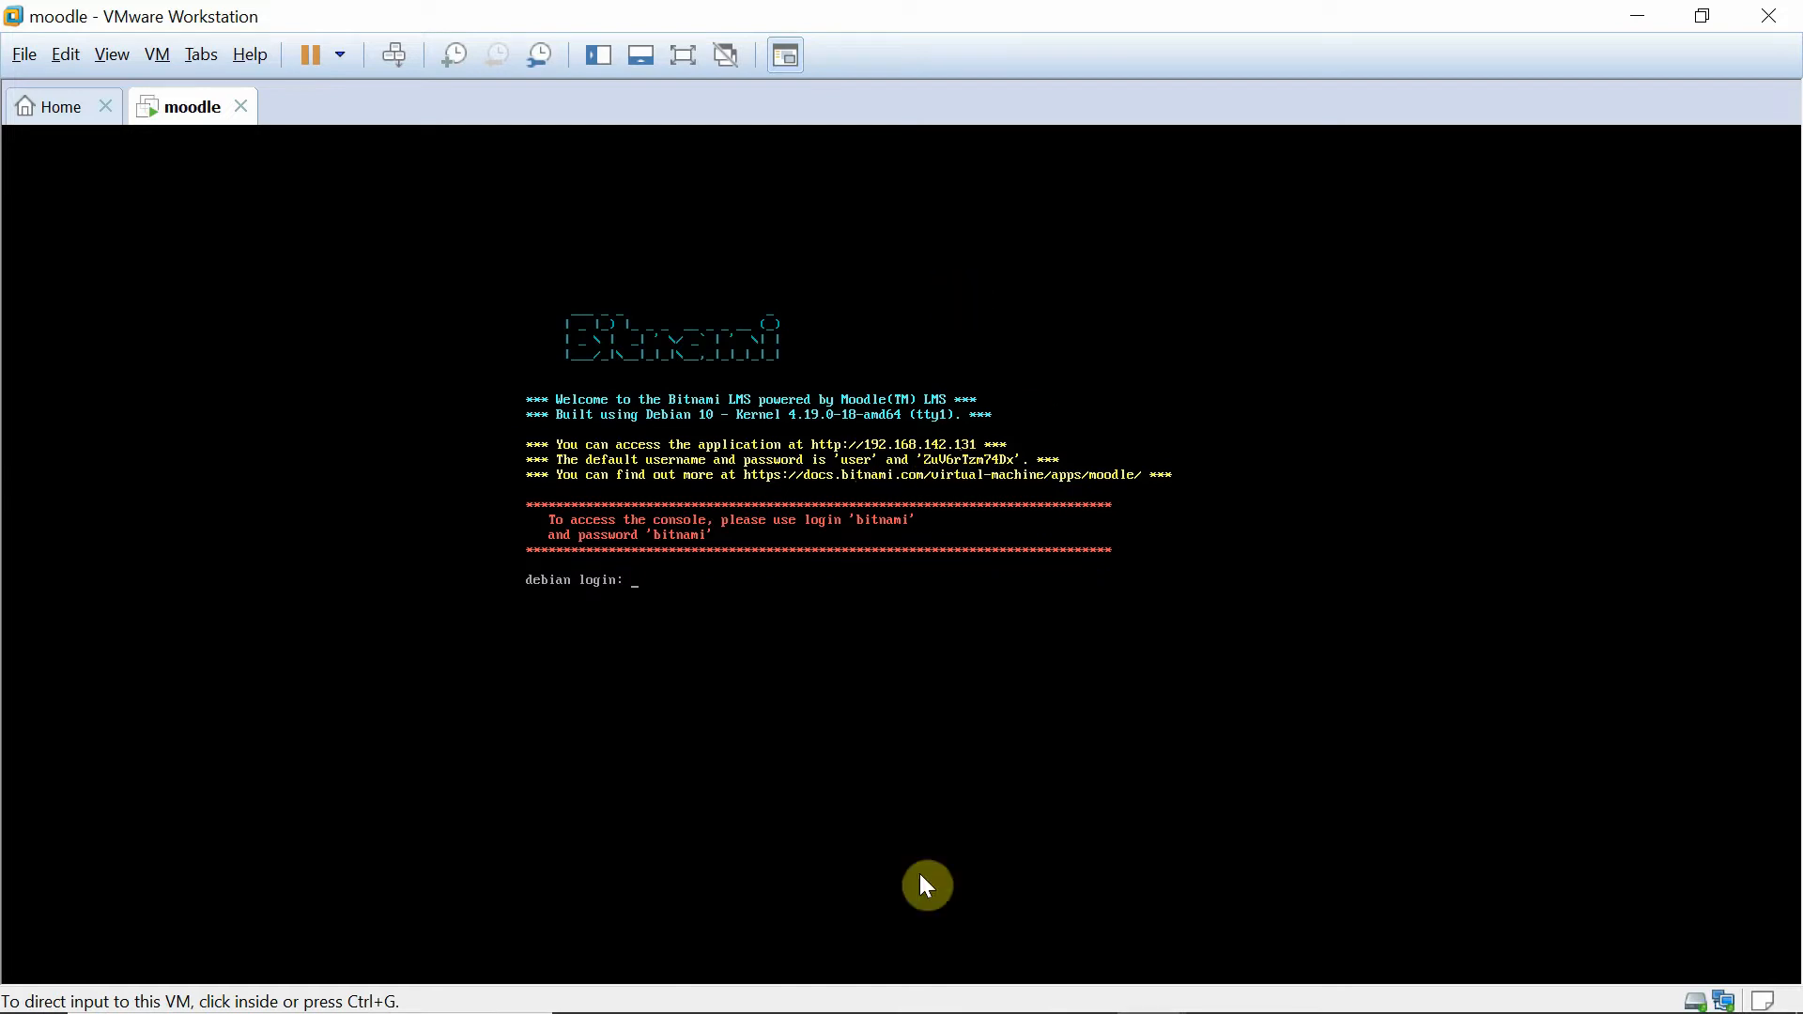
{"action": "mouse_move", "coordinate": [966, 990]}
{"action": "left_click", "coordinate": [1081, 986]}
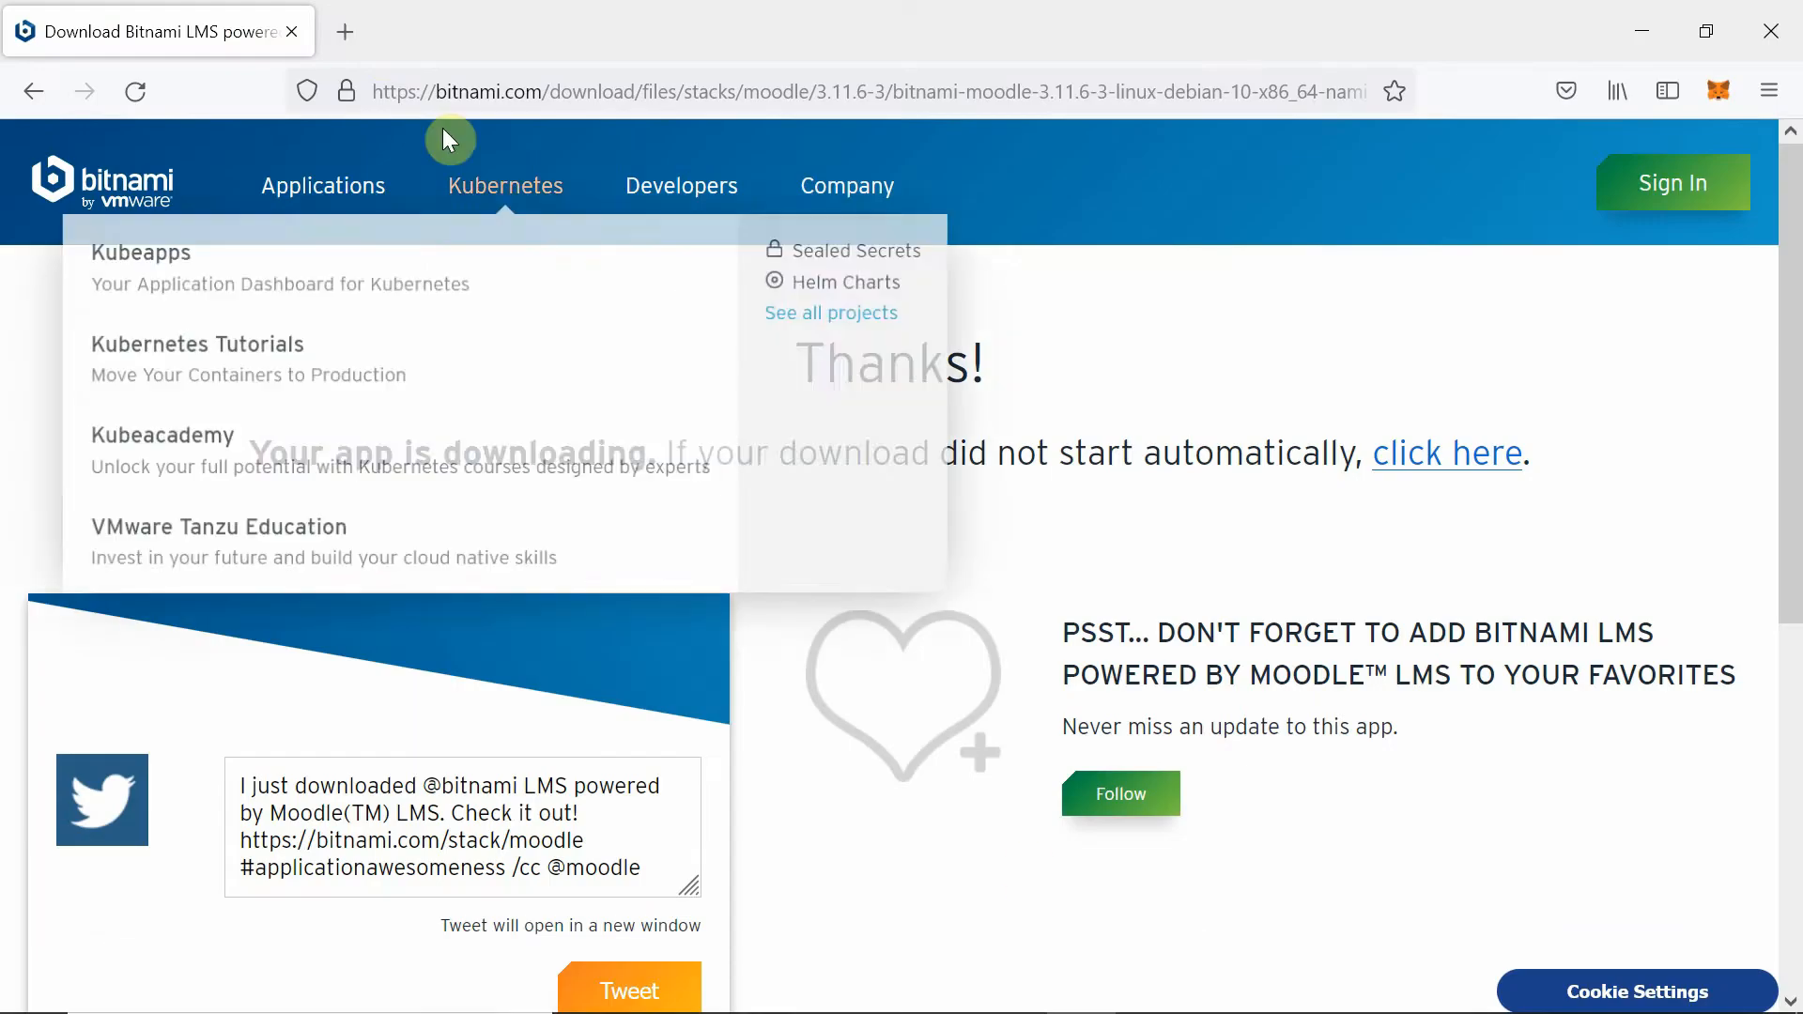
{"action": "left_click", "coordinate": [347, 31]}
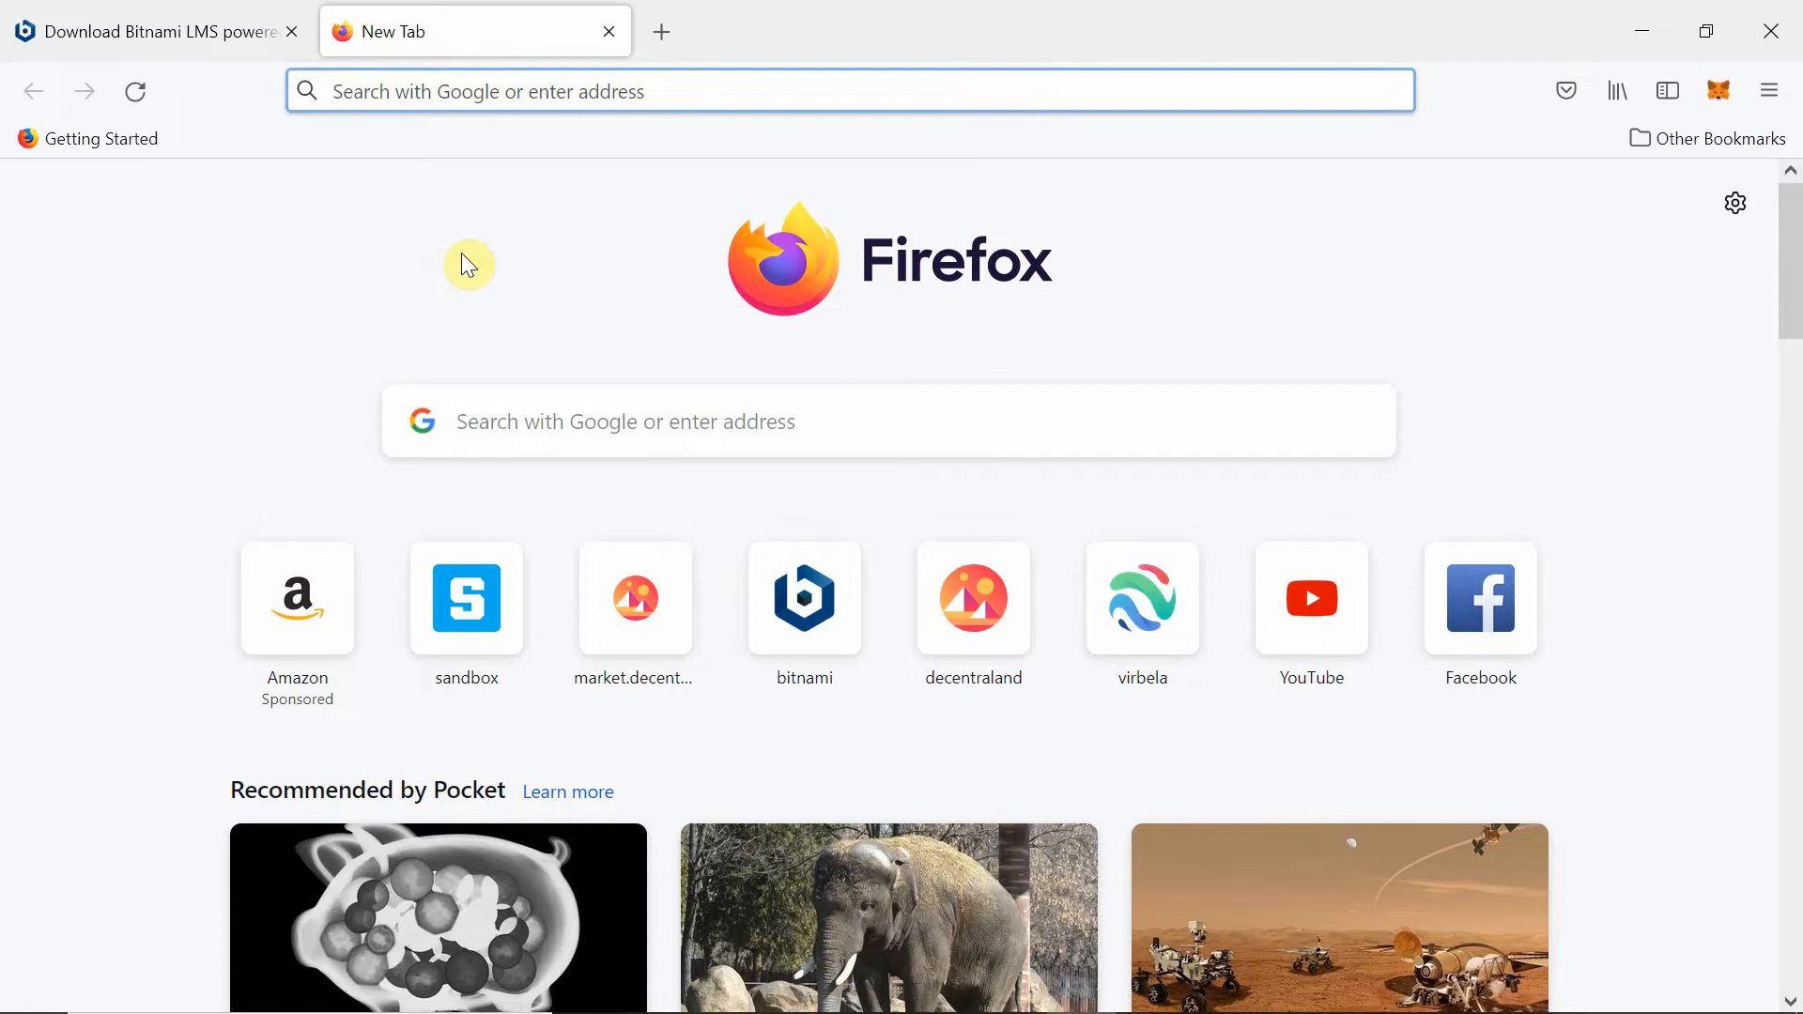
{"action": "type", "text": "192"}
{"action": "key", "text": "BackSpace"}
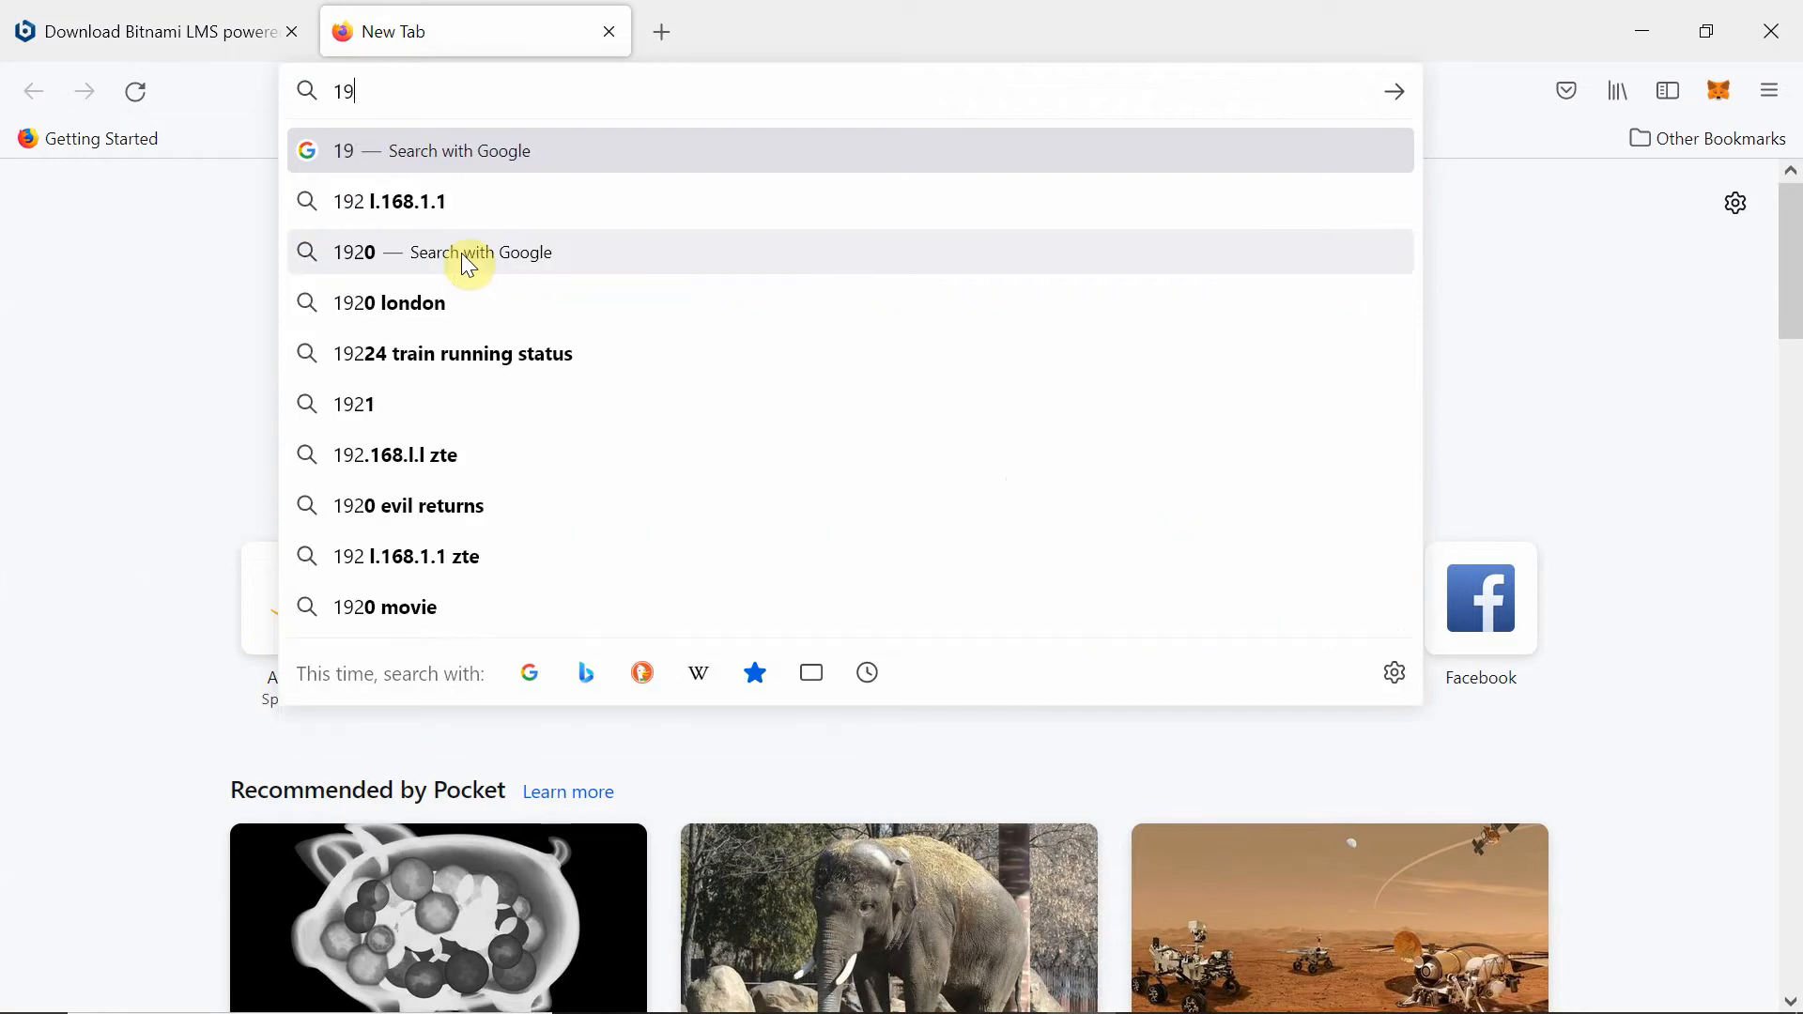
{"action": "key", "text": "BackSpace"}
{"action": "key", "text": "BackSpace"}
{"action": "type", "text": "htt"}
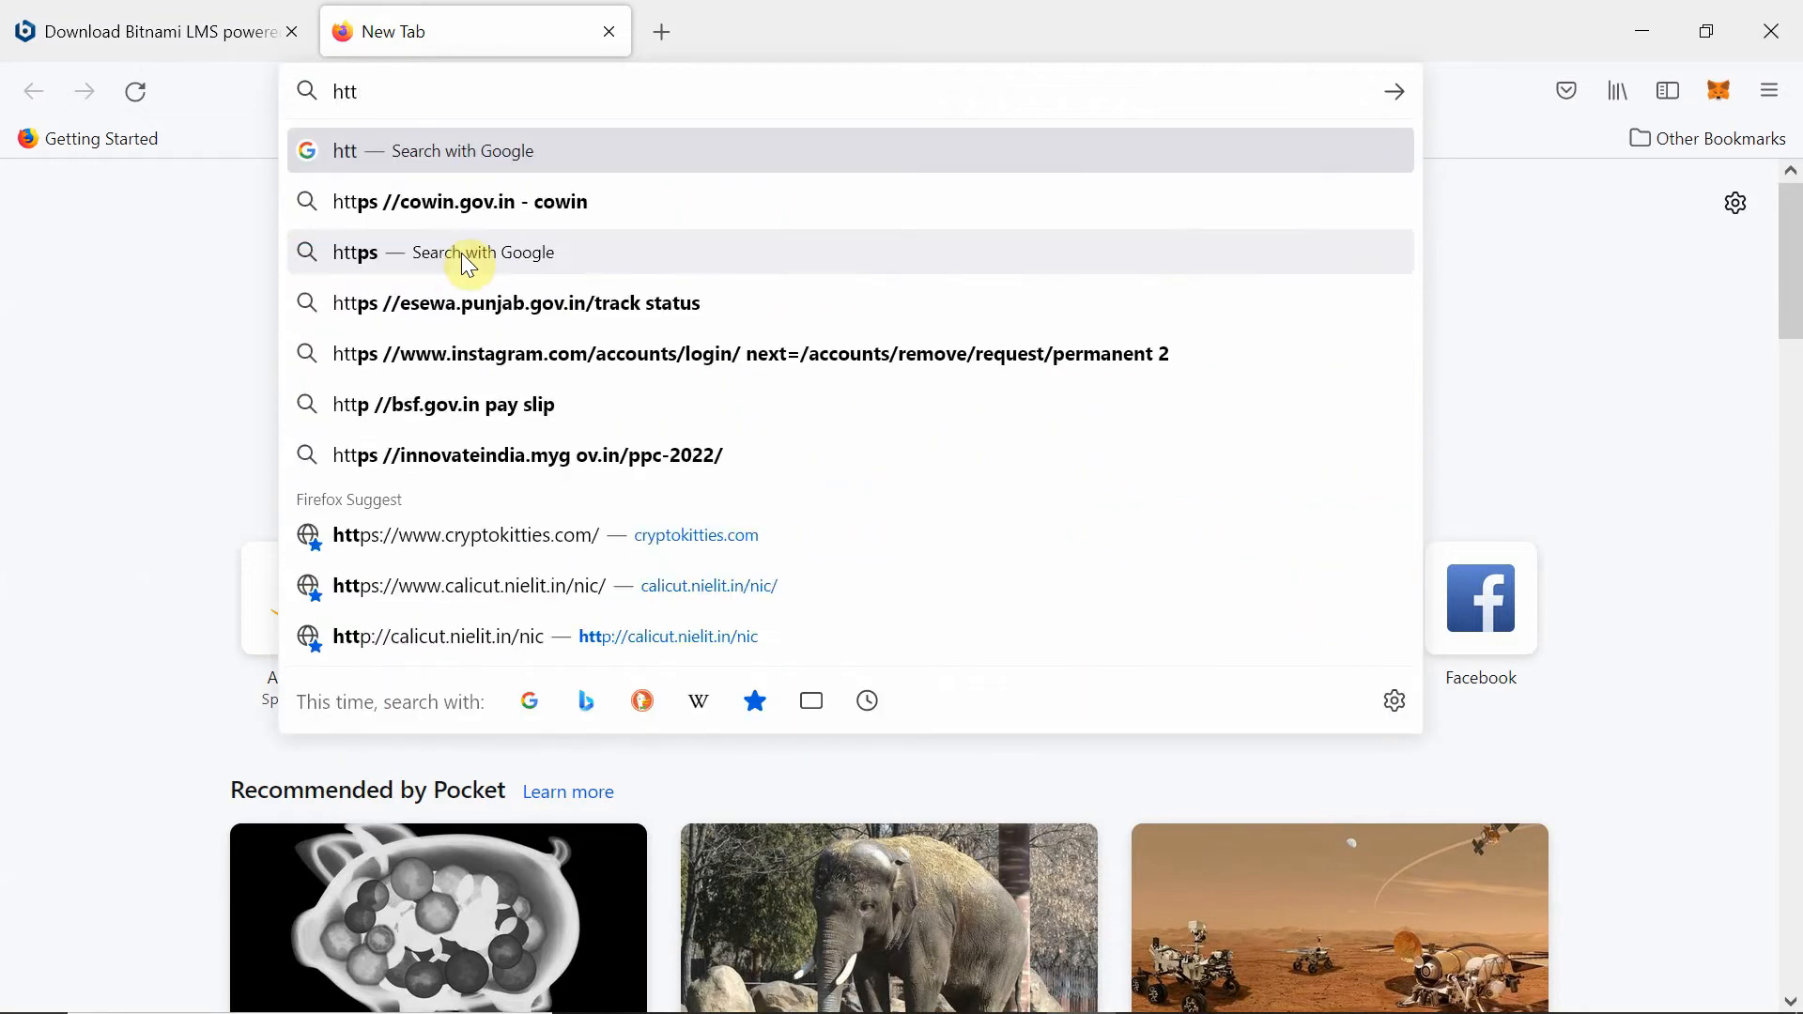
{"action": "type", "text": "p://1"}
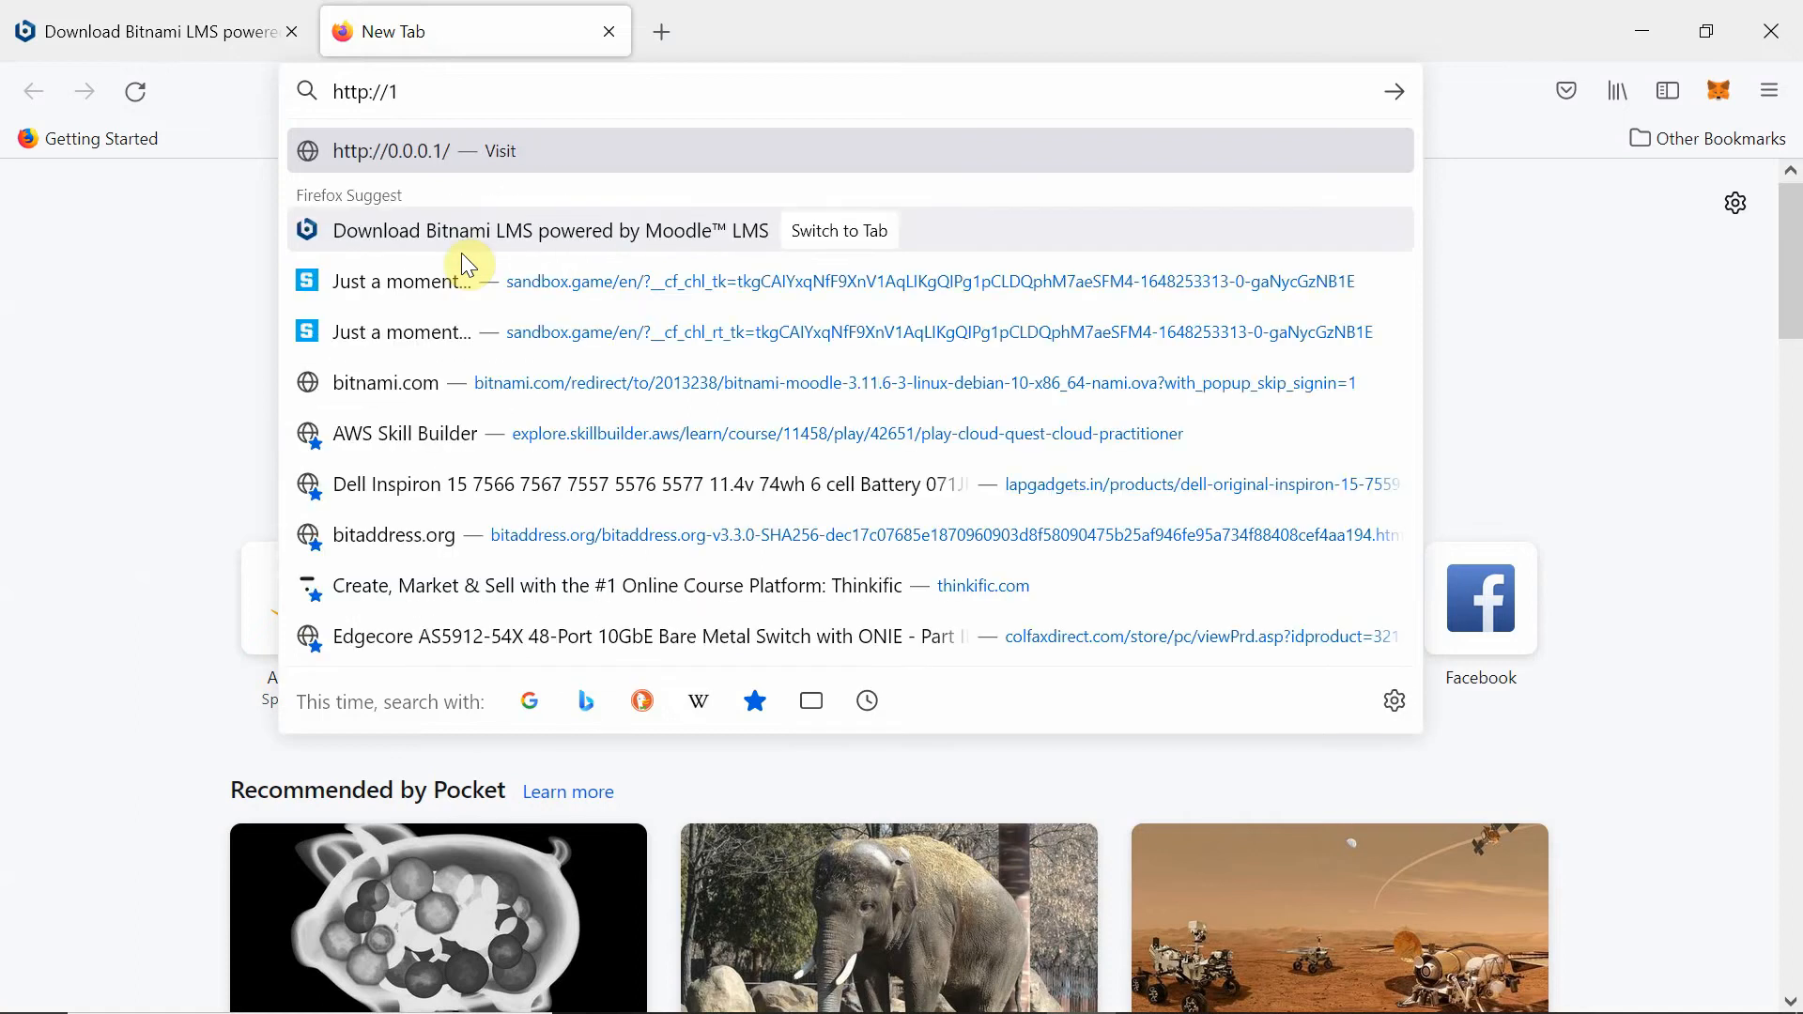
{"action": "type", "text": "92"}
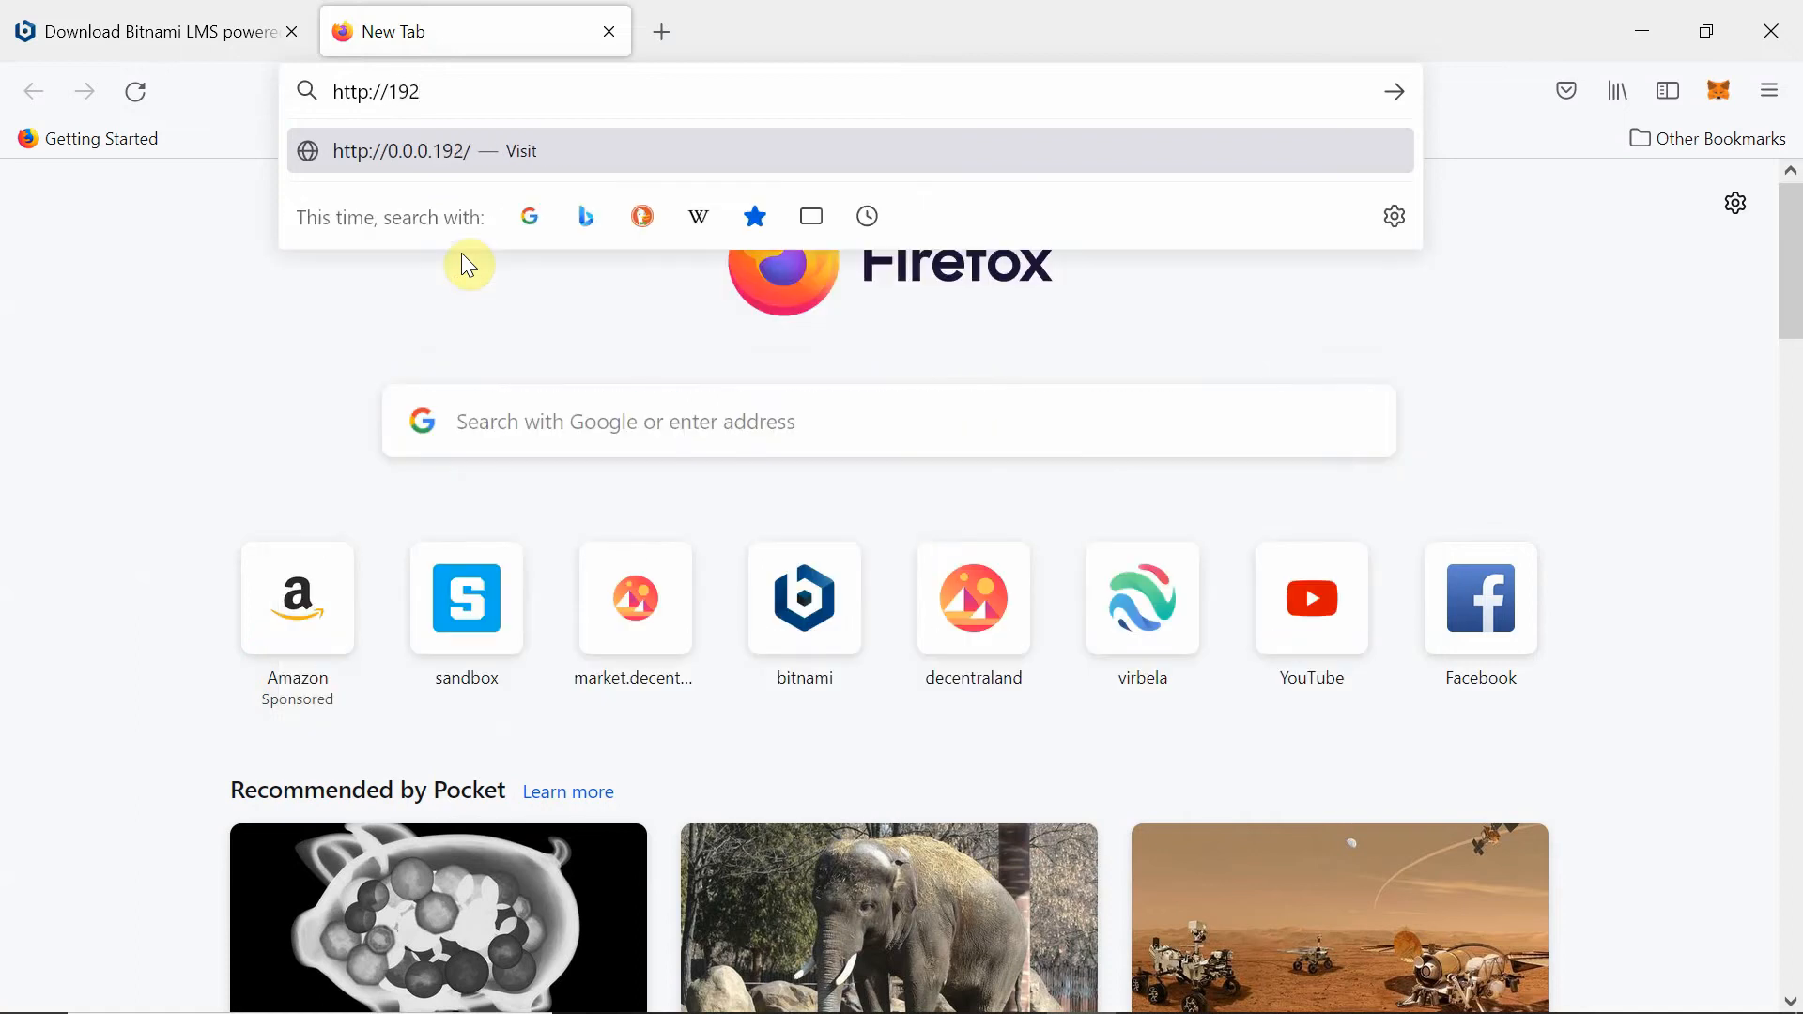
{"action": "type", "text": ".168"}
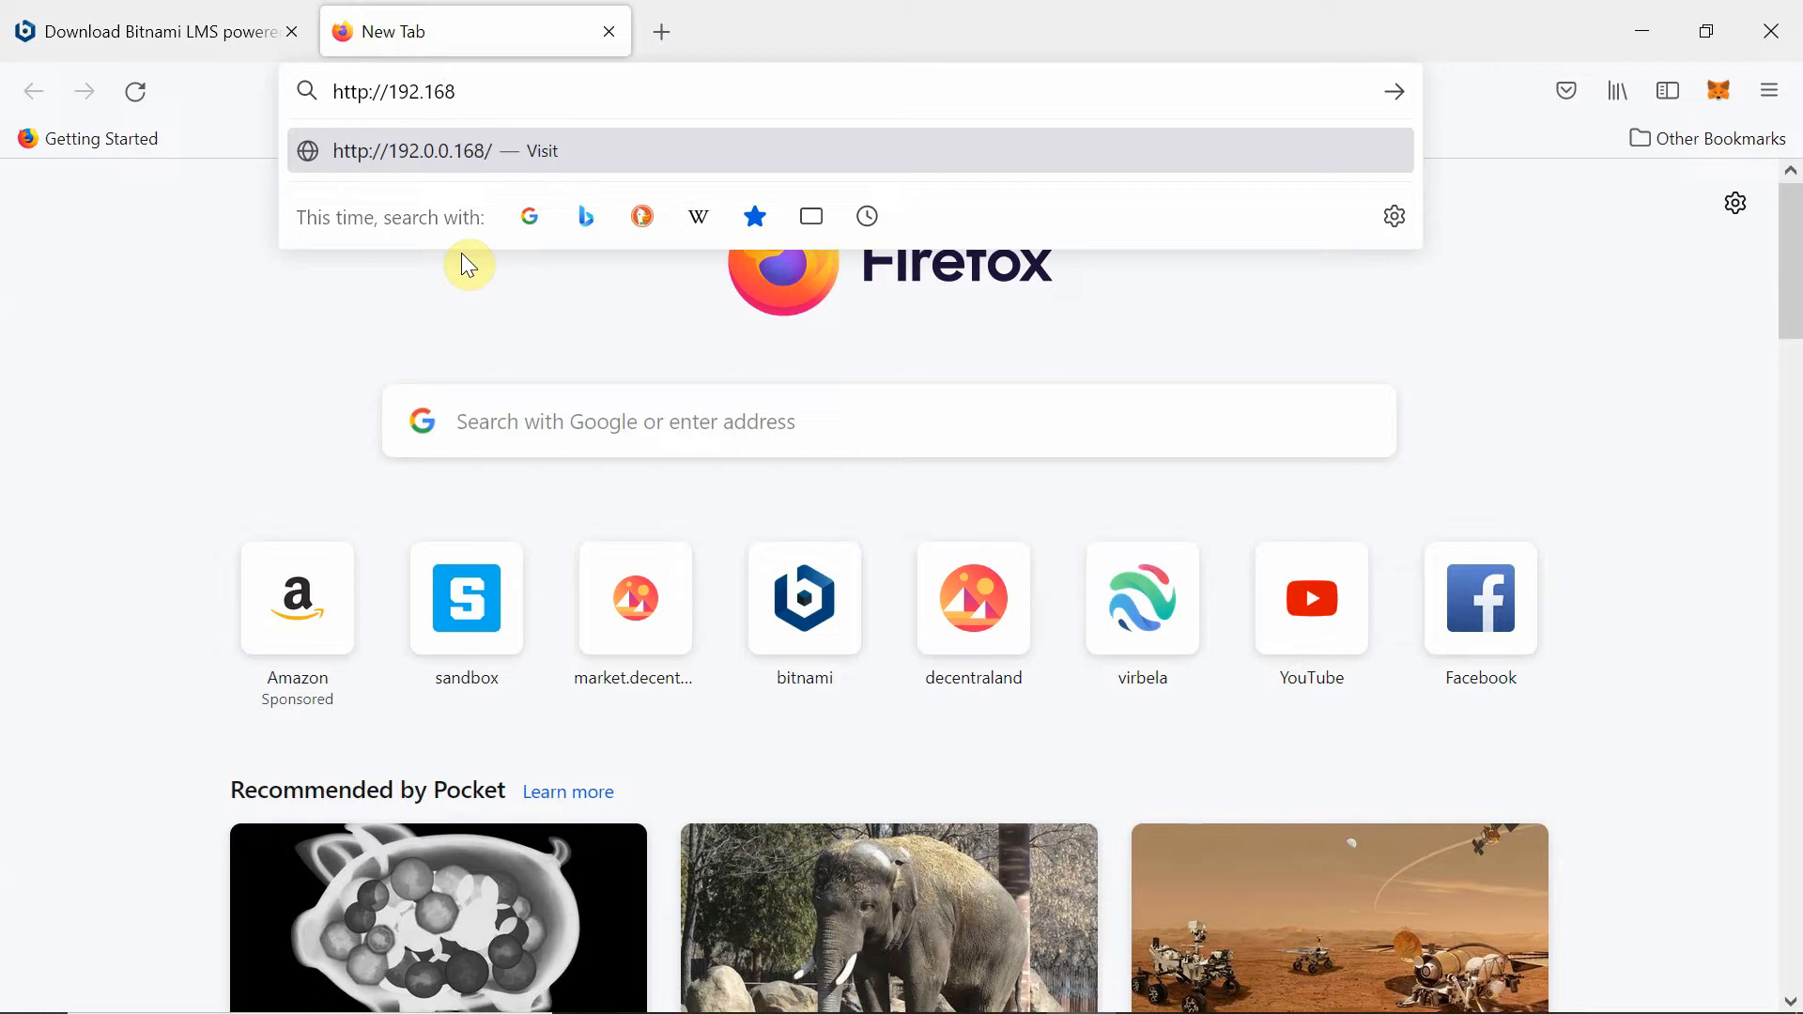
{"action": "type", "text": ".142"}
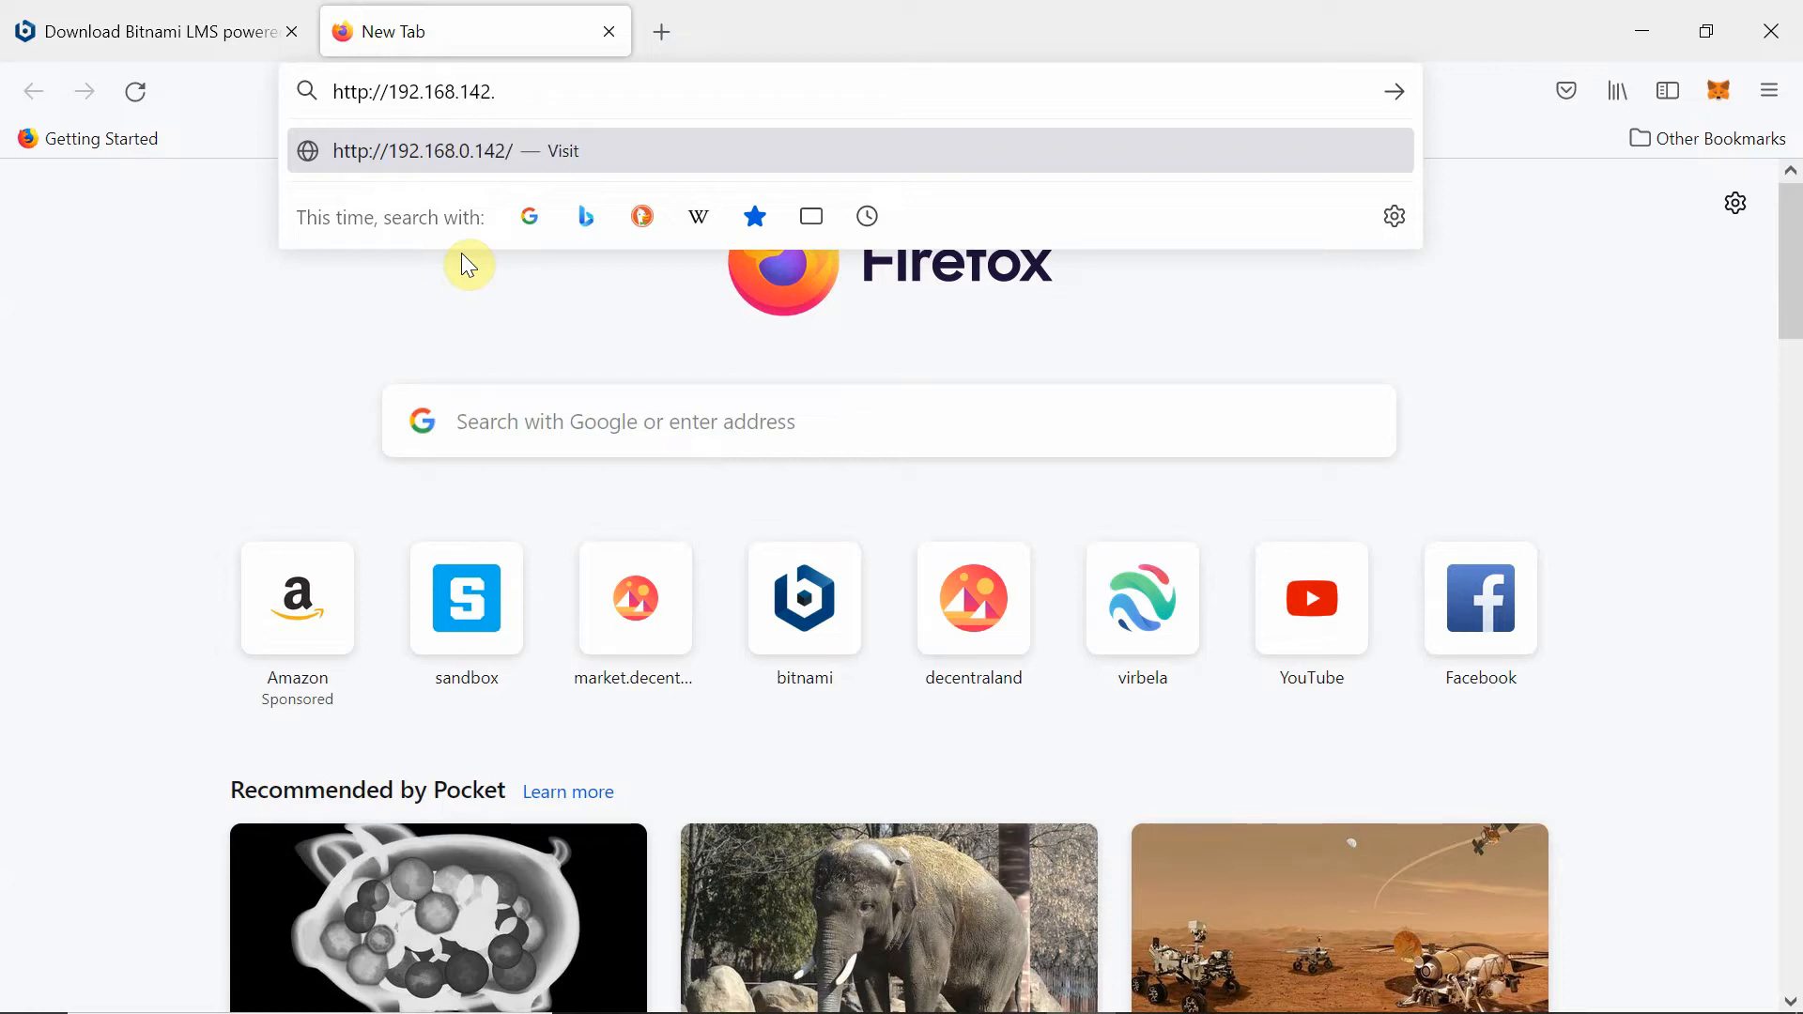
{"action": "type", "text": ".131"}
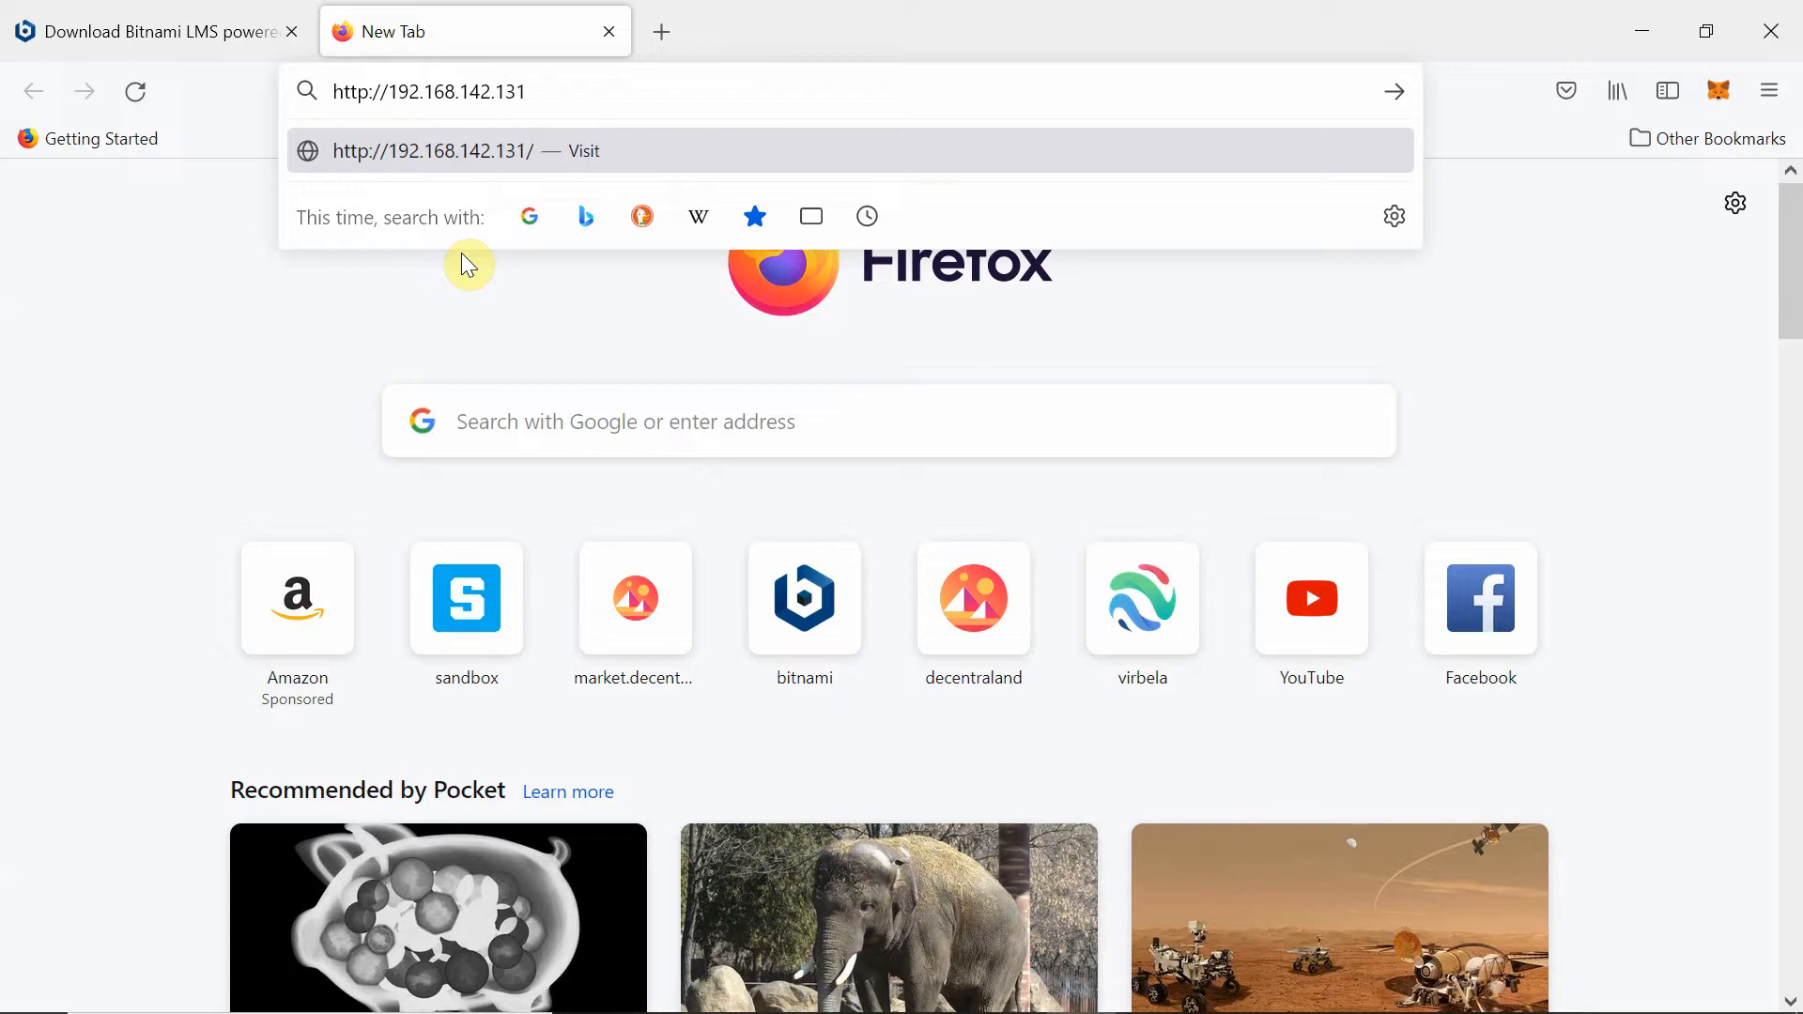
{"action": "key", "text": "Return"}
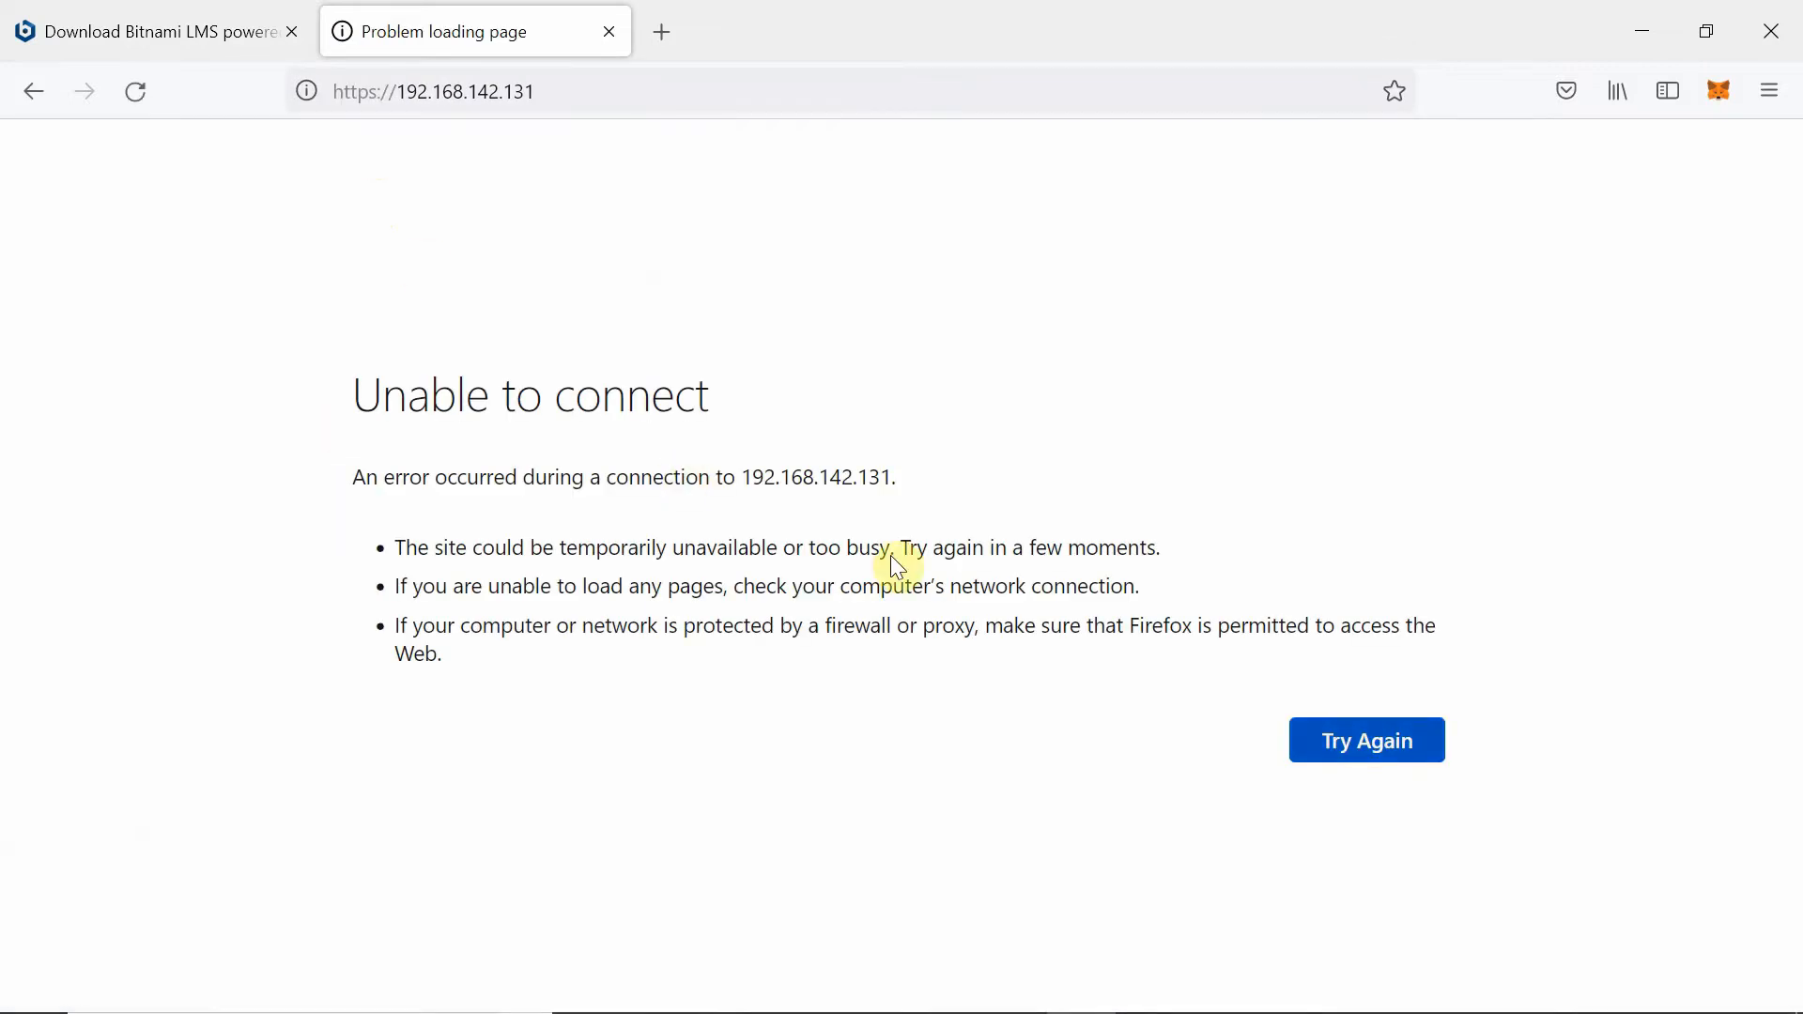
Try reloading the Moodle site at 192.168.142.131 over http instead of https.
{"action": "left_click", "coordinate": [365, 84]}
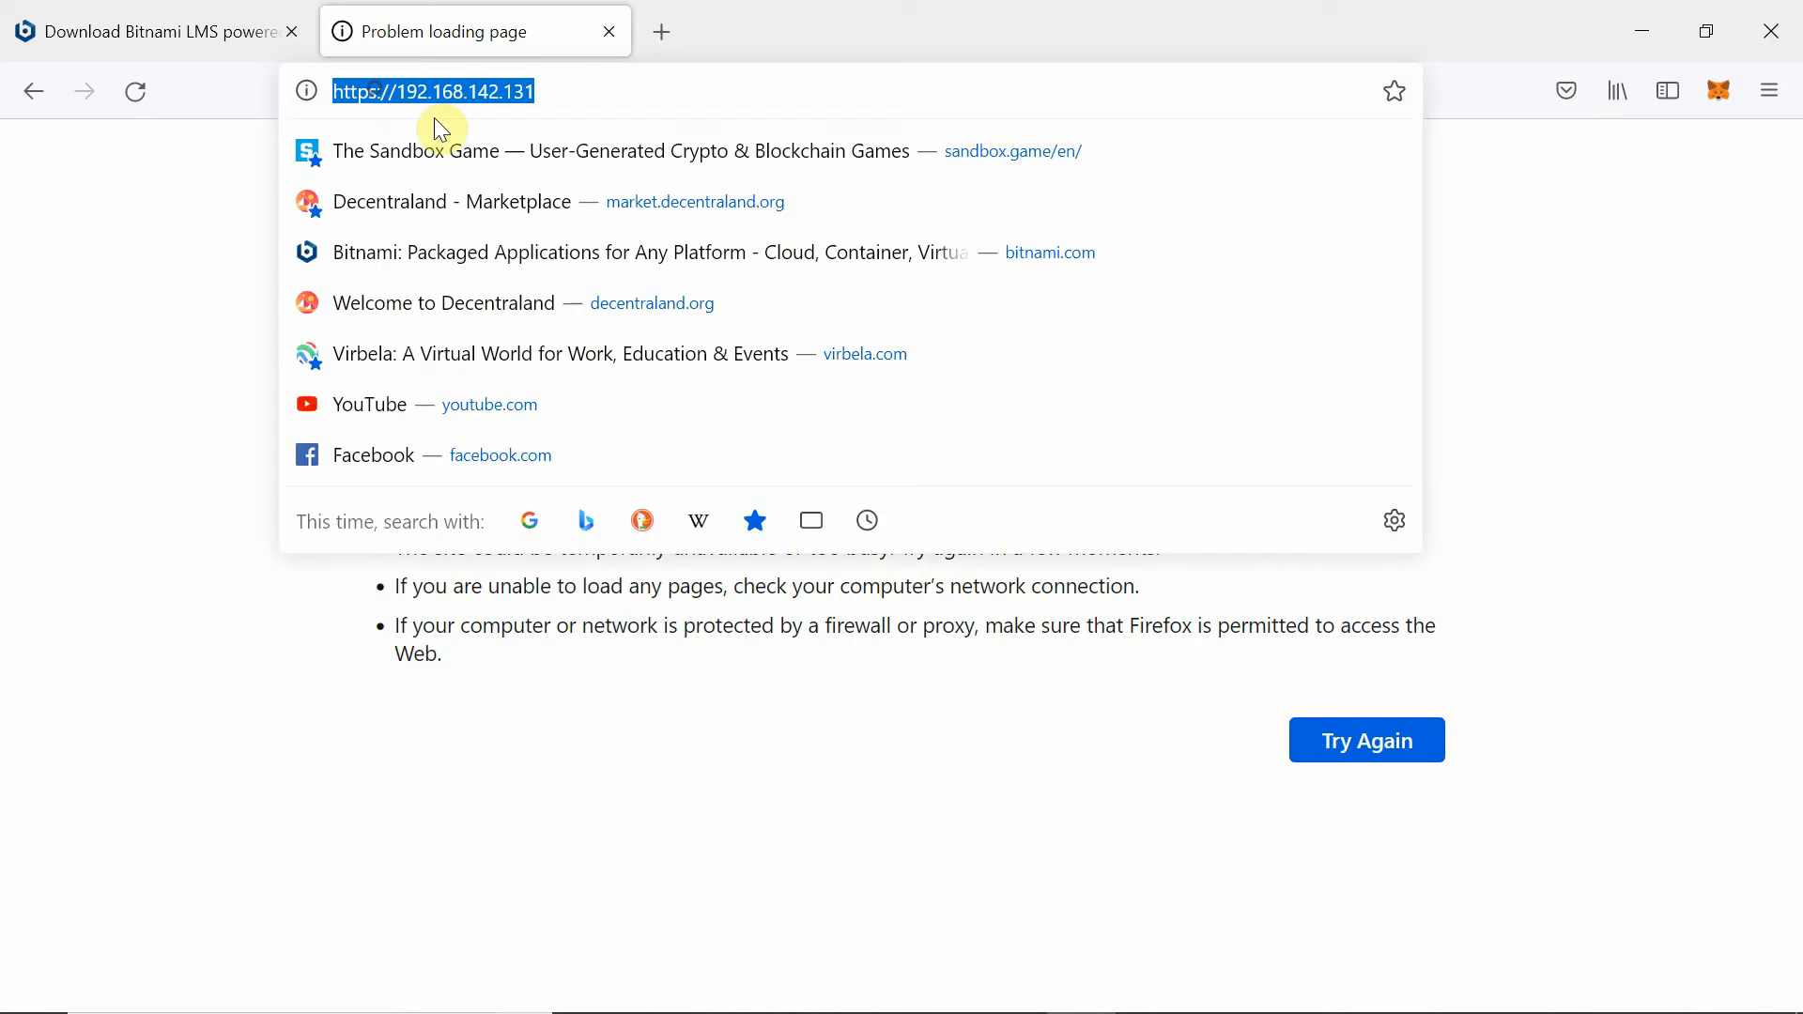
{"action": "left_click", "coordinate": [360, 83]}
{"action": "key", "text": "BackSpace"}
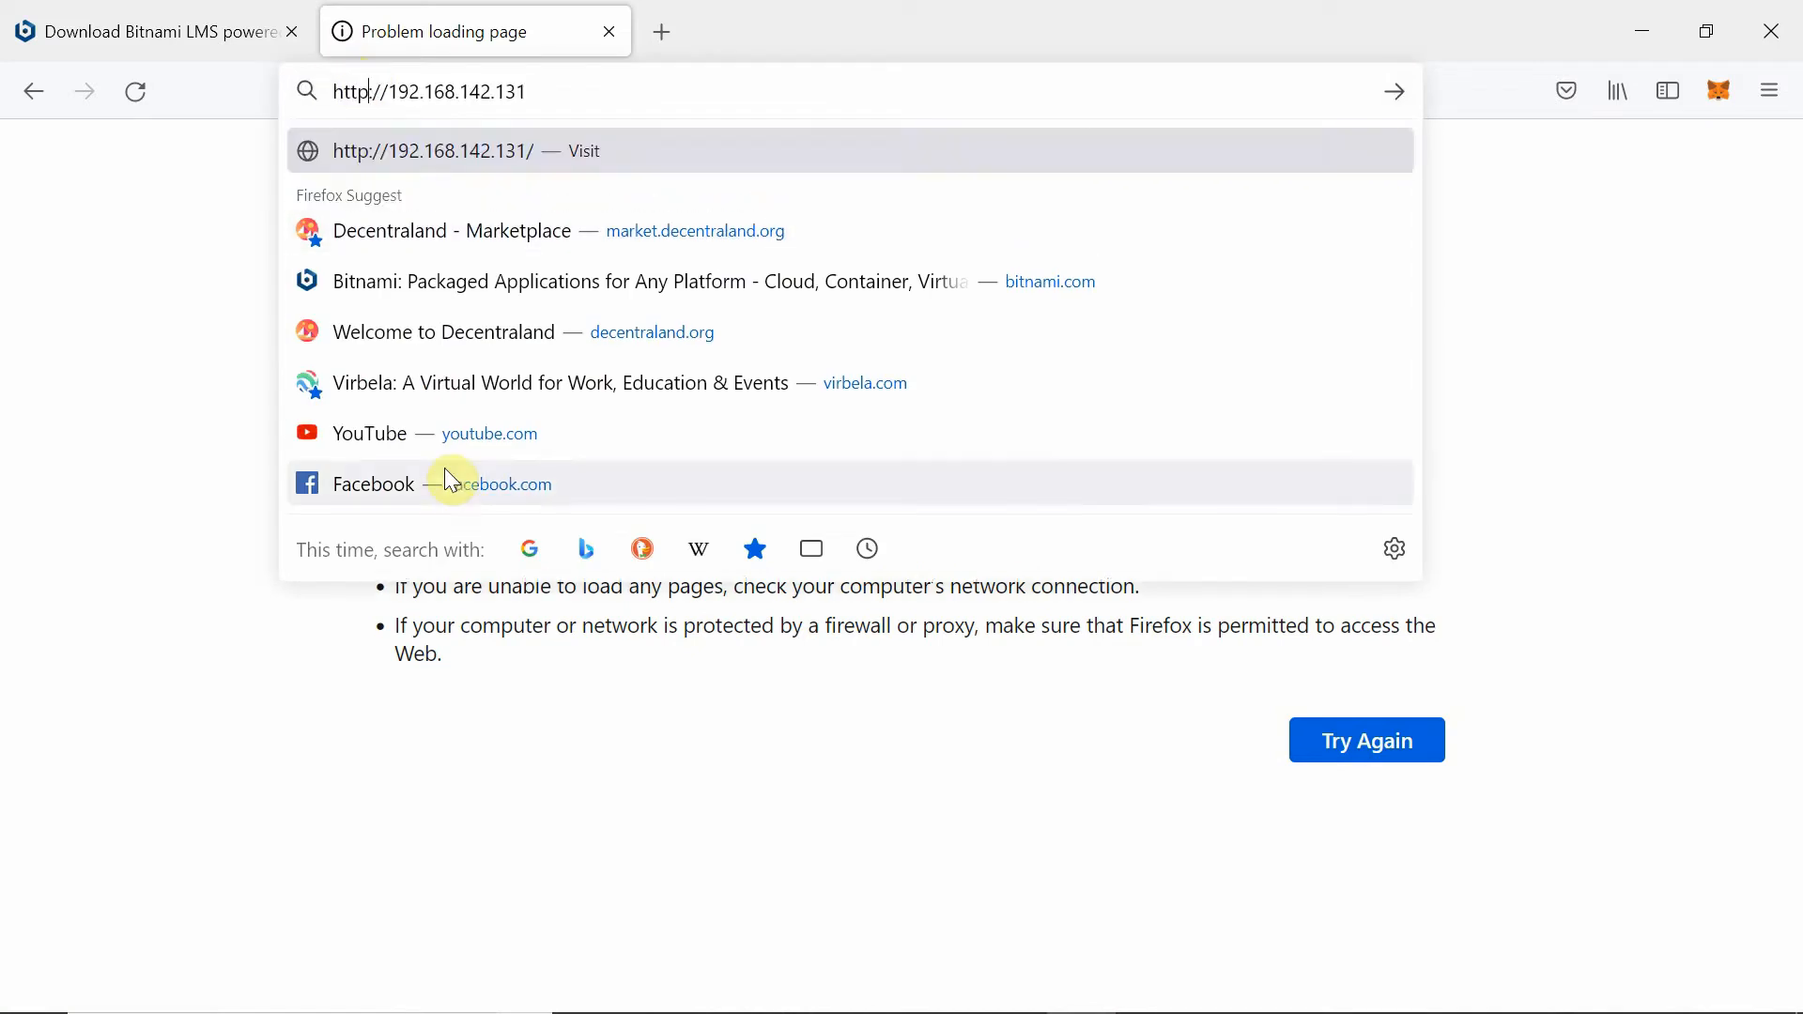
{"action": "key", "text": "Return"}
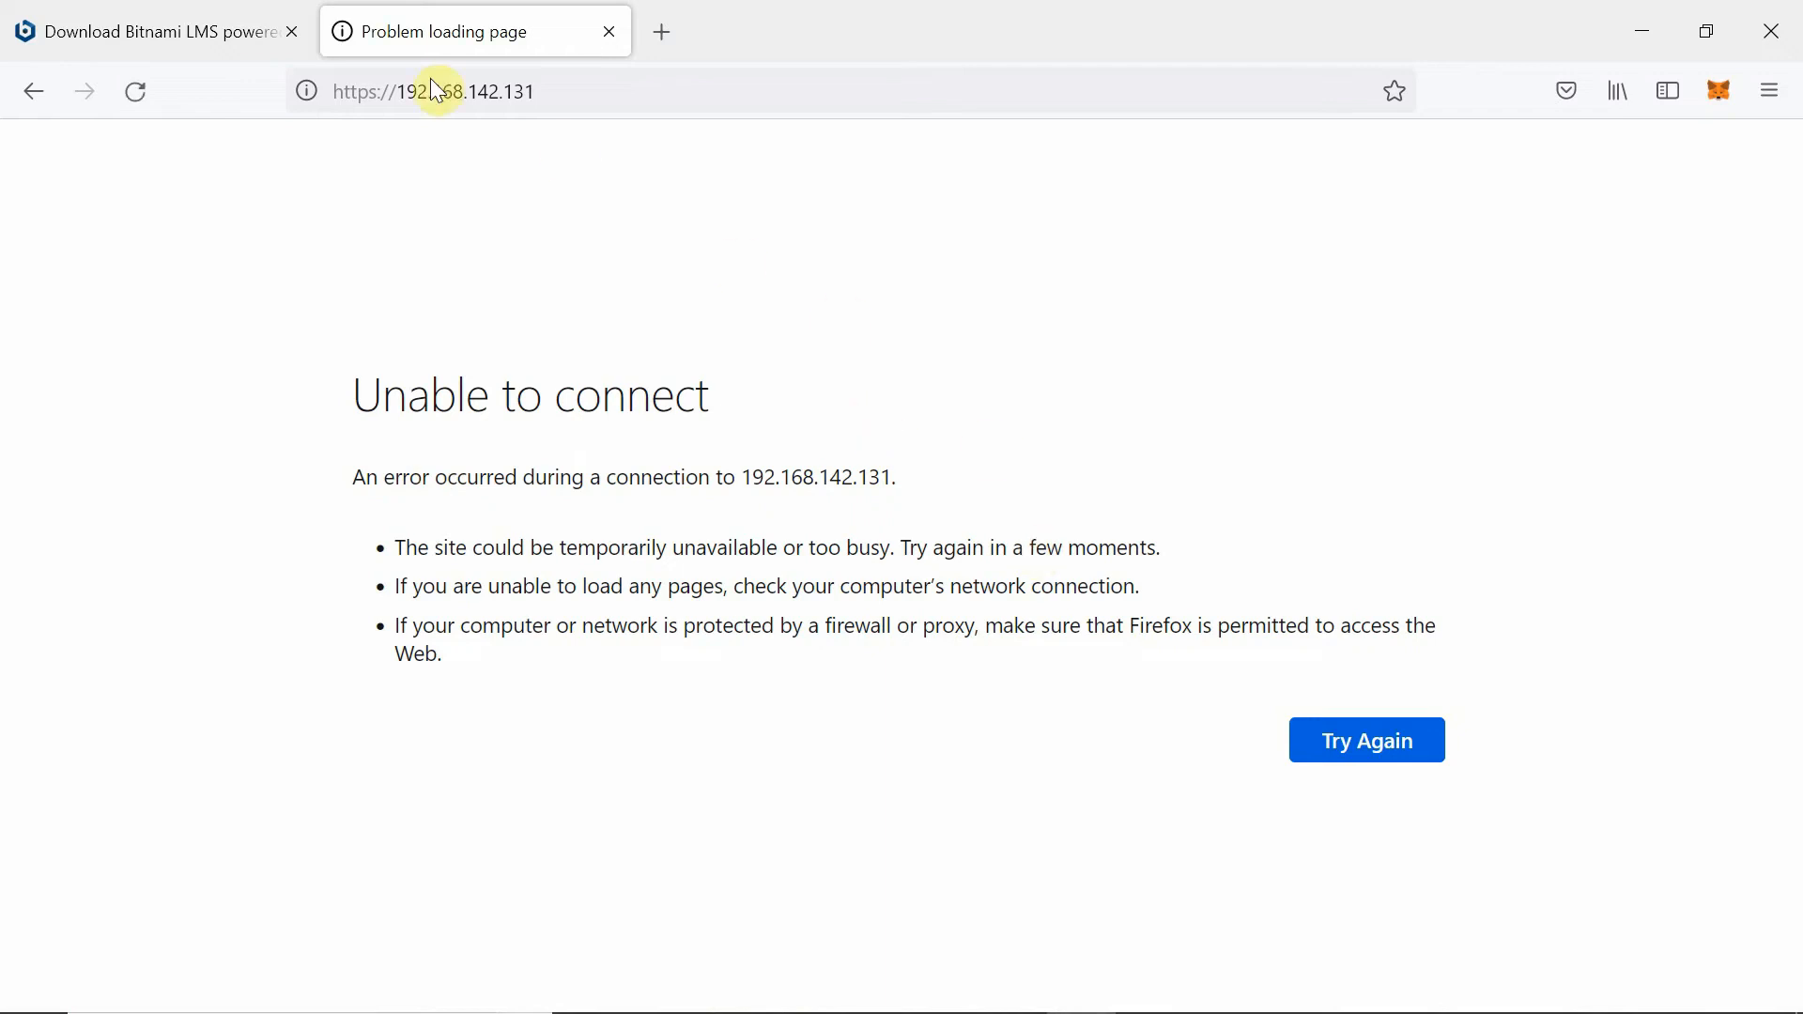
{"action": "left_click", "coordinate": [372, 91]}
{"action": "left_click", "coordinate": [373, 91]}
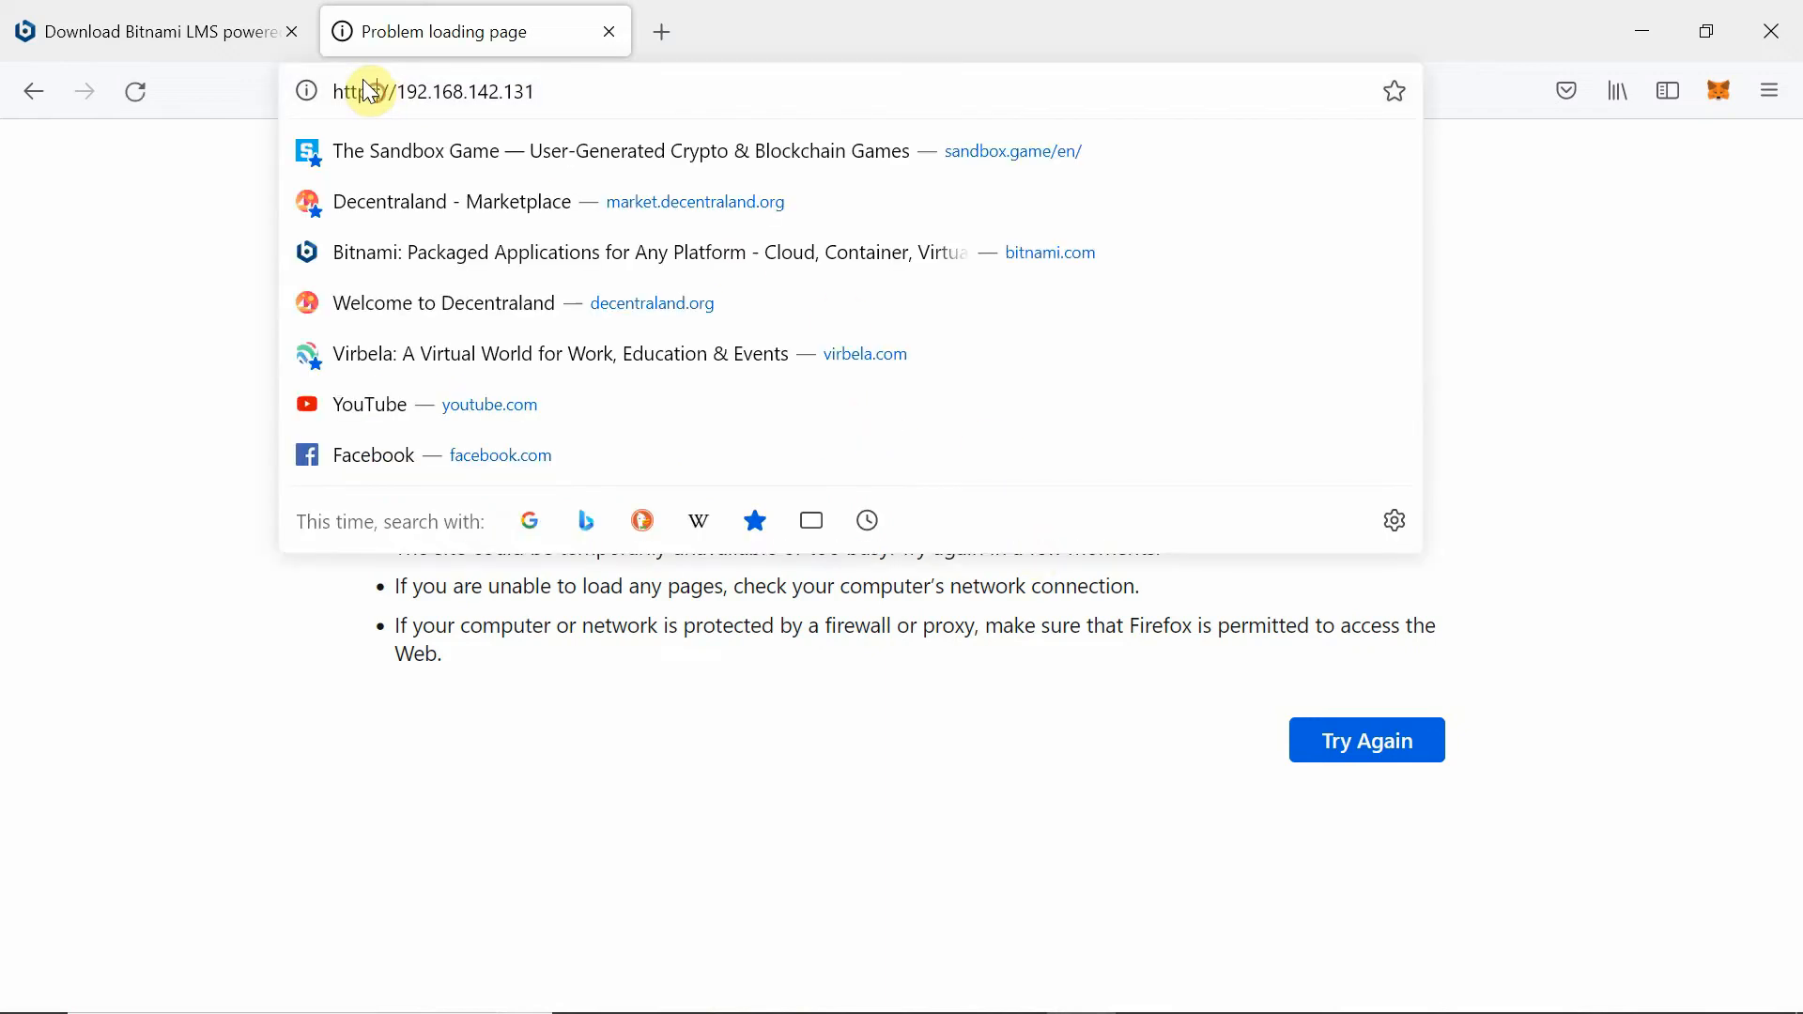
{"action": "type", "text": "s"}
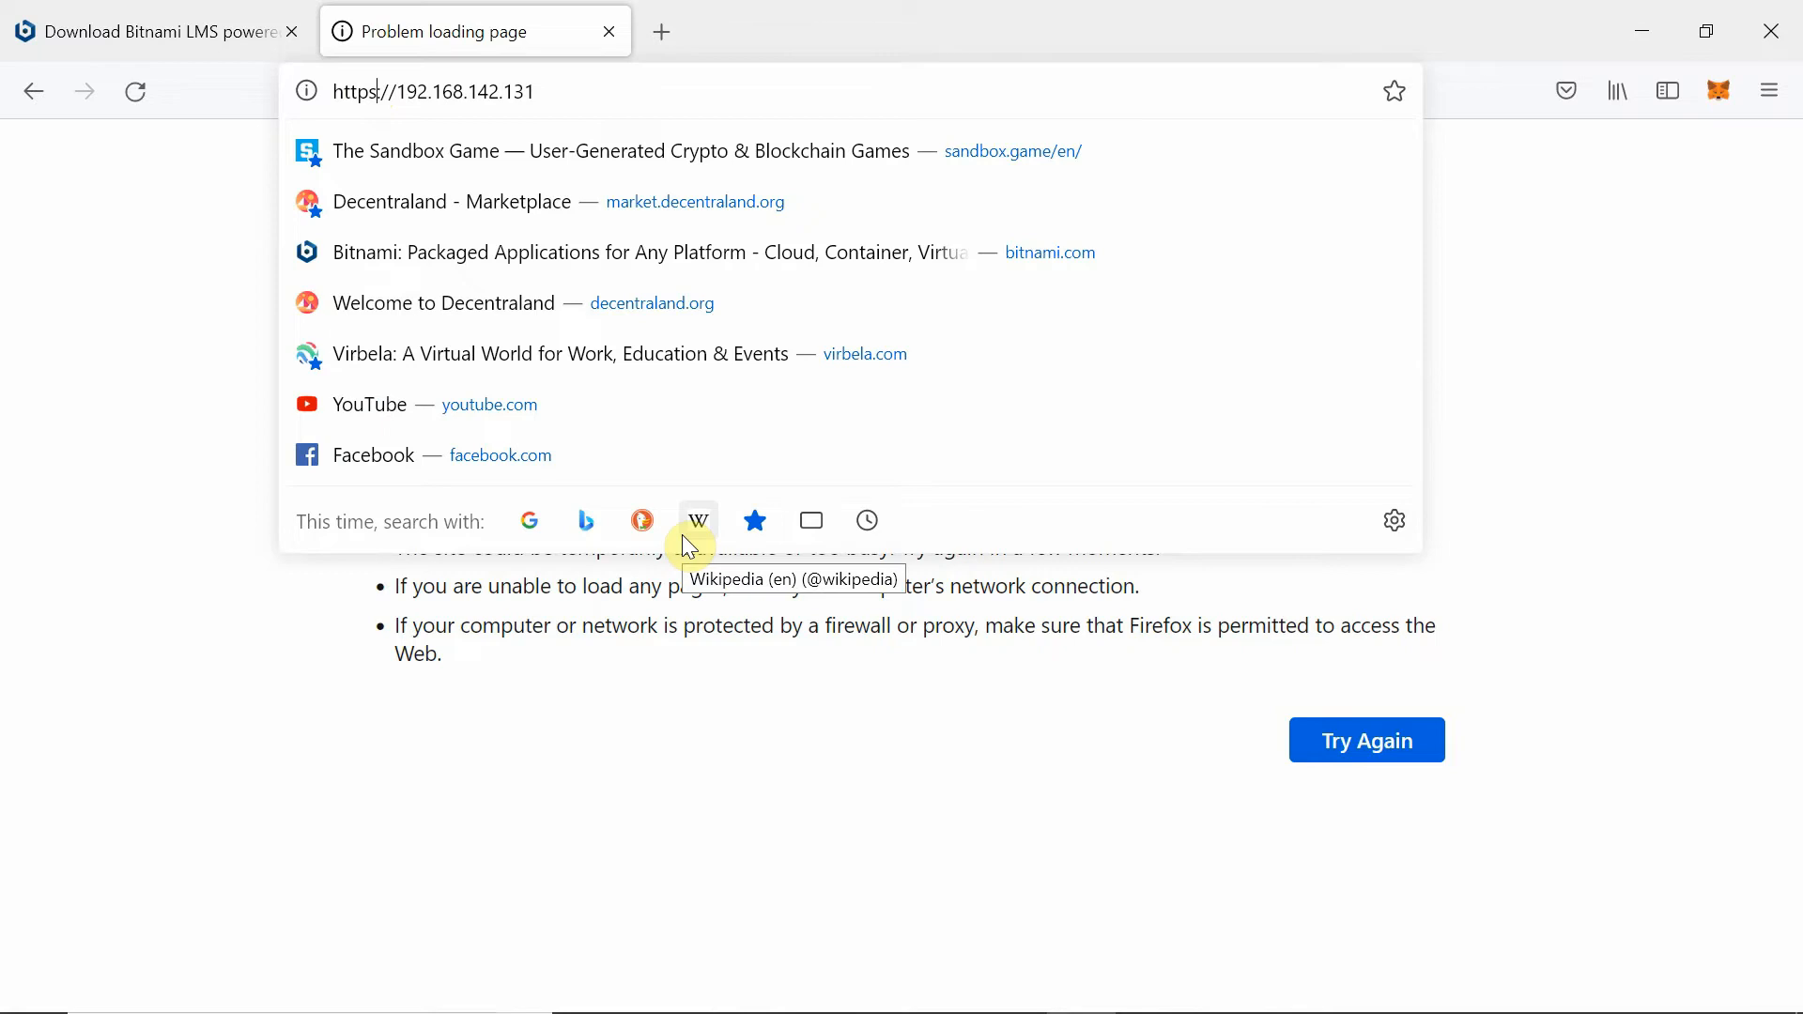
{"action": "key", "text": "BackSpace"}
{"action": "key", "text": "Return"}
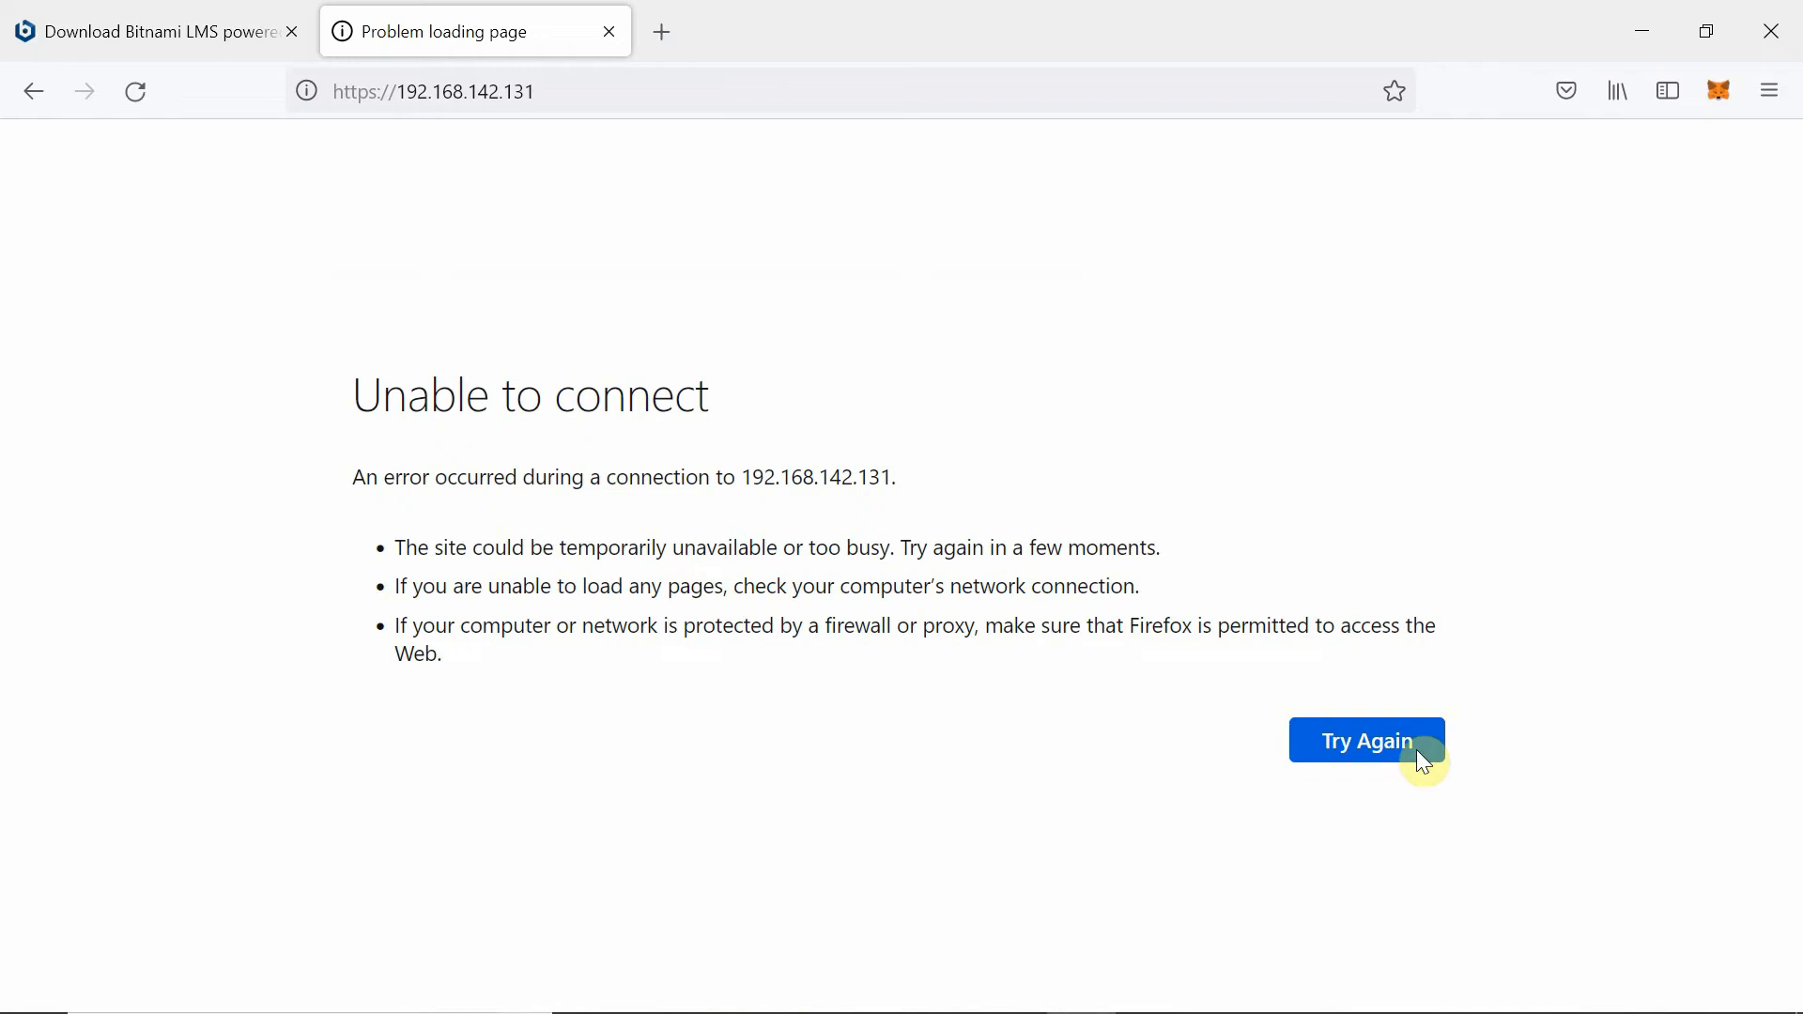
{"action": "left_click_drag", "start_coordinate": [394, 94], "coordinate": [169, 69]}
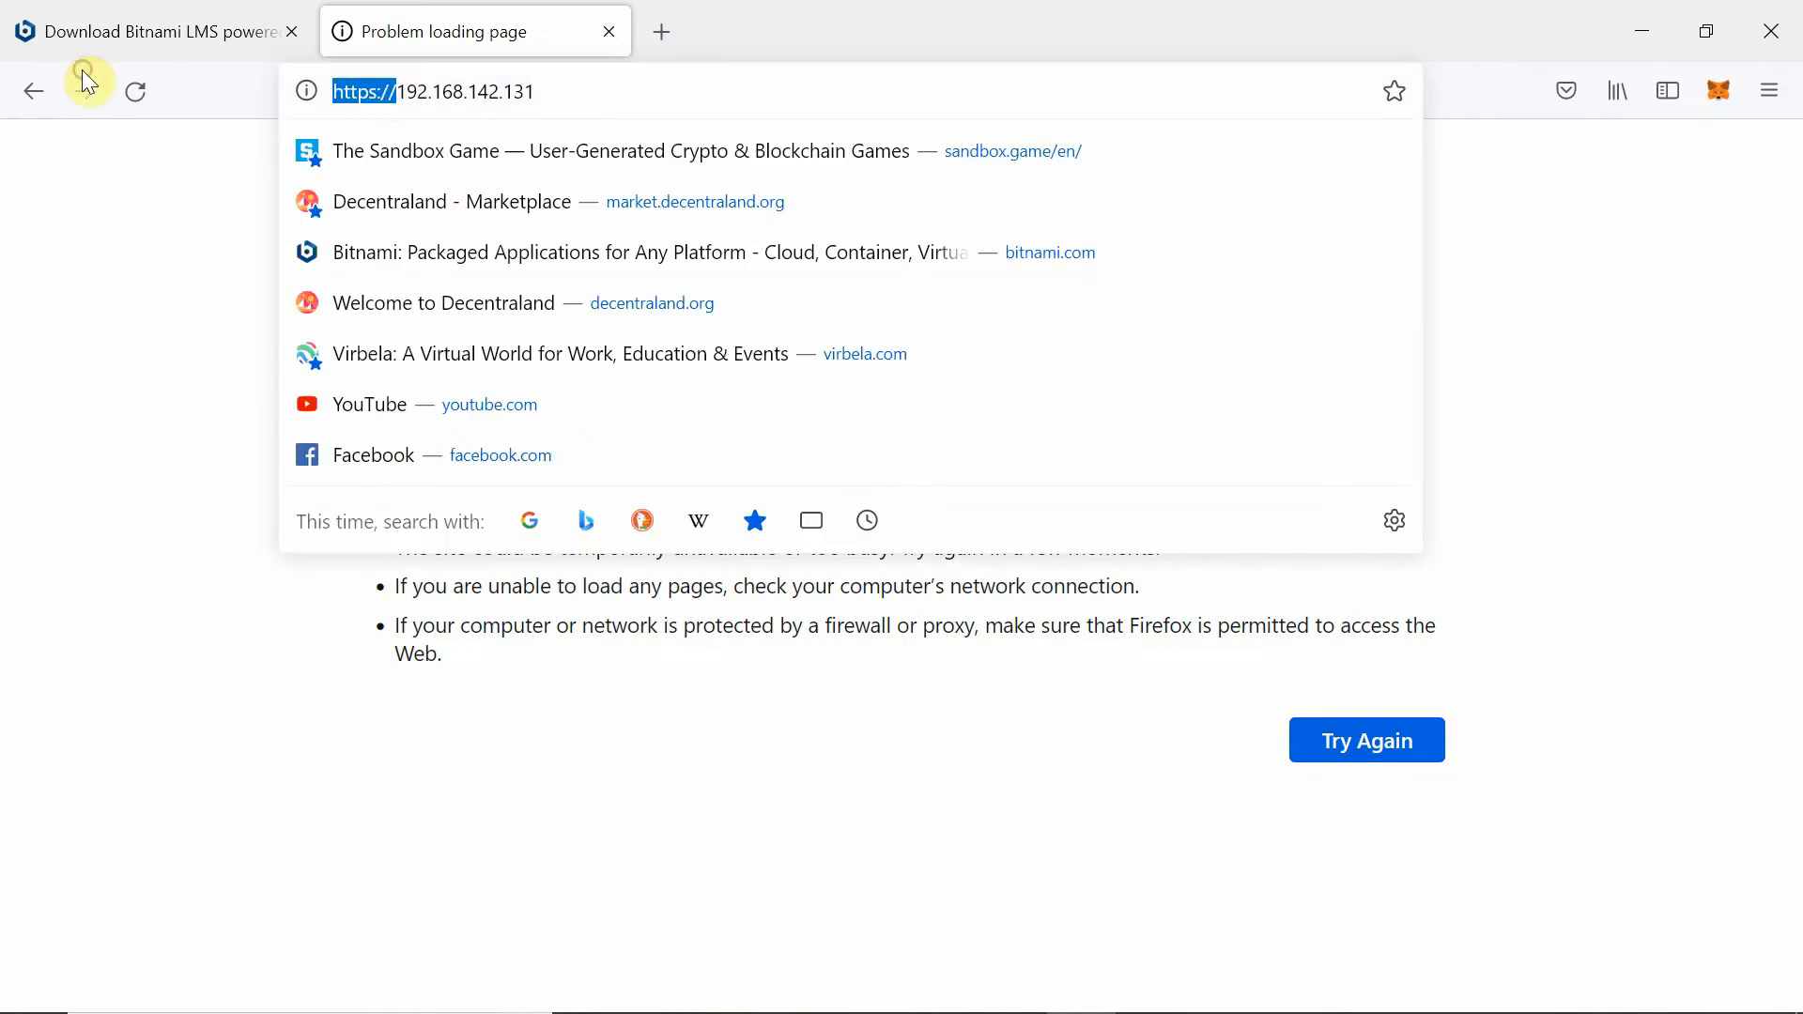
{"action": "key", "text": "BackSpace"}
{"action": "key", "text": "Return"}
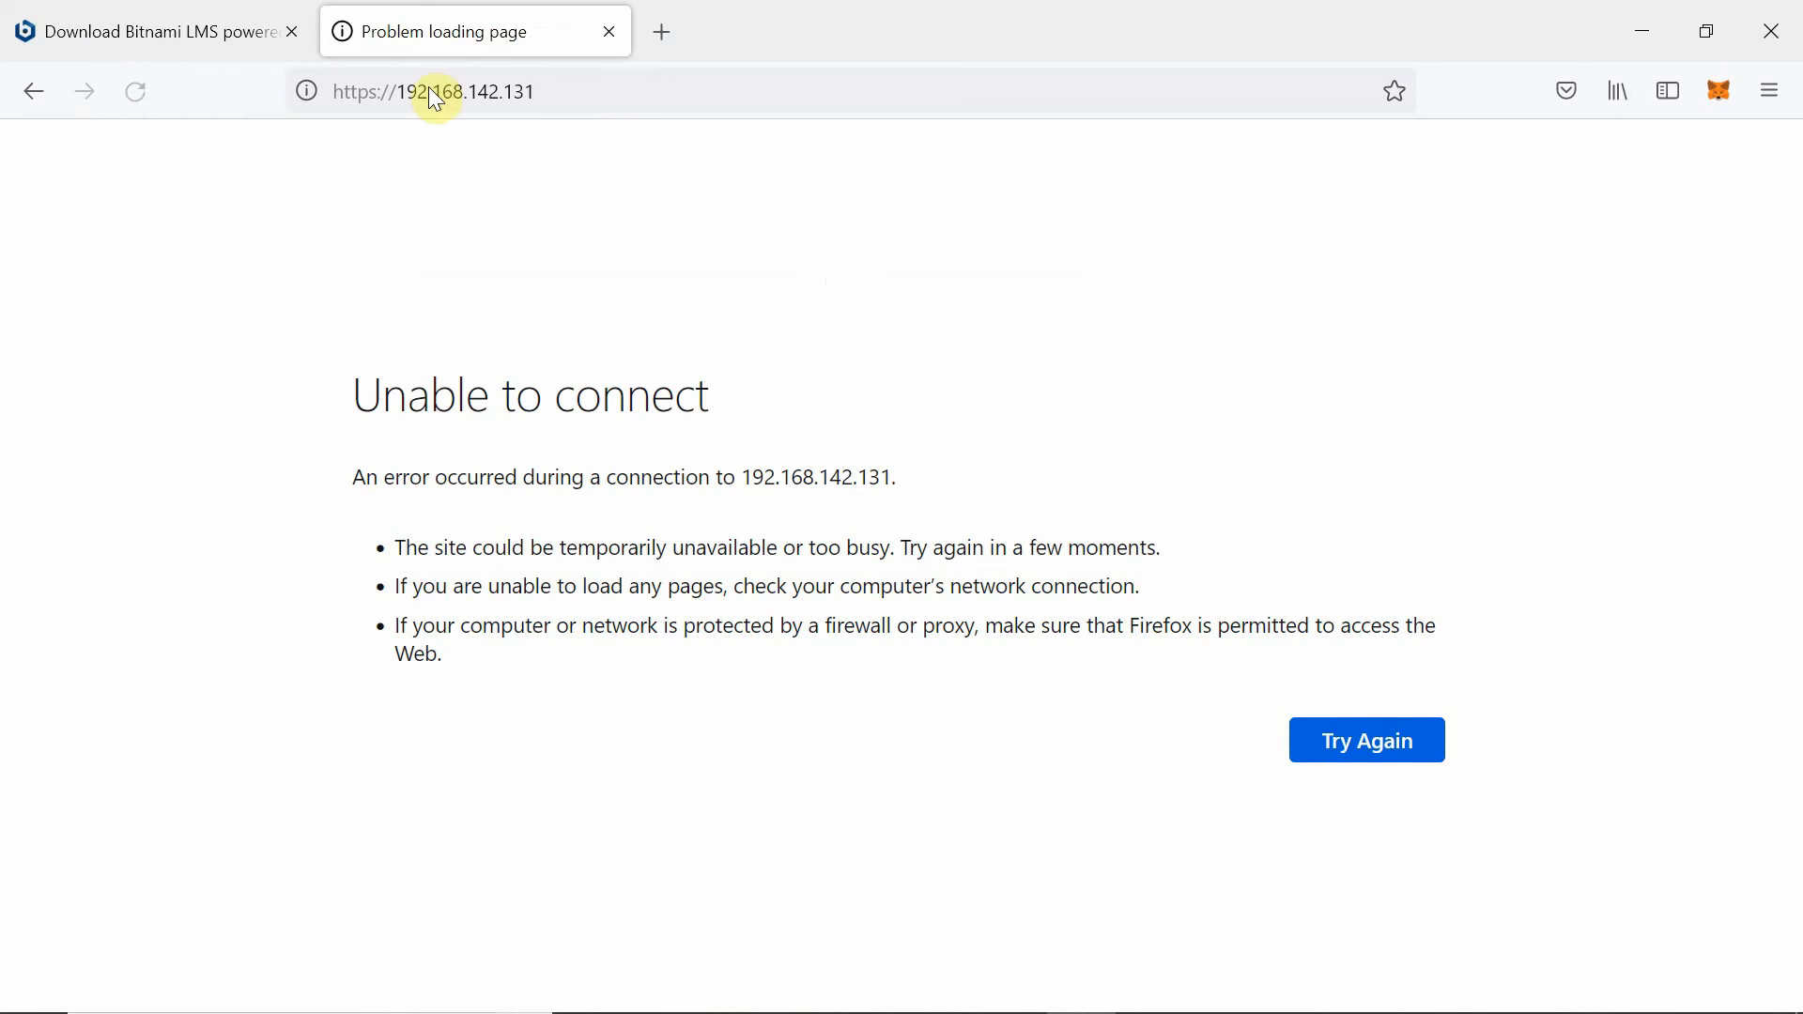
{"action": "left_click_drag", "start_coordinate": [399, 91], "coordinate": [256, 104]}
{"action": "key", "text": "BackSpace"}
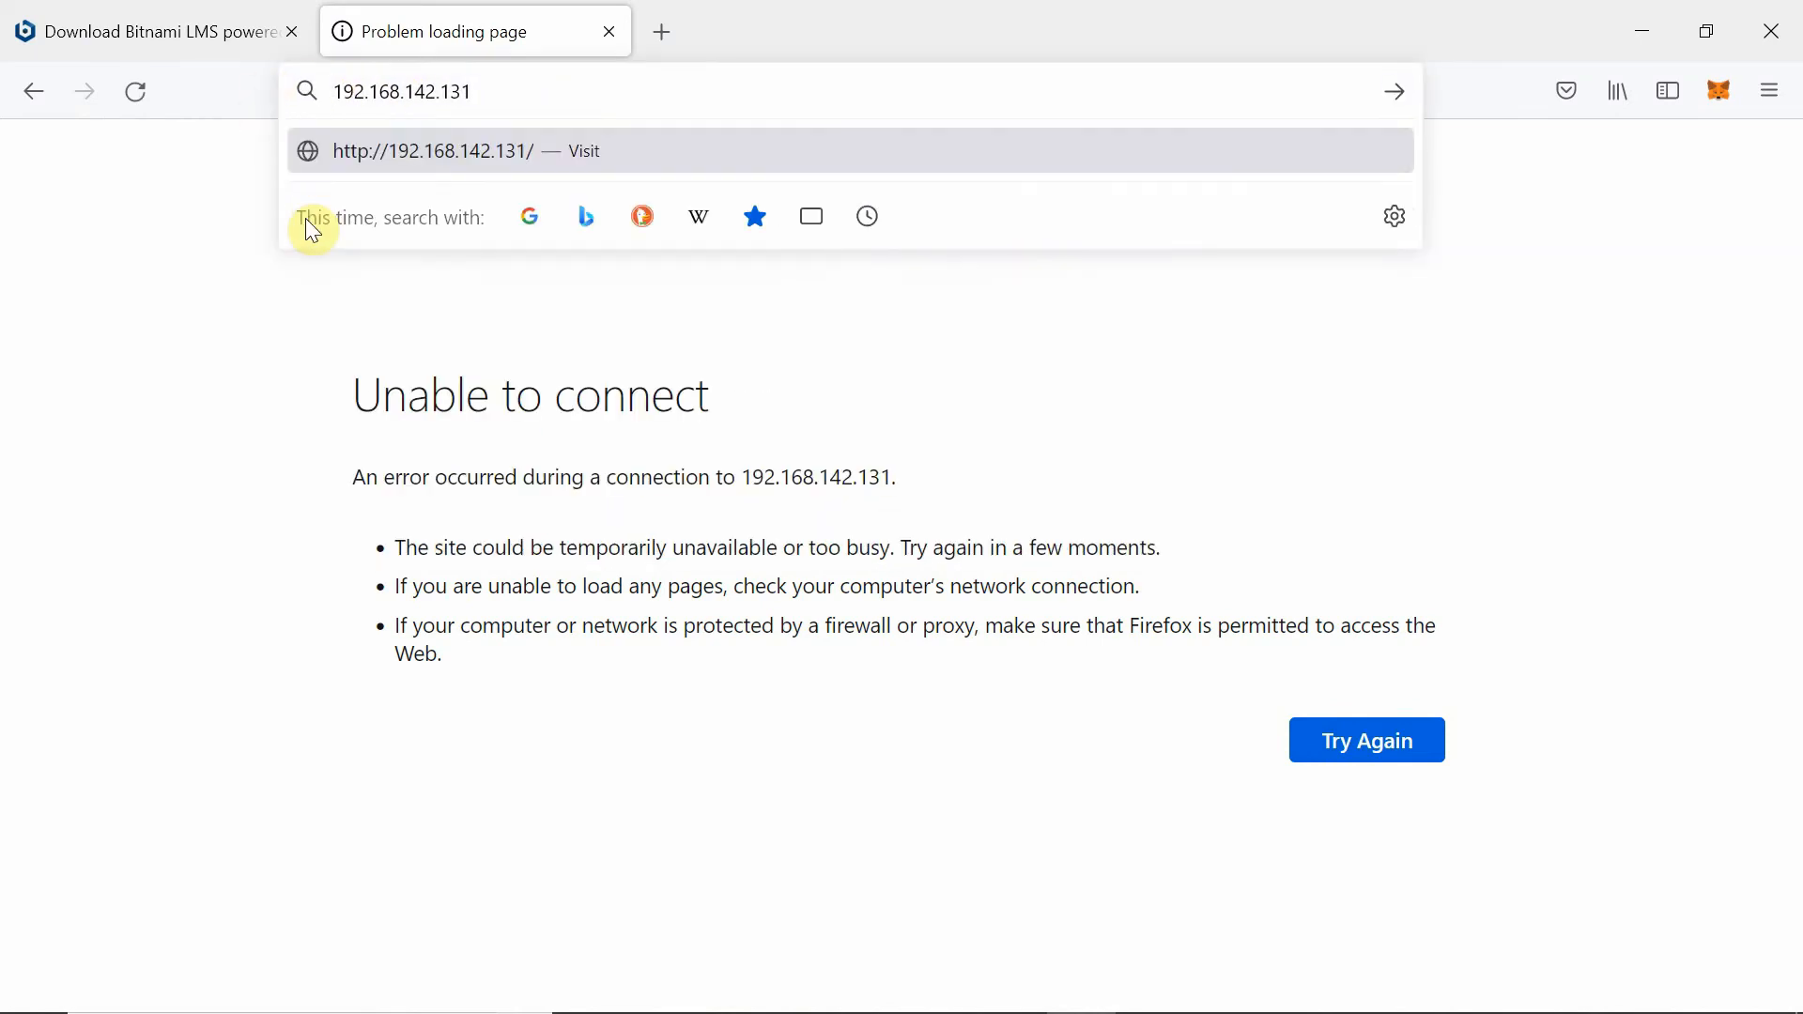
{"action": "key", "text": "Return"}
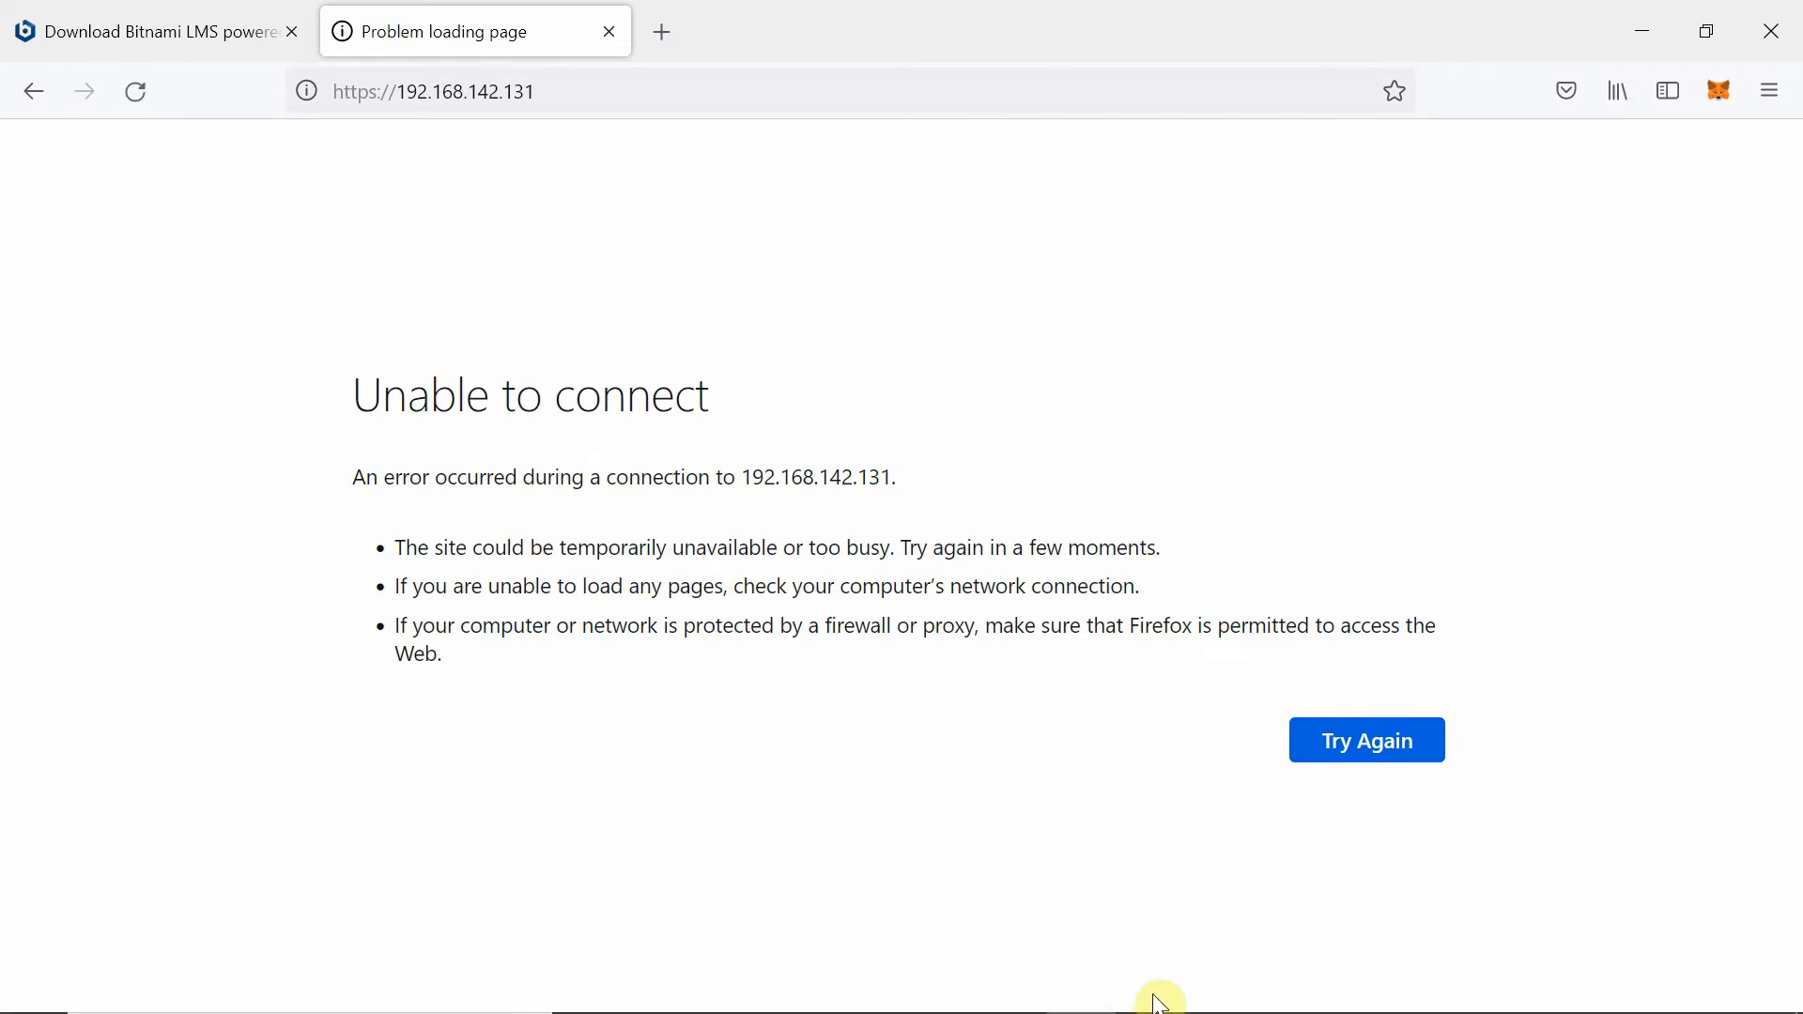
Switch to VMware Workstation and log in to the moodle virtual machine's Debian console with the default console username and password.
{"action": "mouse_move", "coordinate": [1148, 986]}
{"action": "left_click", "coordinate": [1232, 821]}
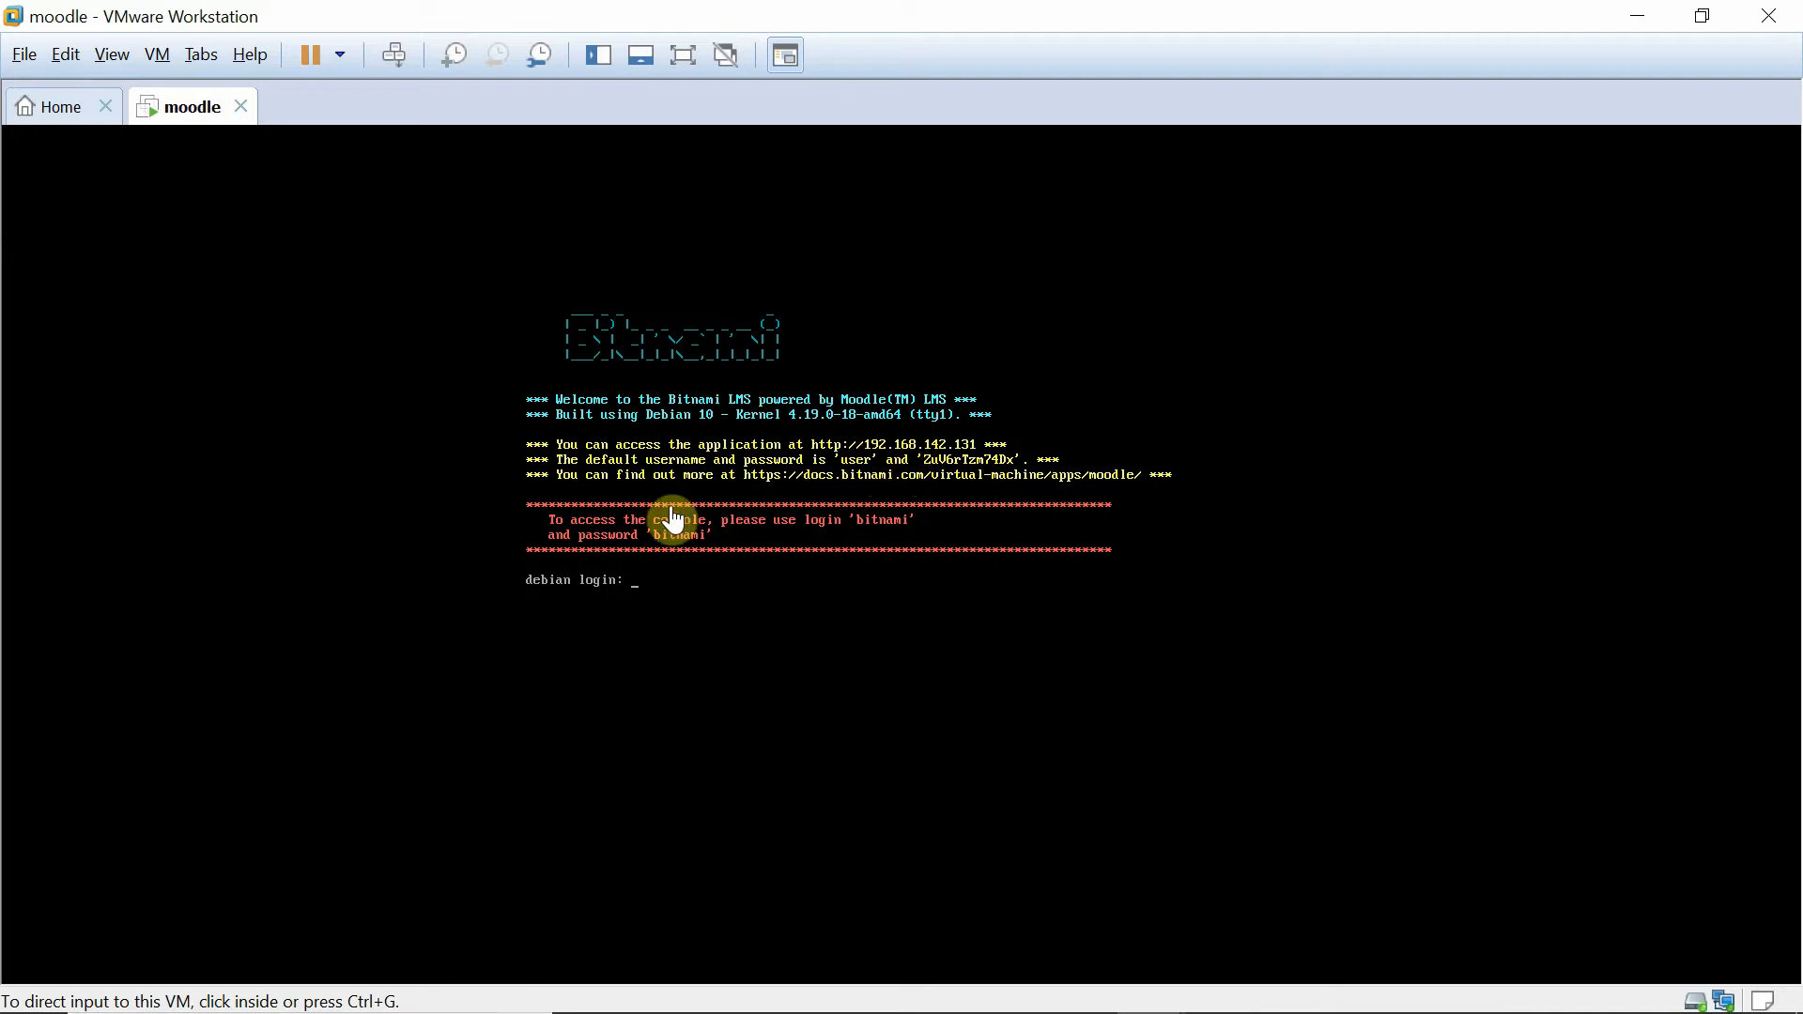
{"action": "left_click", "coordinate": [880, 638]}
{"action": "type", "text": "b"}
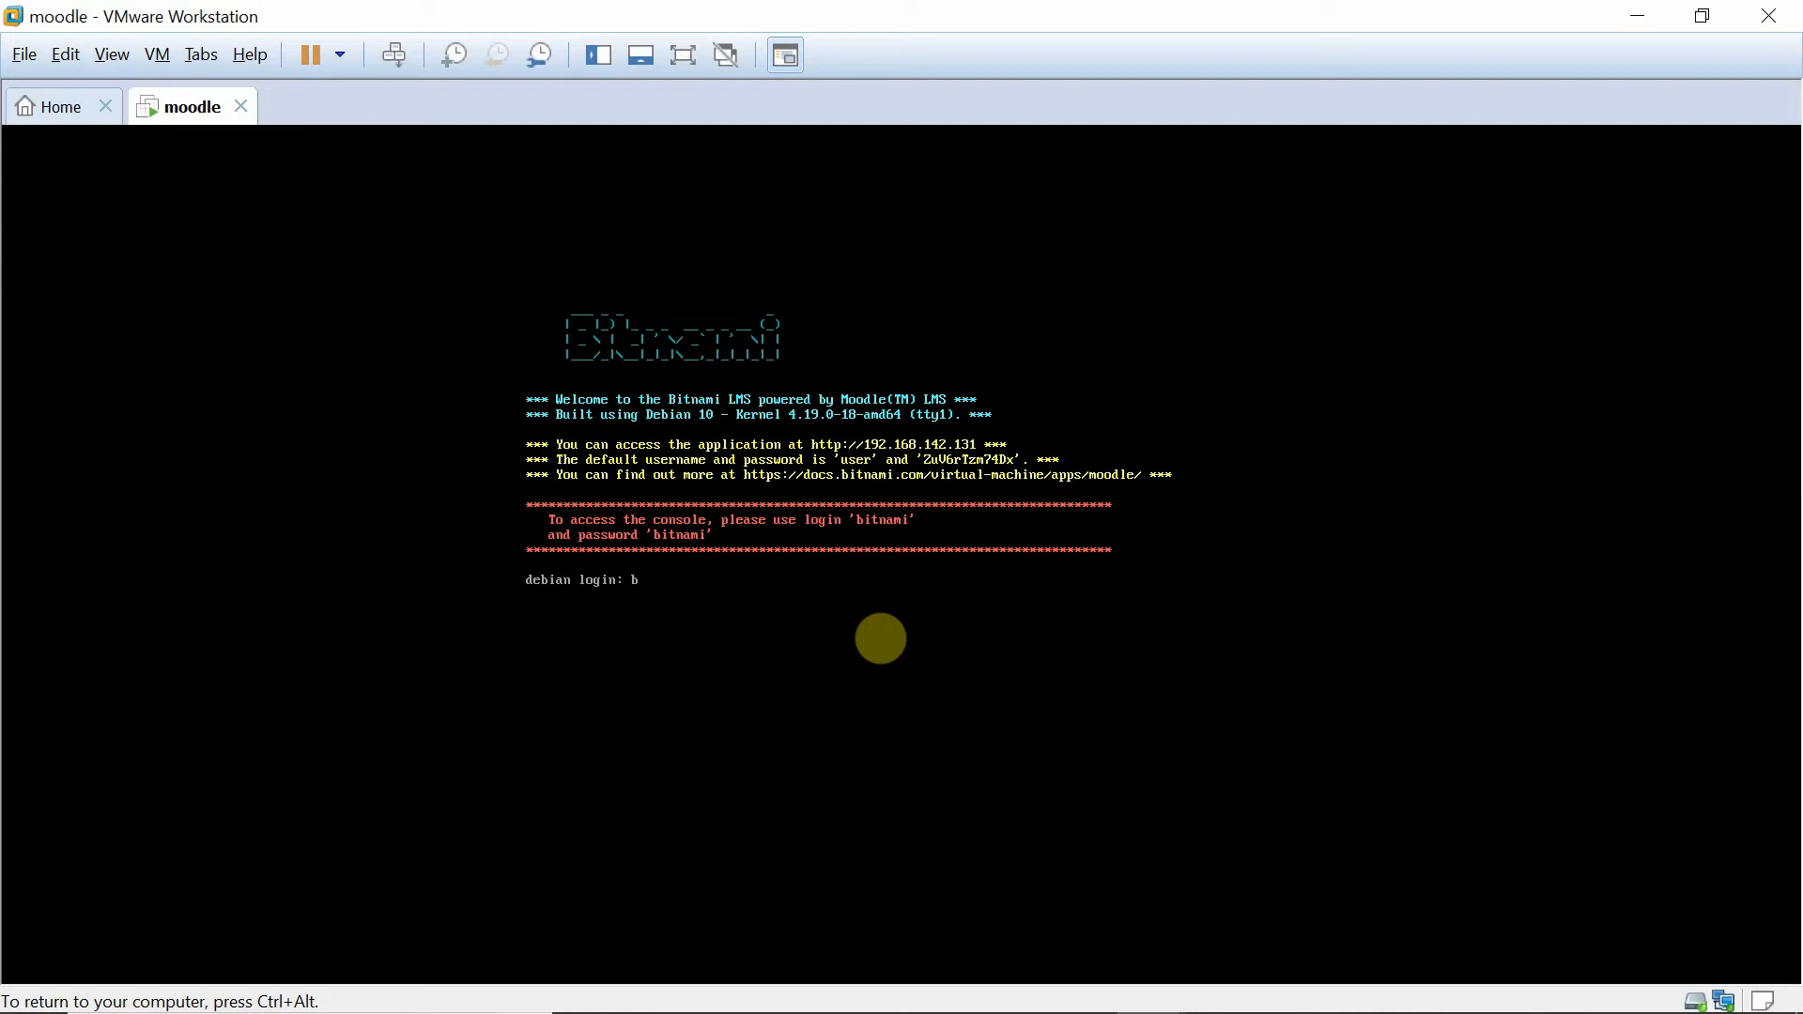
{"action": "type", "text": "itnami"}
{"action": "key", "text": "Return"}
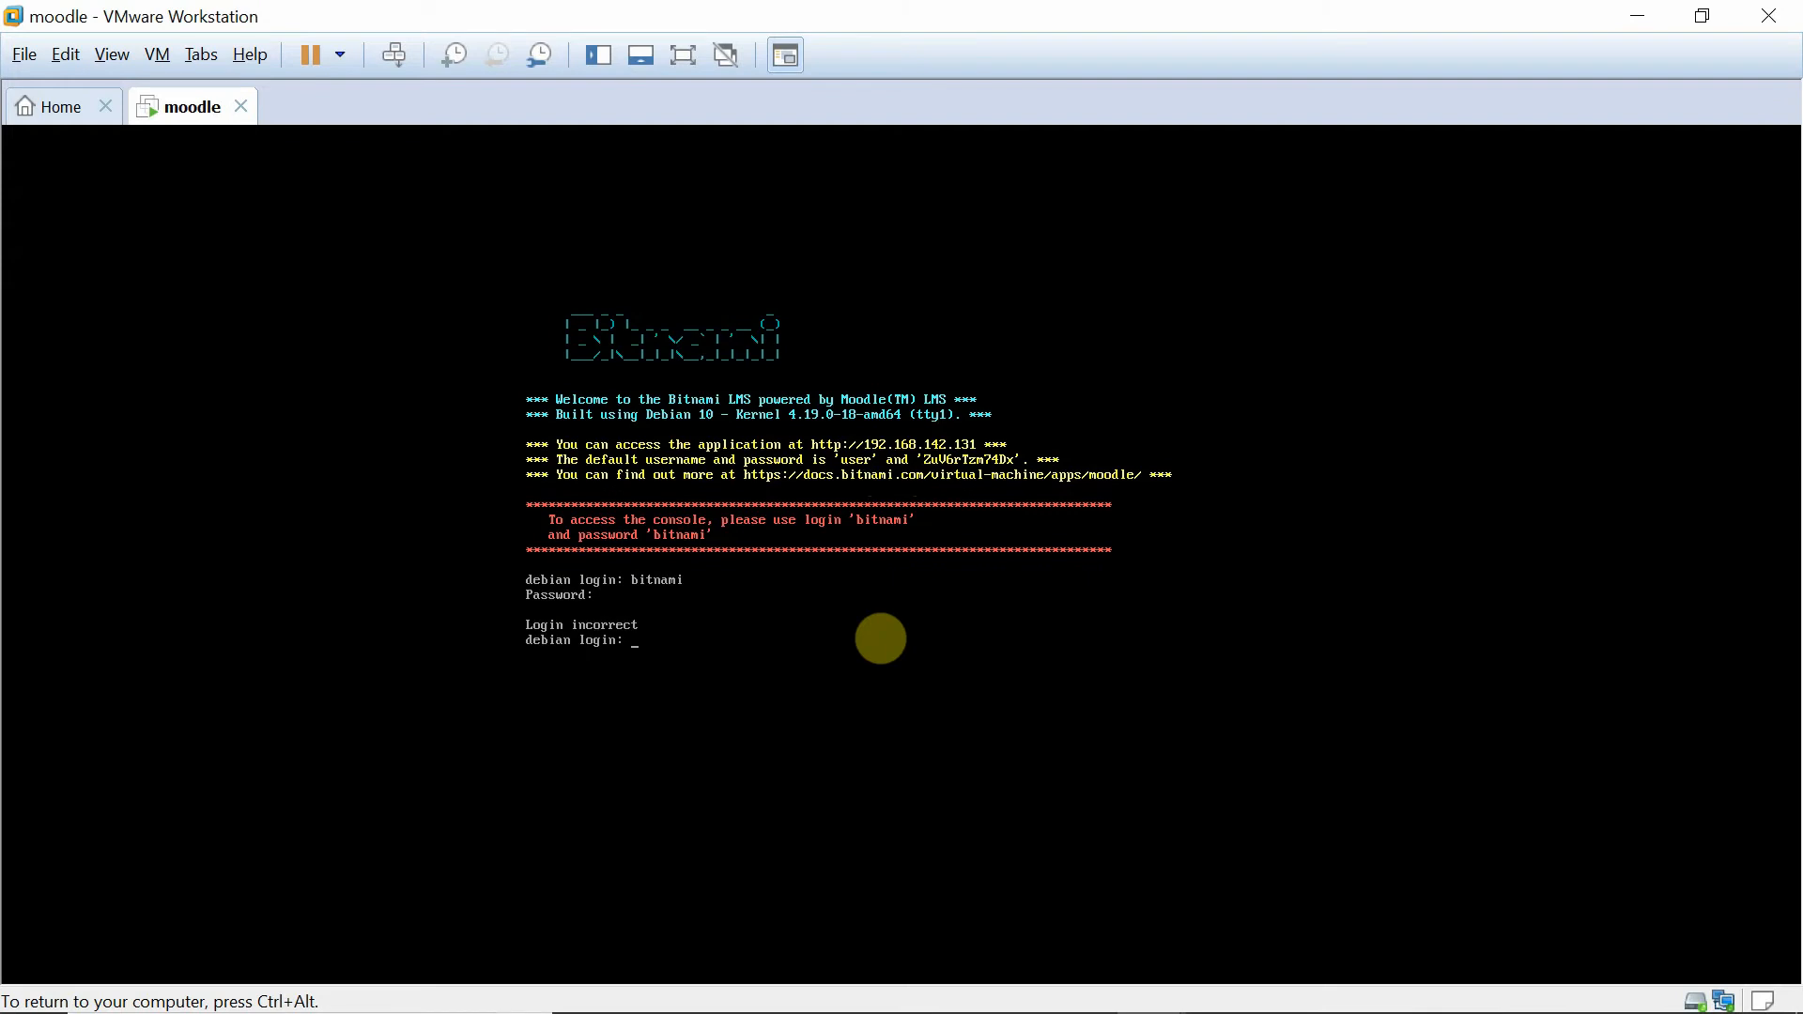
{"action": "type", "text": "bitnami"}
{"action": "key", "text": "Return"}
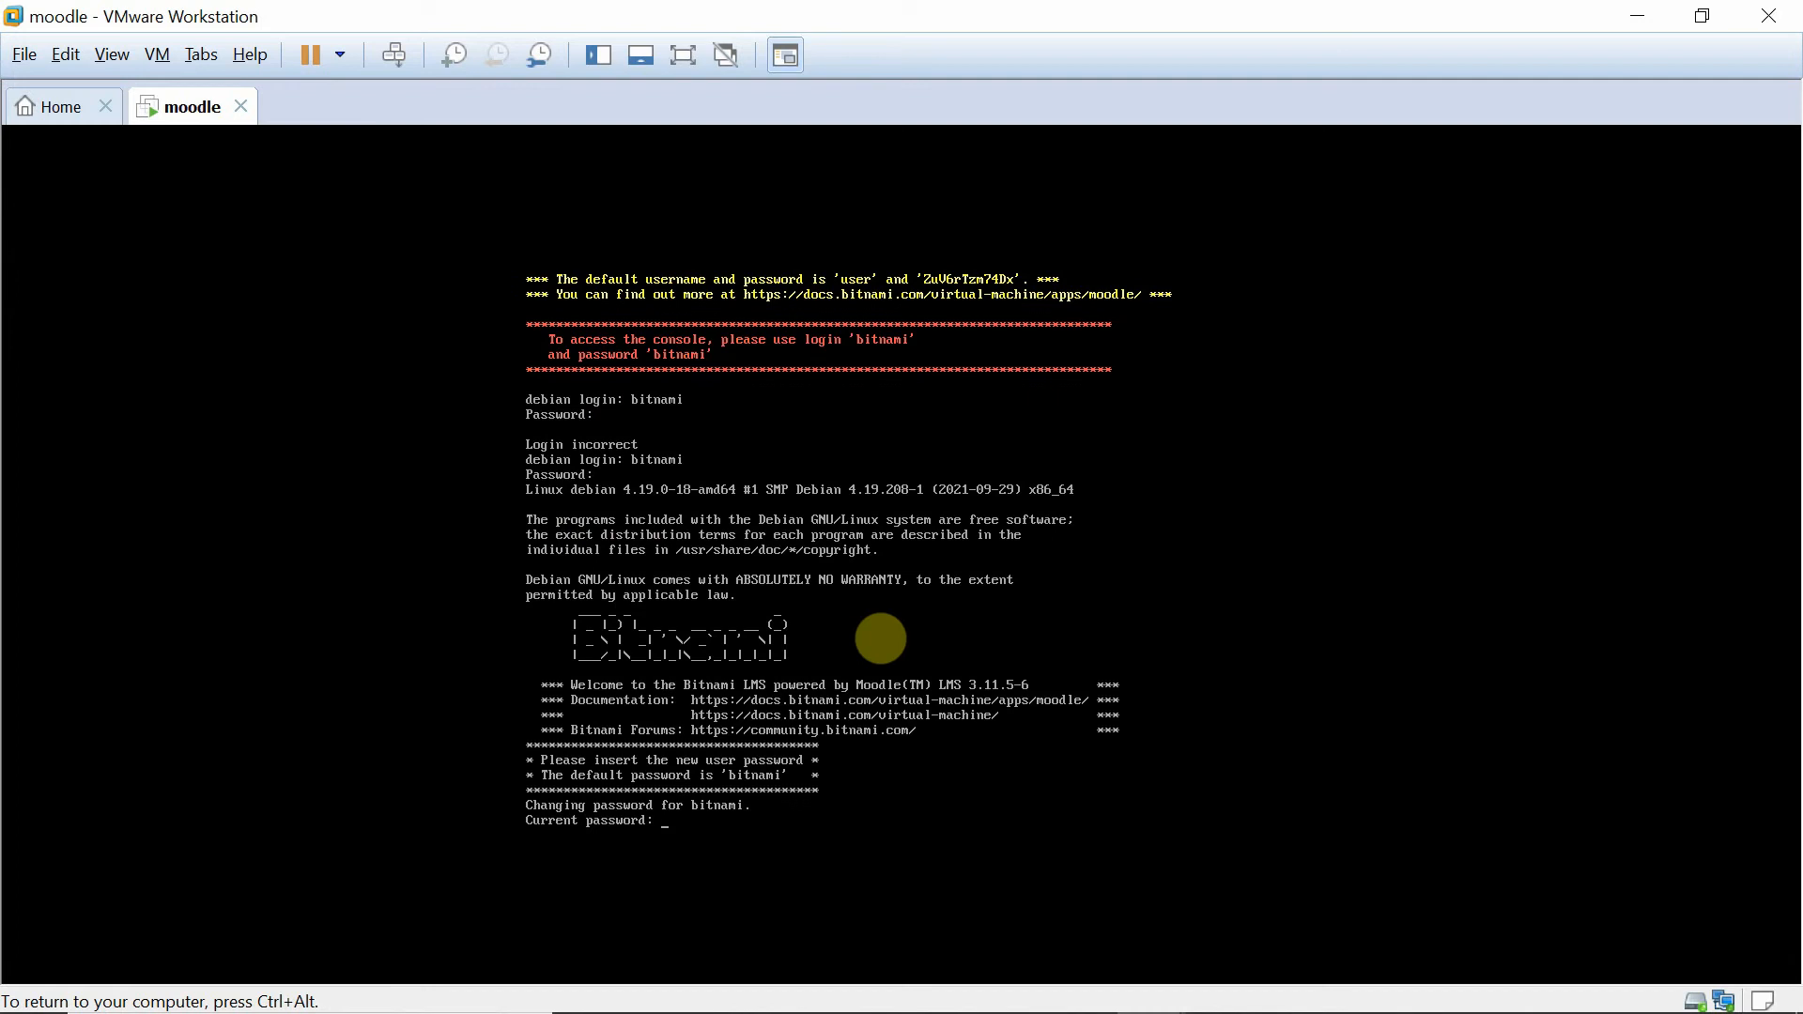
Skip the console password change by leaving the current password blank, and release keyboard and mouse control to the host.
{"action": "key", "text": "Return"}
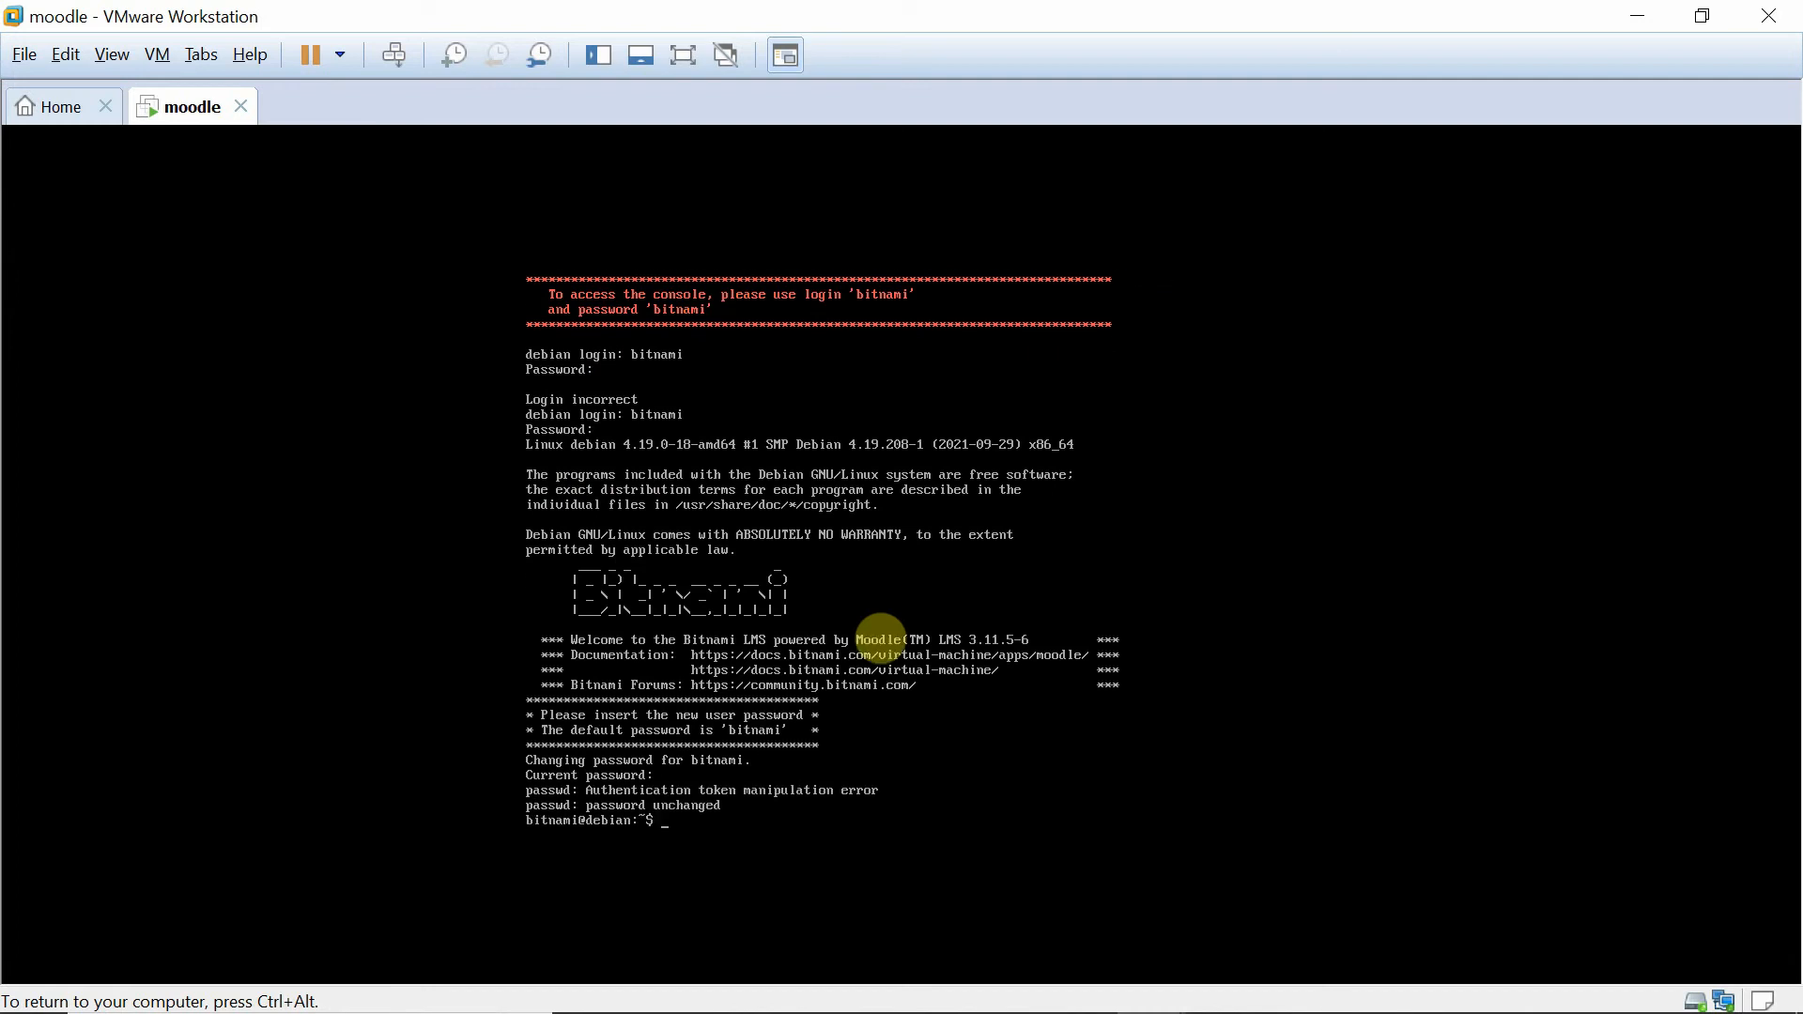
{"action": "key", "text": "Return"}
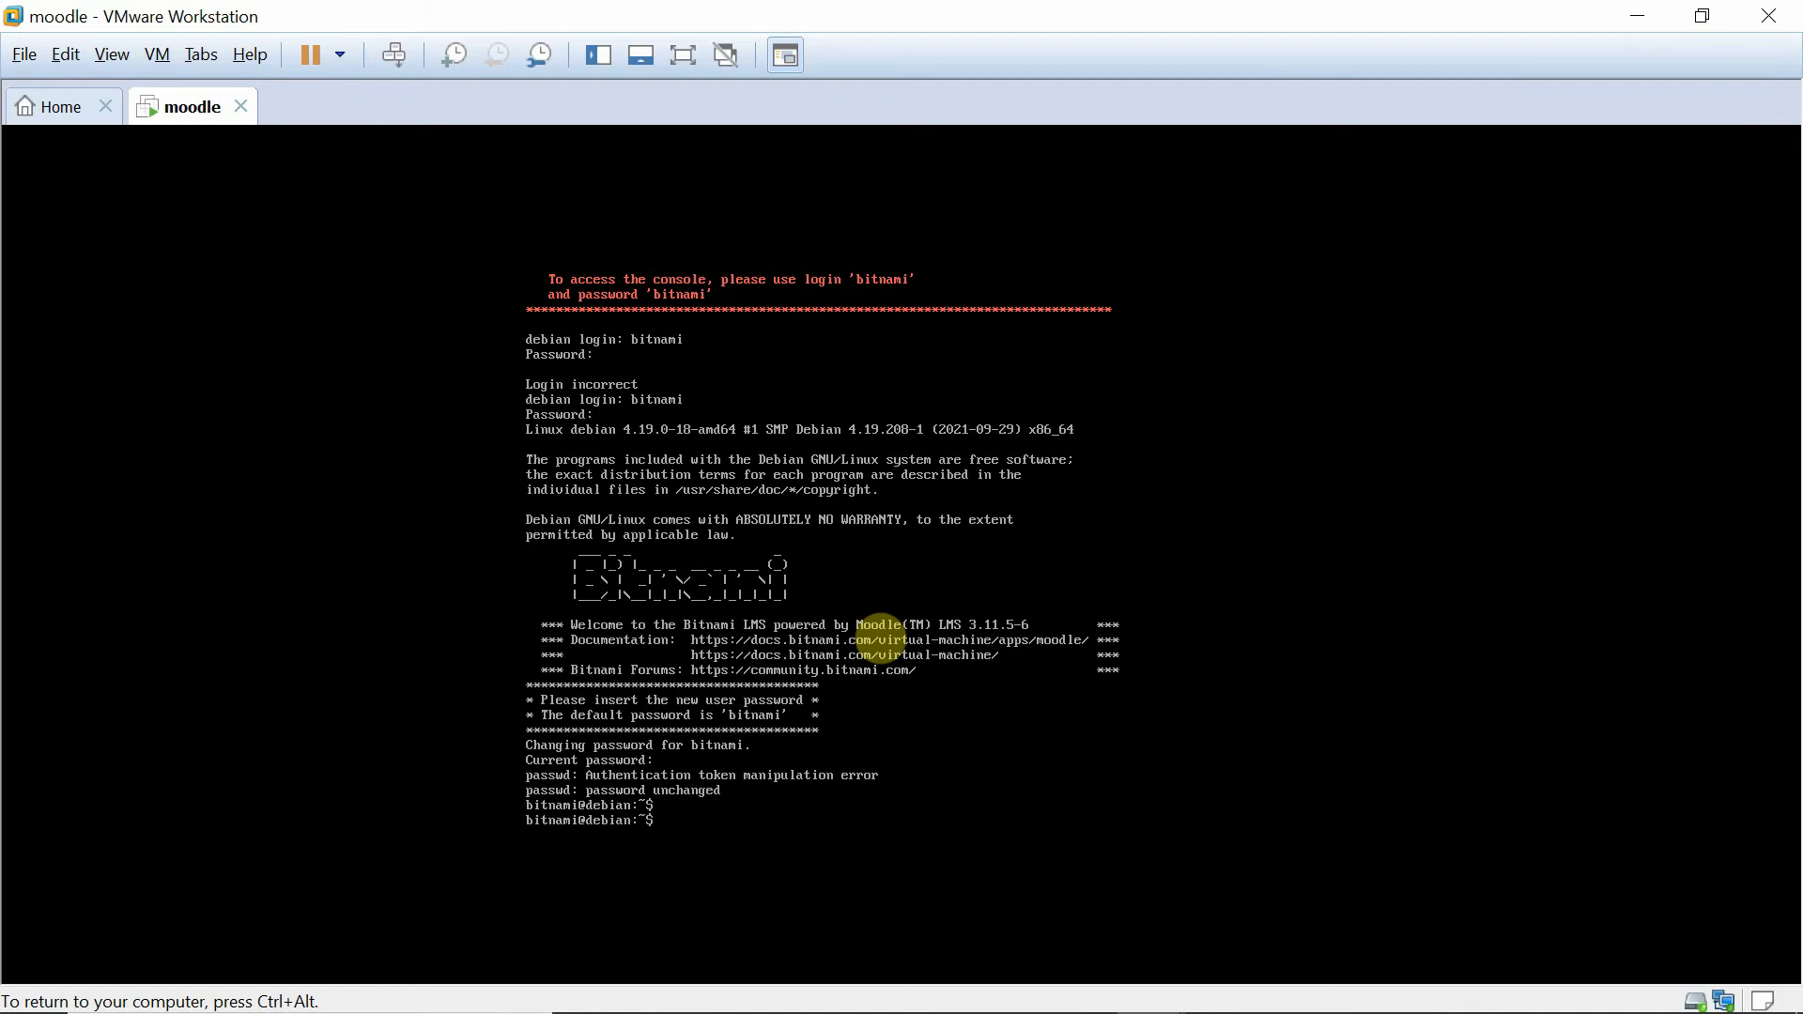
{"action": "key", "text": "ctrl+alt"}
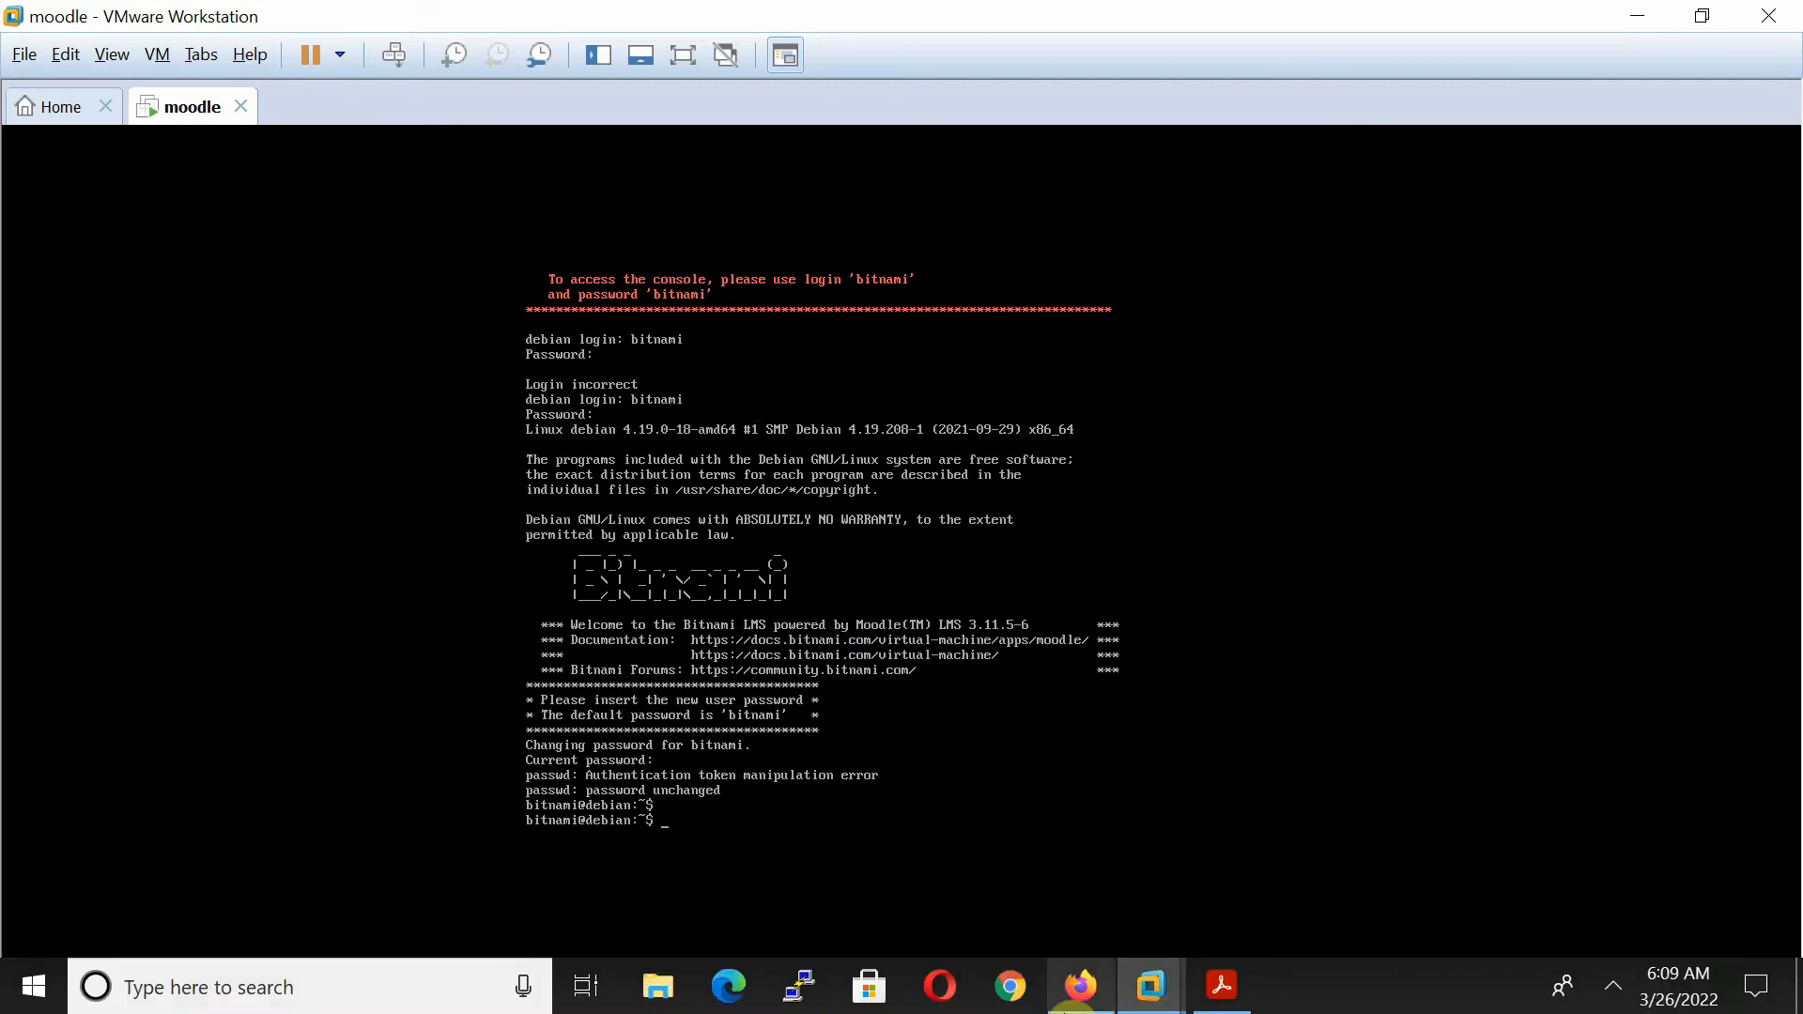
Switch to Firefox and try again to open the Moodle site at 192.168.142.131 over http.
{"action": "left_click", "coordinate": [1080, 986]}
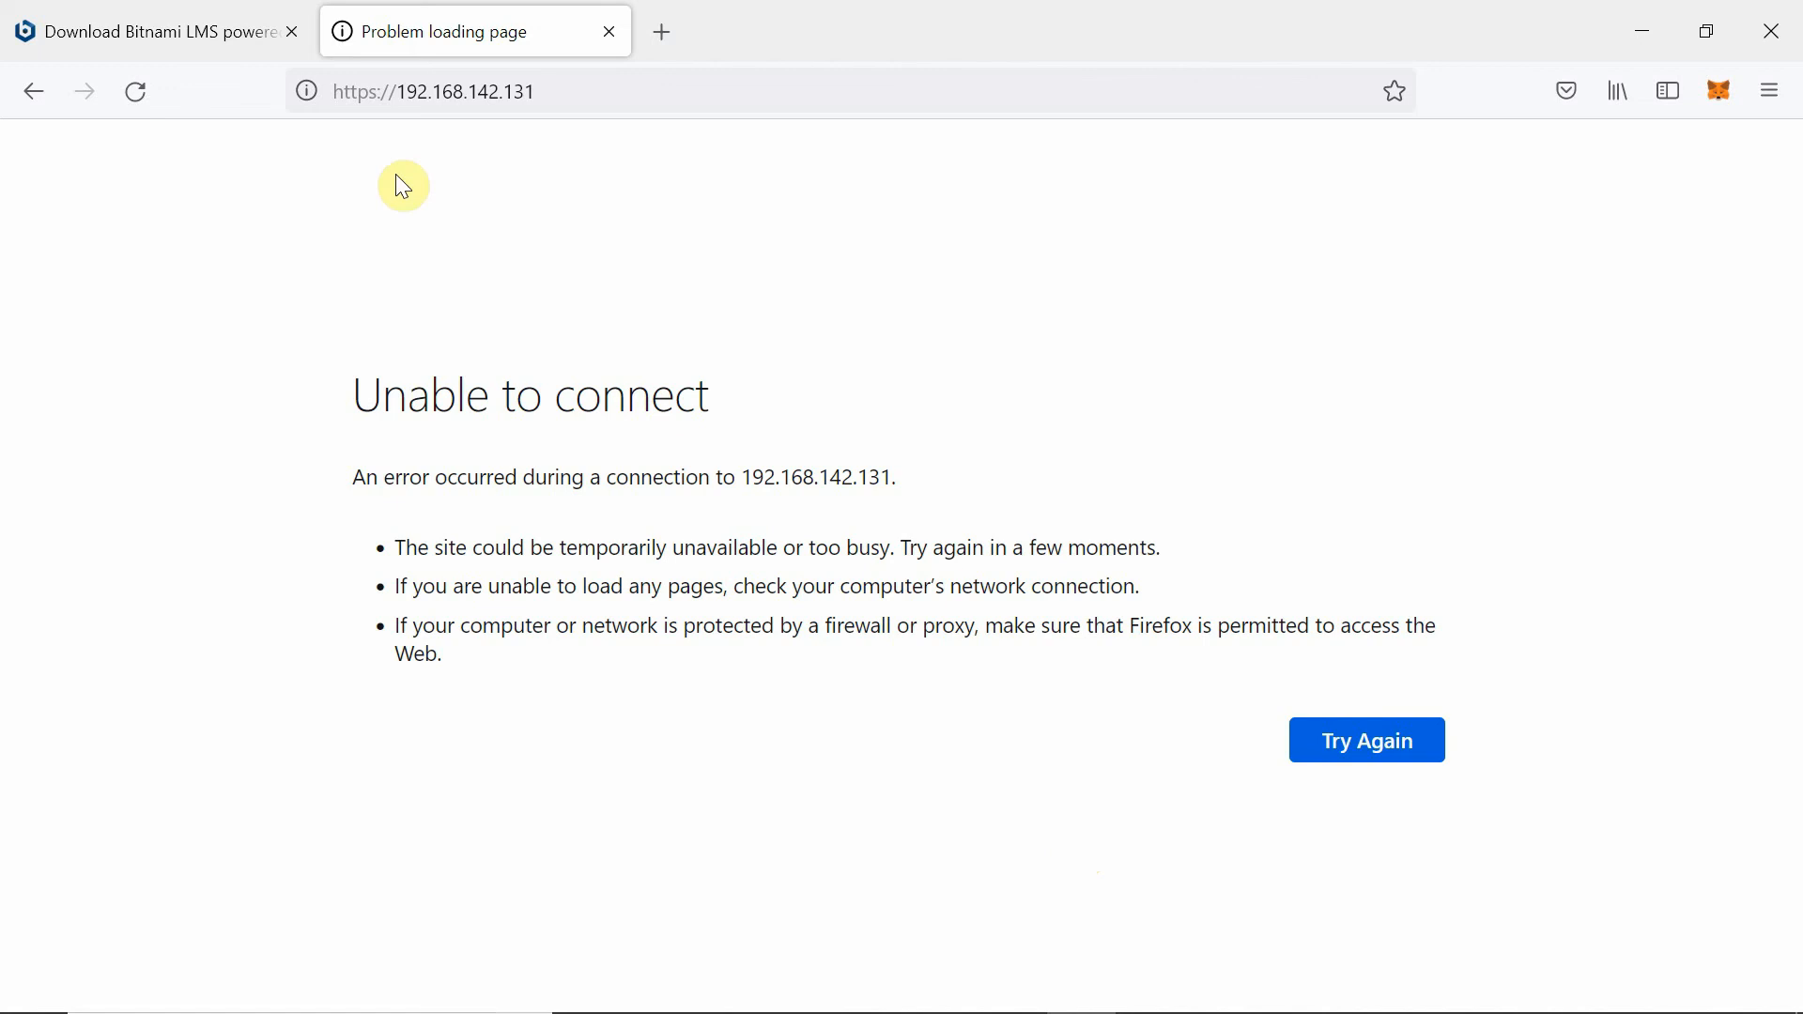
{"action": "left_click", "coordinate": [368, 88]}
{"action": "left_click", "coordinate": [371, 89]}
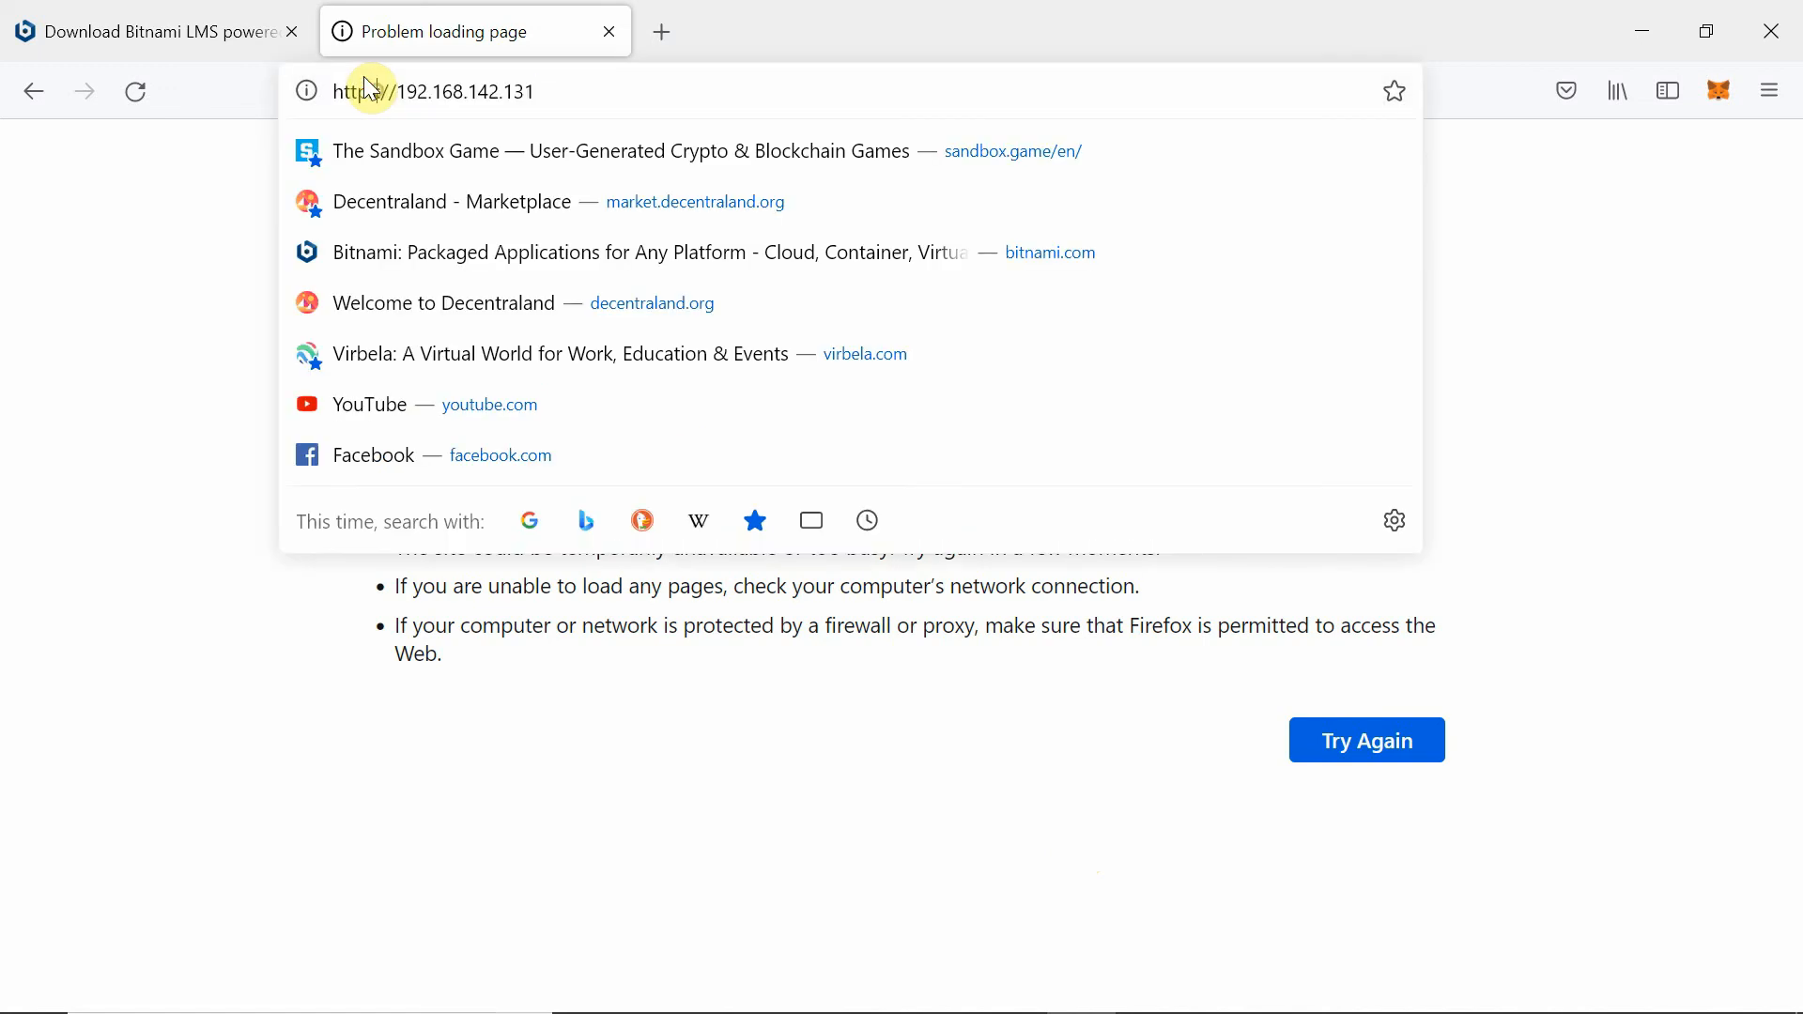
{"action": "key", "text": "Return"}
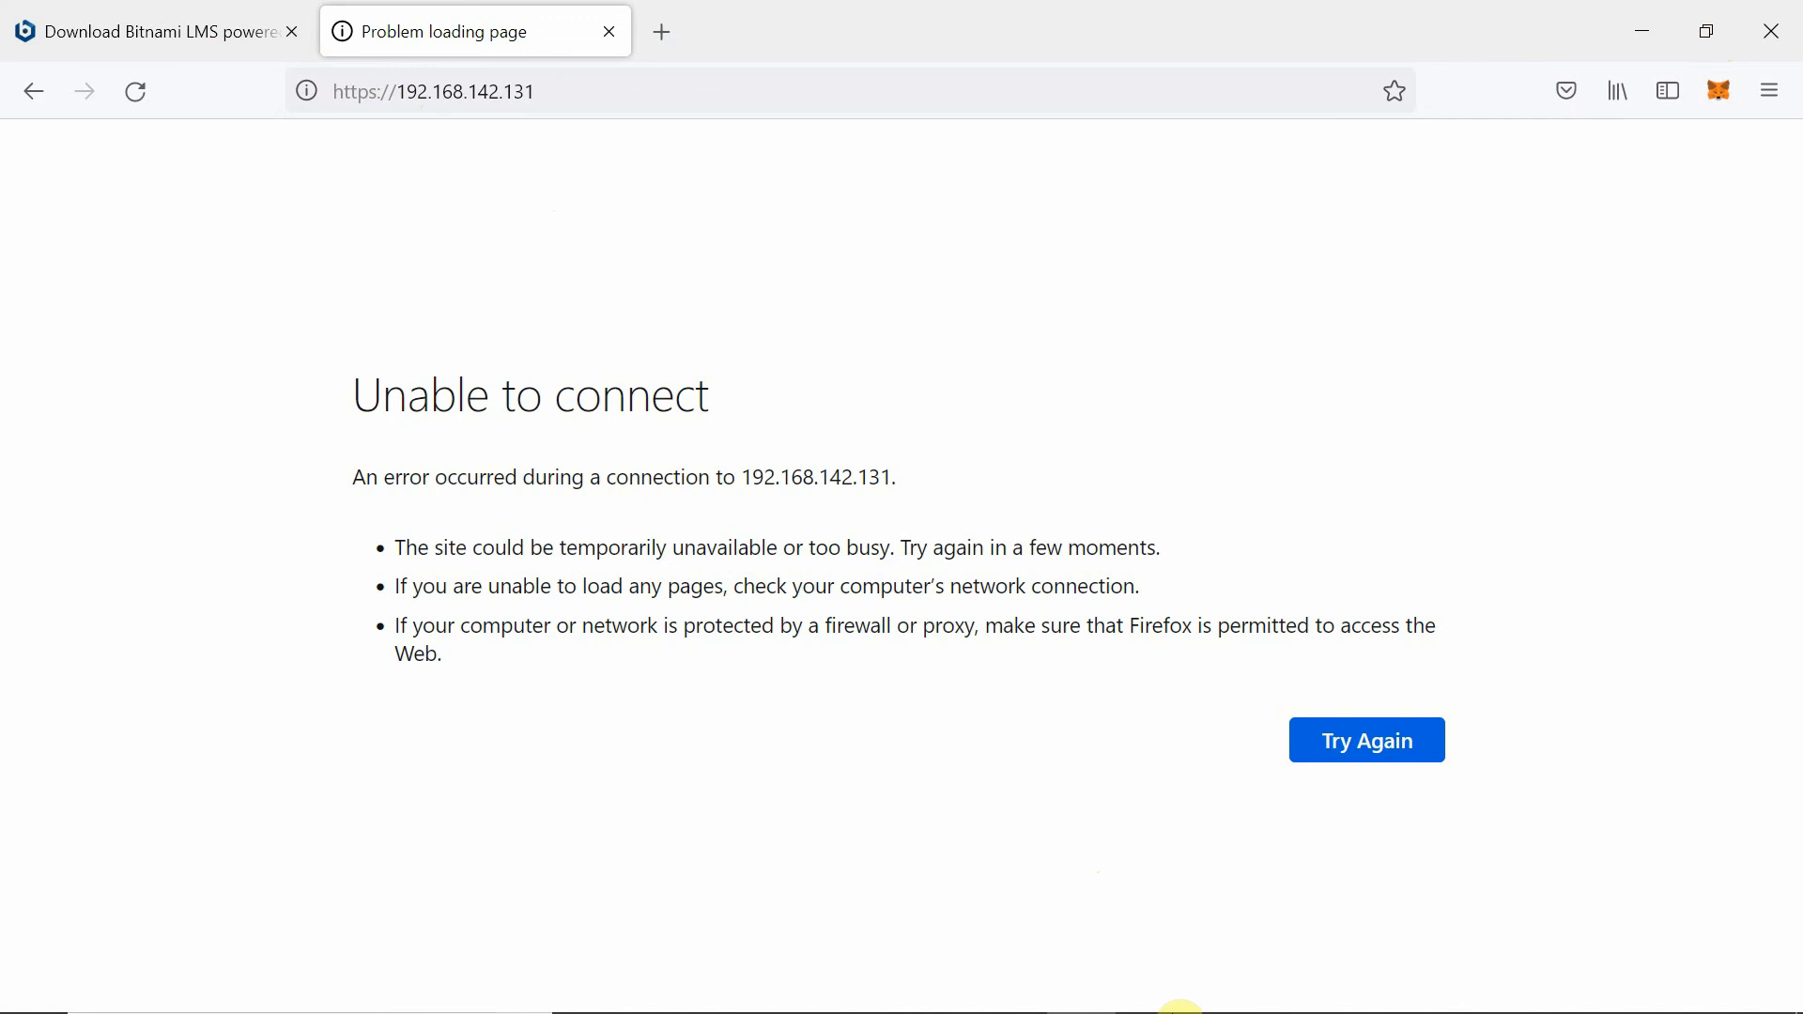
Switch to the presentation slides and view the logged-in Bitnami console, the Moodle site page and the Moodle login page.
{"action": "left_click", "coordinate": [1208, 990]}
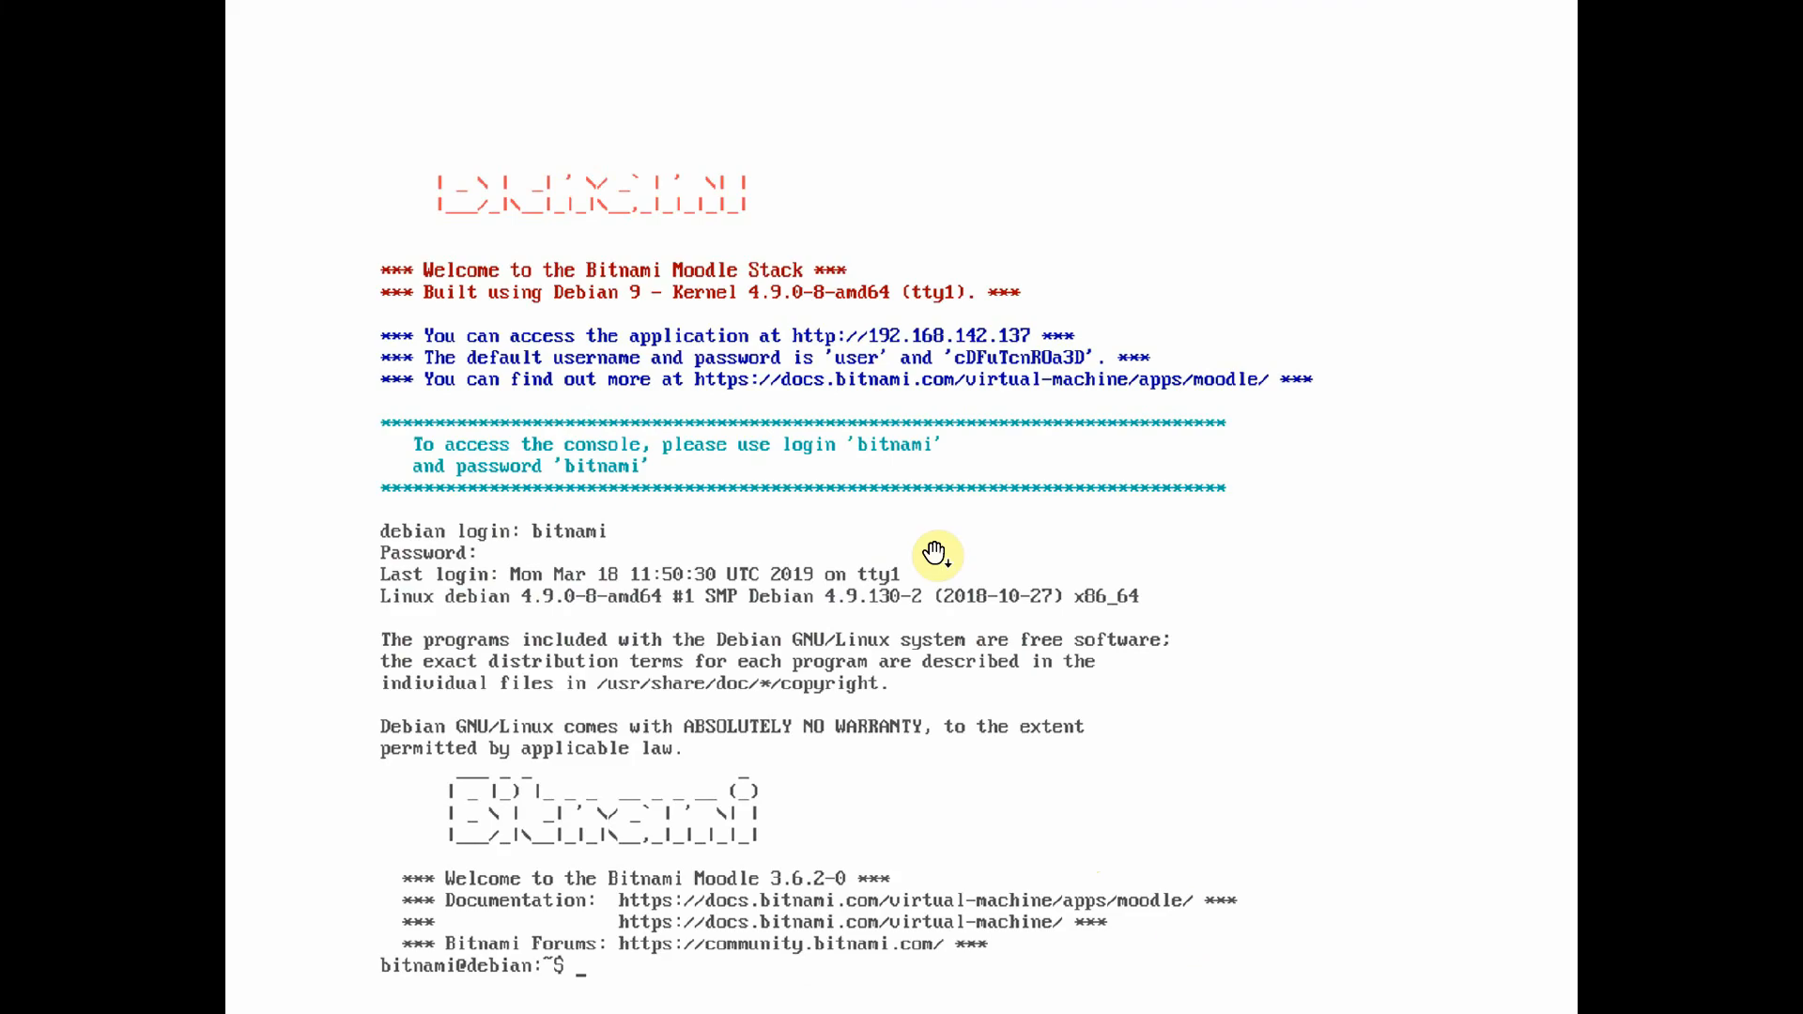
{"action": "left_click", "coordinate": [722, 485]}
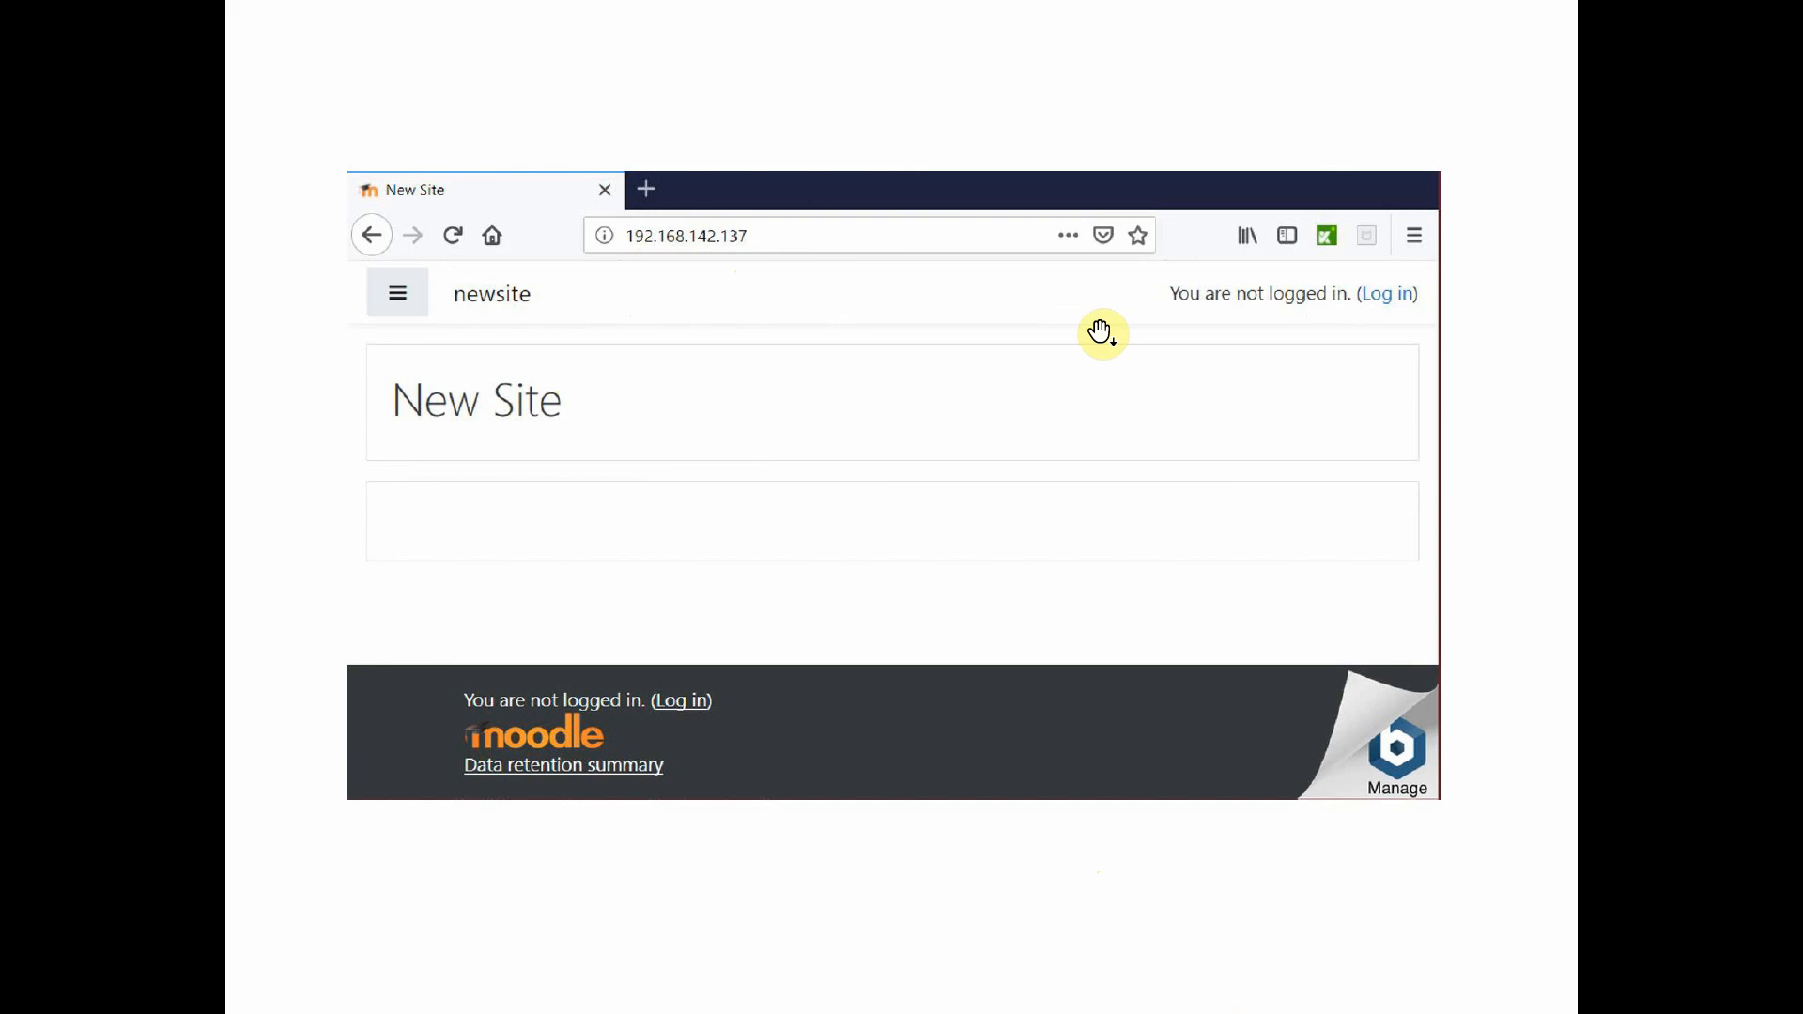
{"action": "left_click", "coordinate": [1377, 312]}
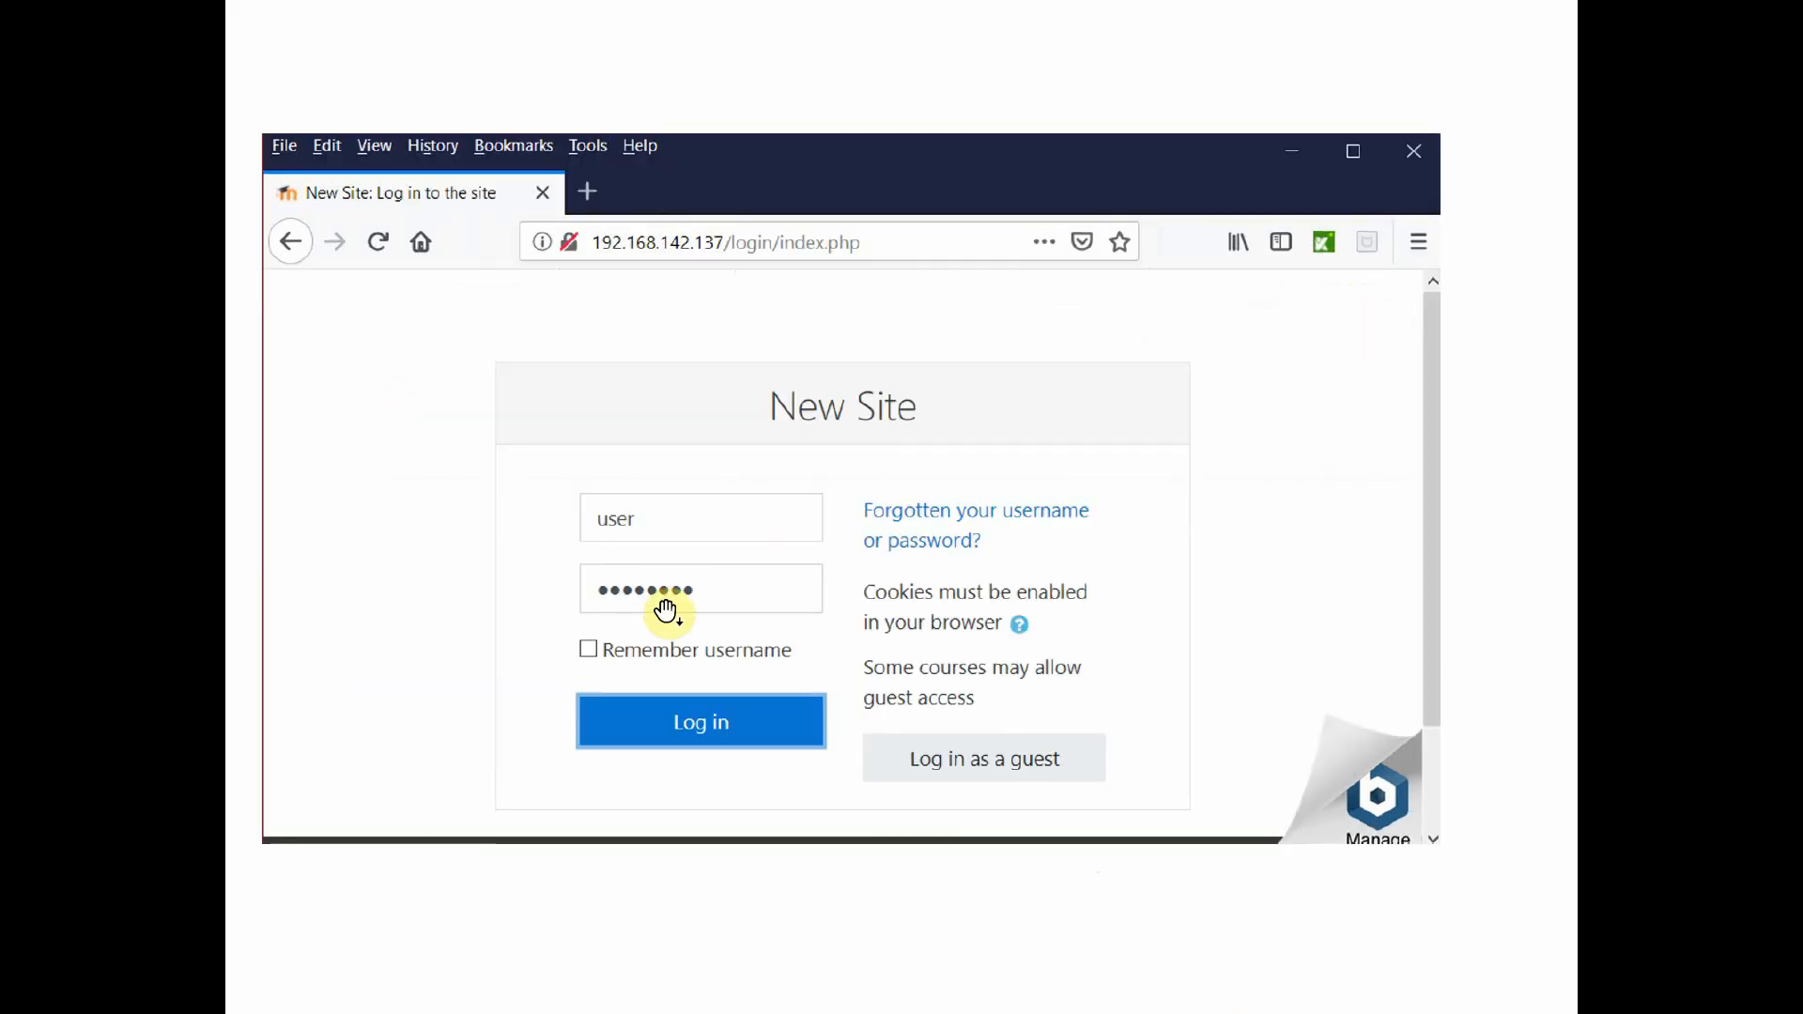